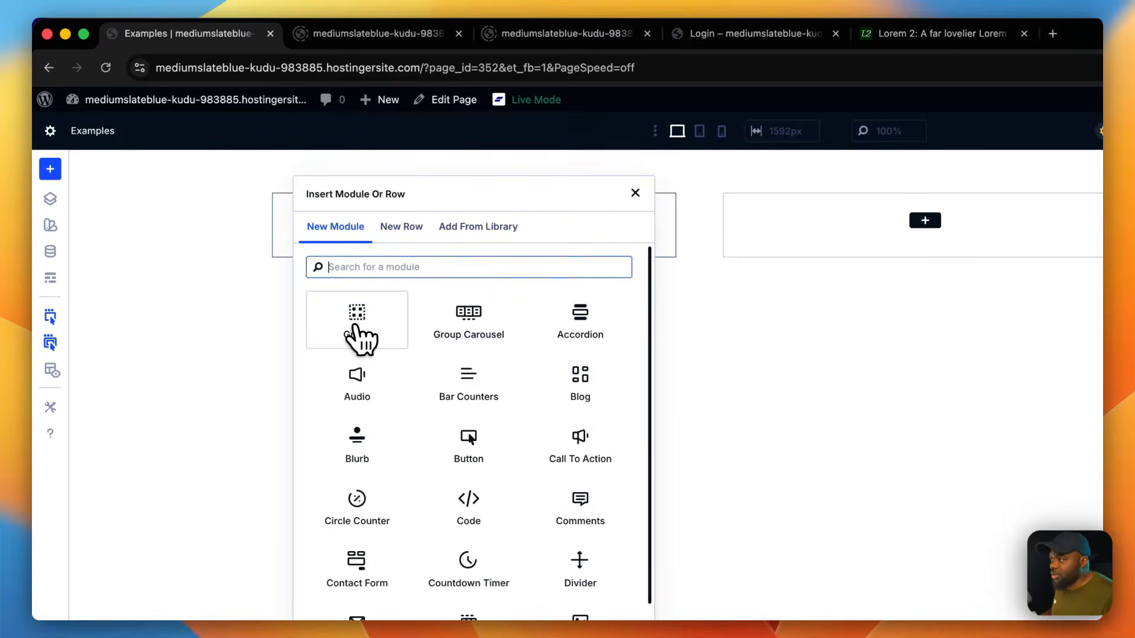
Step: Add an Image module to the first column's group and a Heading module below it
{"action": "type", "text": "image"}
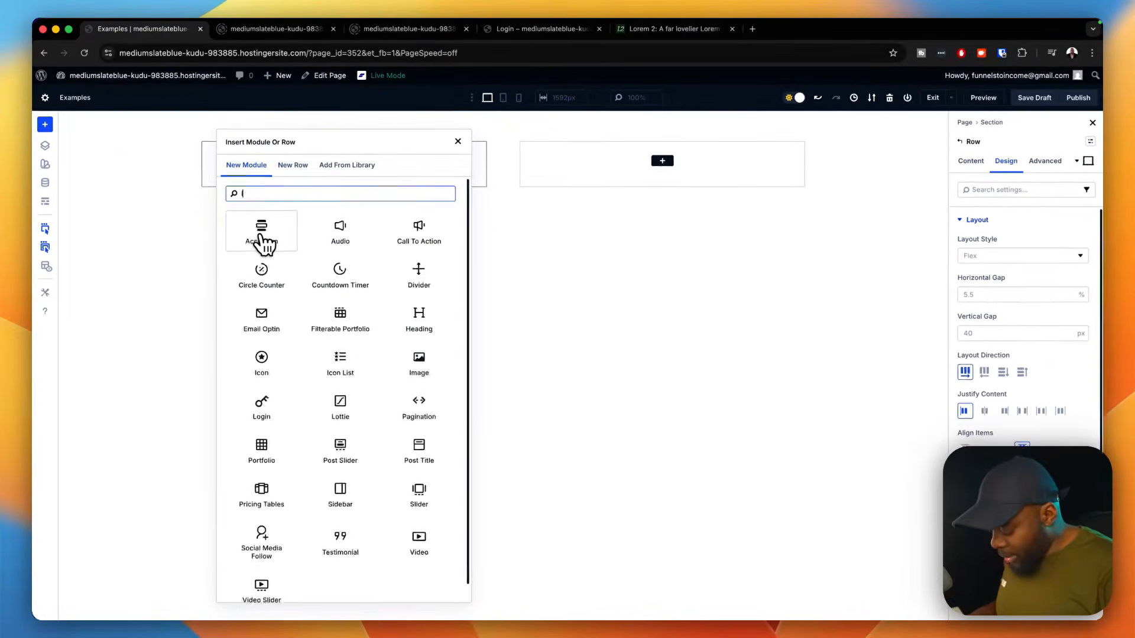
{"action": "left_click", "coordinate": [262, 232]}
{"action": "left_click", "coordinate": [345, 277]}
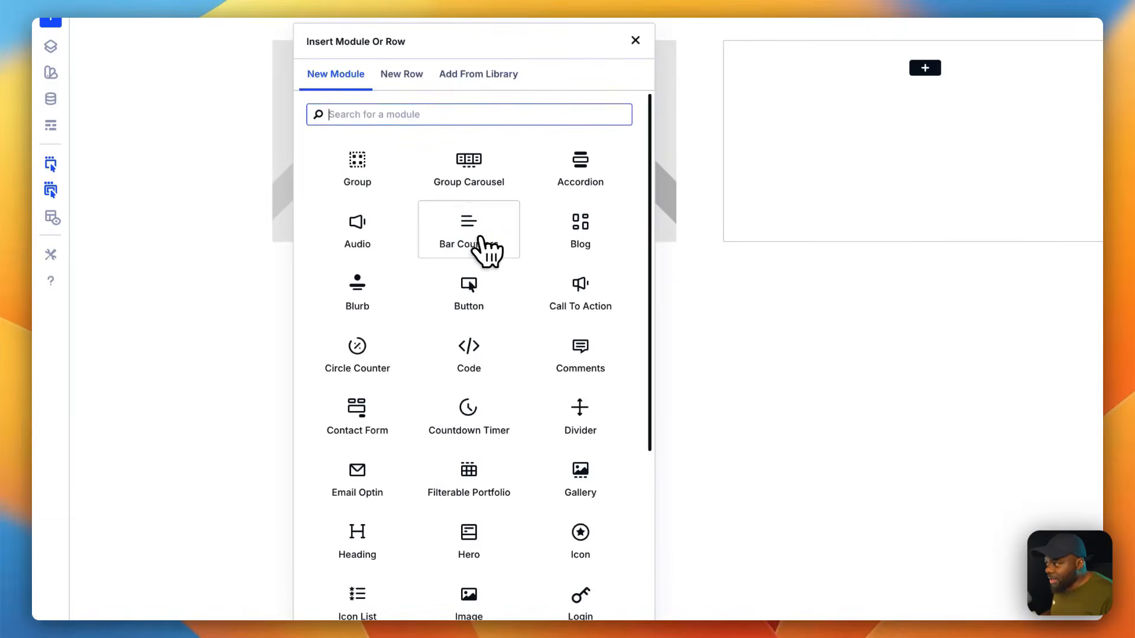
{"action": "left_click", "coordinate": [357, 535]}
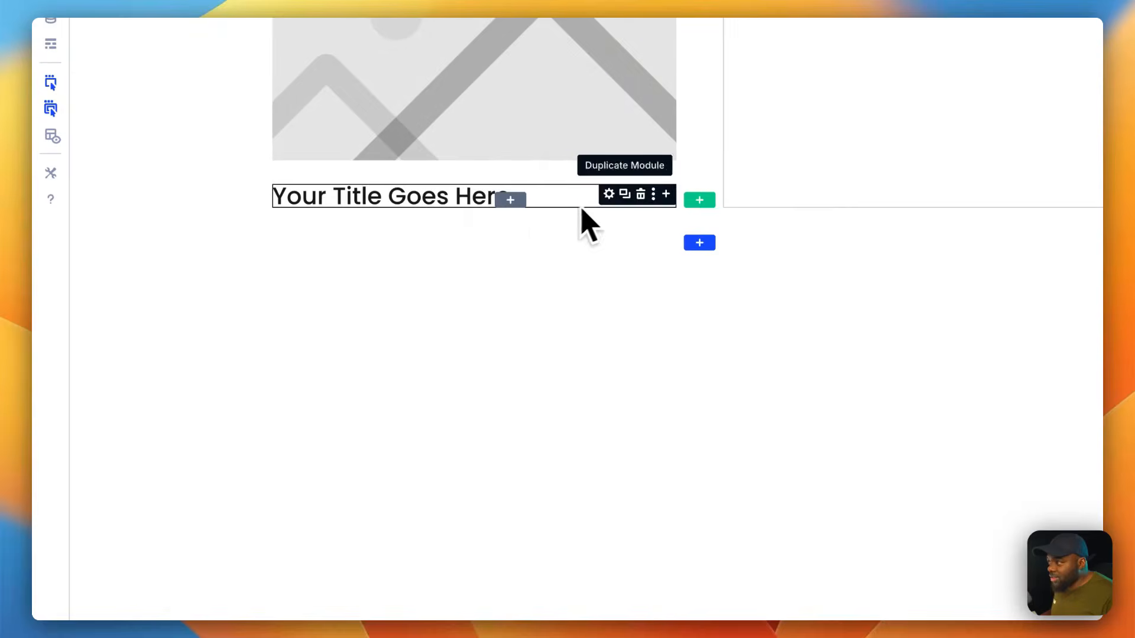
Step: Add a Text module directly below the heading
{"action": "left_click", "coordinate": [666, 197]}
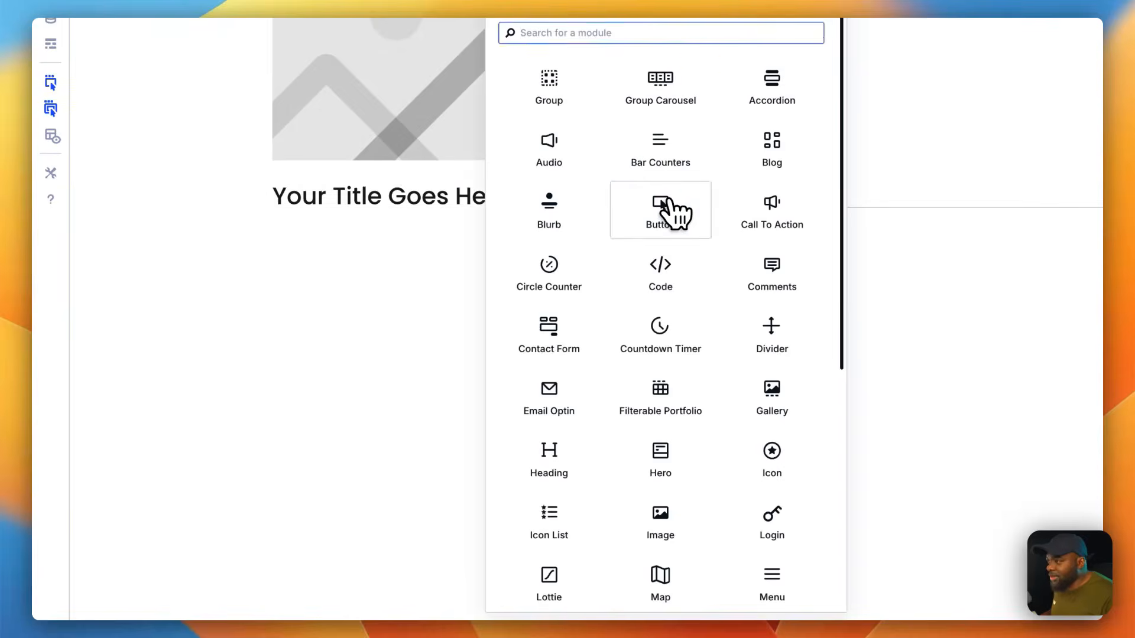
{"action": "type", "text": "text"}
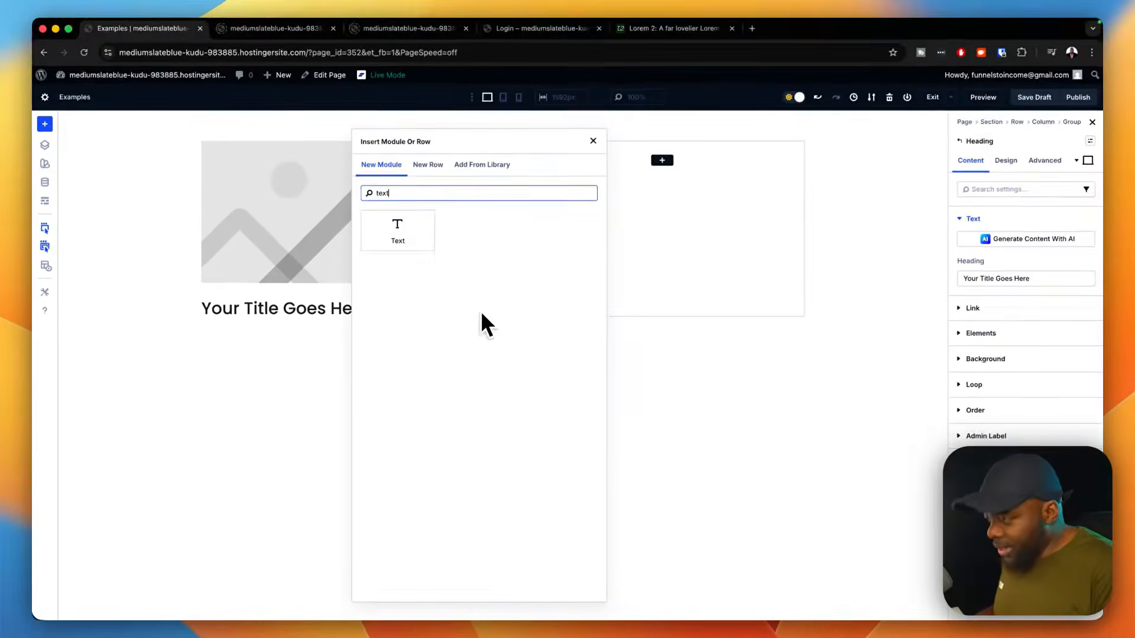
{"action": "left_click", "coordinate": [397, 230]}
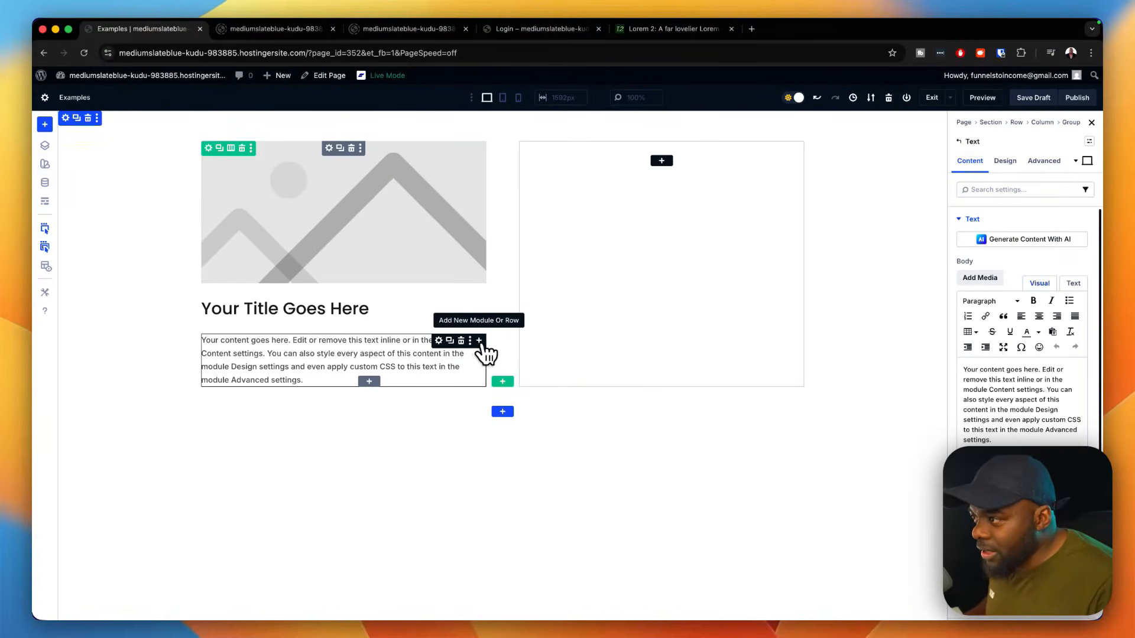
Step: Nest a Group below the text module and fill it with a Button module and a duplicate of that button
{"action": "left_click", "coordinate": [480, 341]}
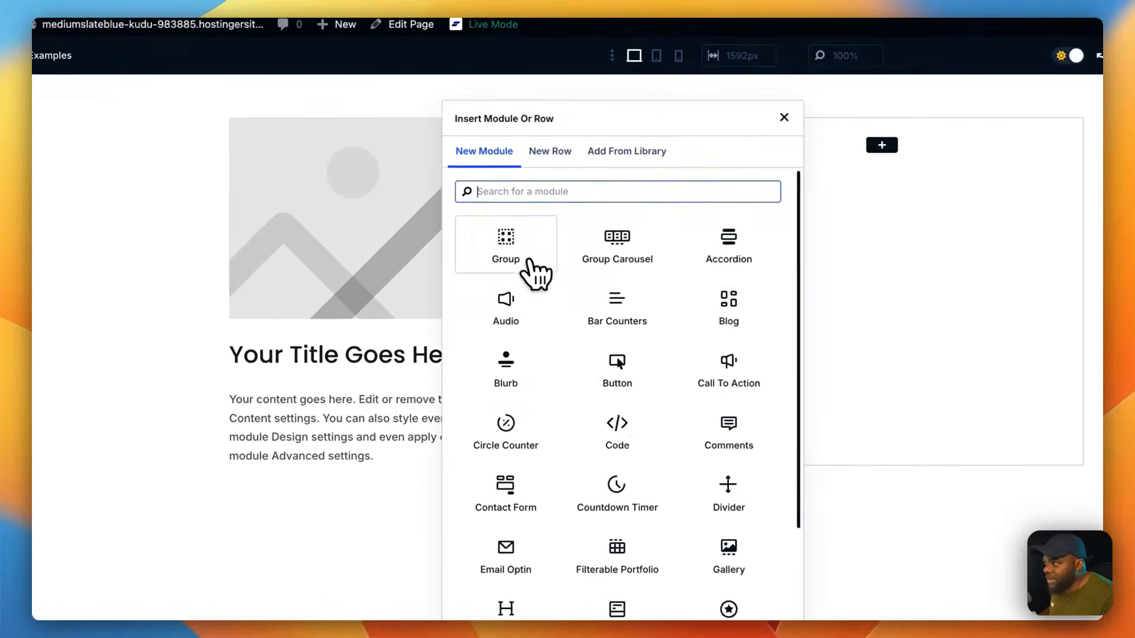
{"action": "left_click", "coordinate": [535, 272]}
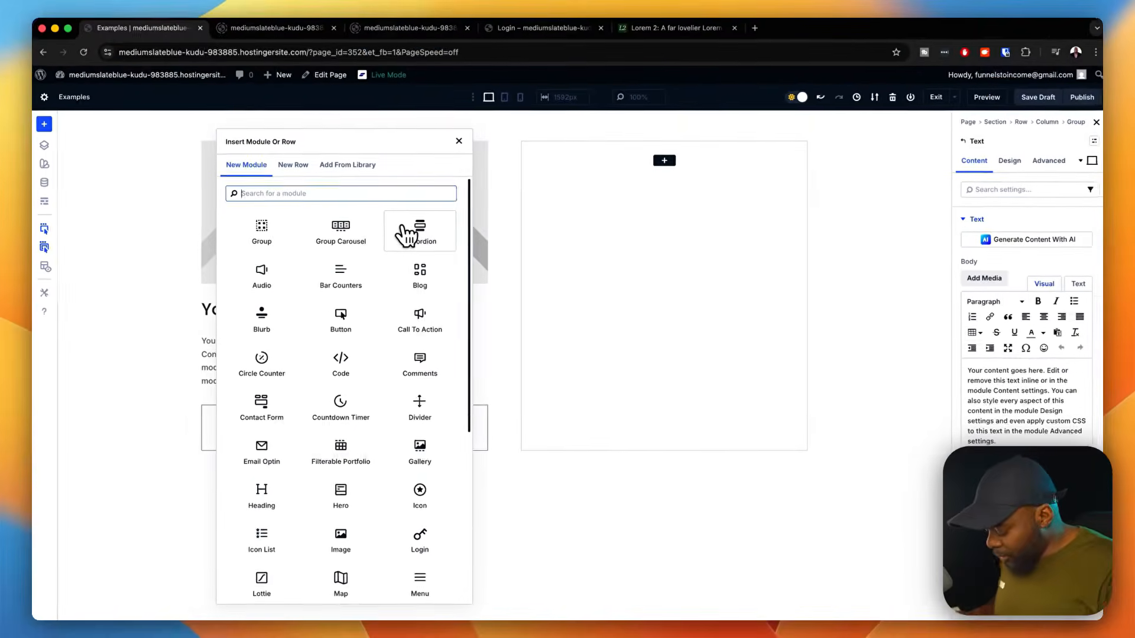
{"action": "type", "text": "but"}
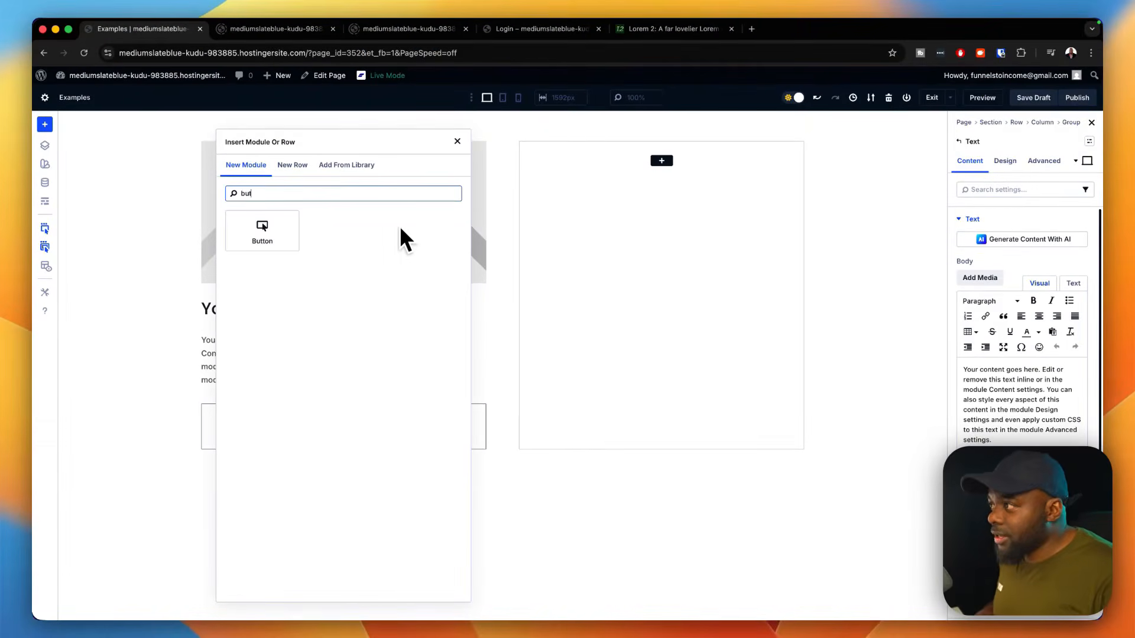
{"action": "left_click", "coordinate": [284, 233]}
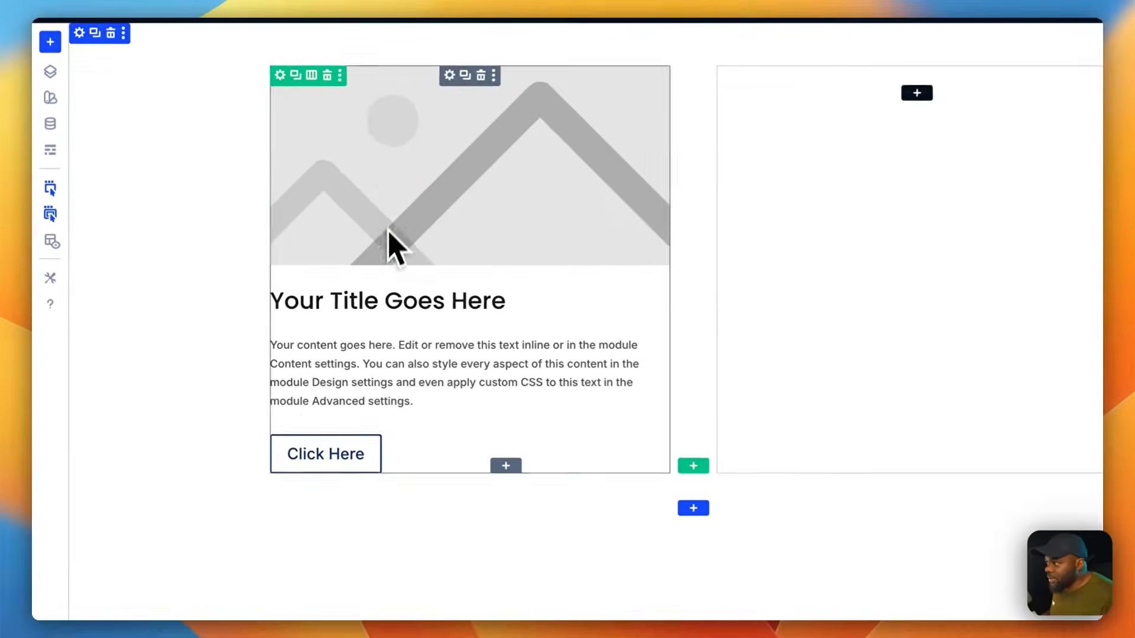
{"action": "left_click", "coordinate": [342, 447]}
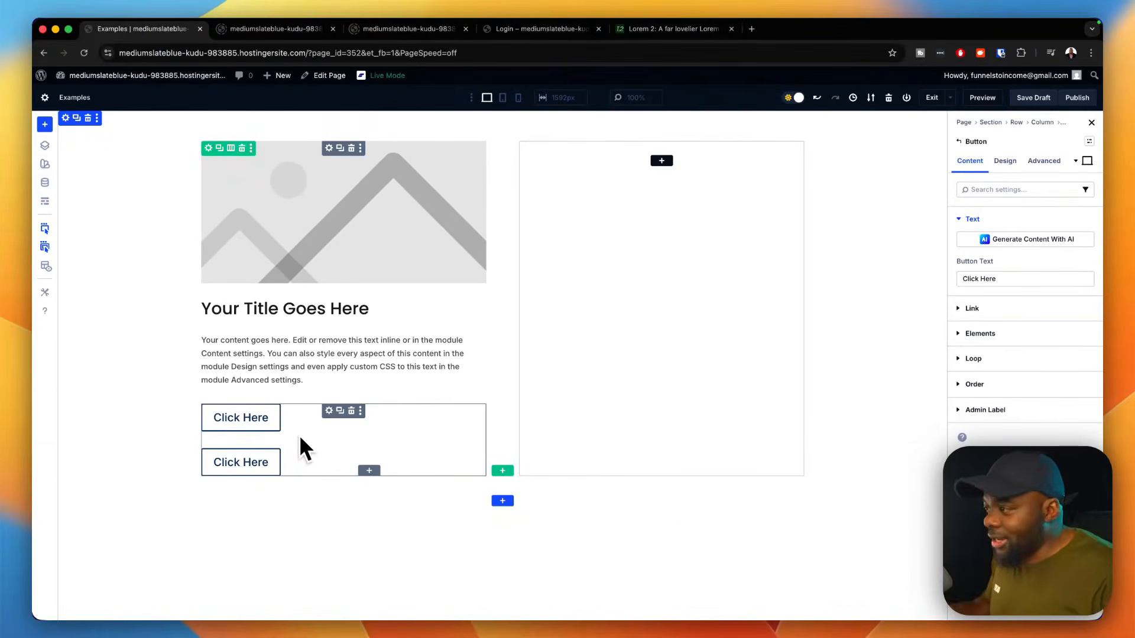
Step: Set the button group's layout direction to Row and justify its content to the end
{"action": "left_click", "coordinate": [331, 413]}
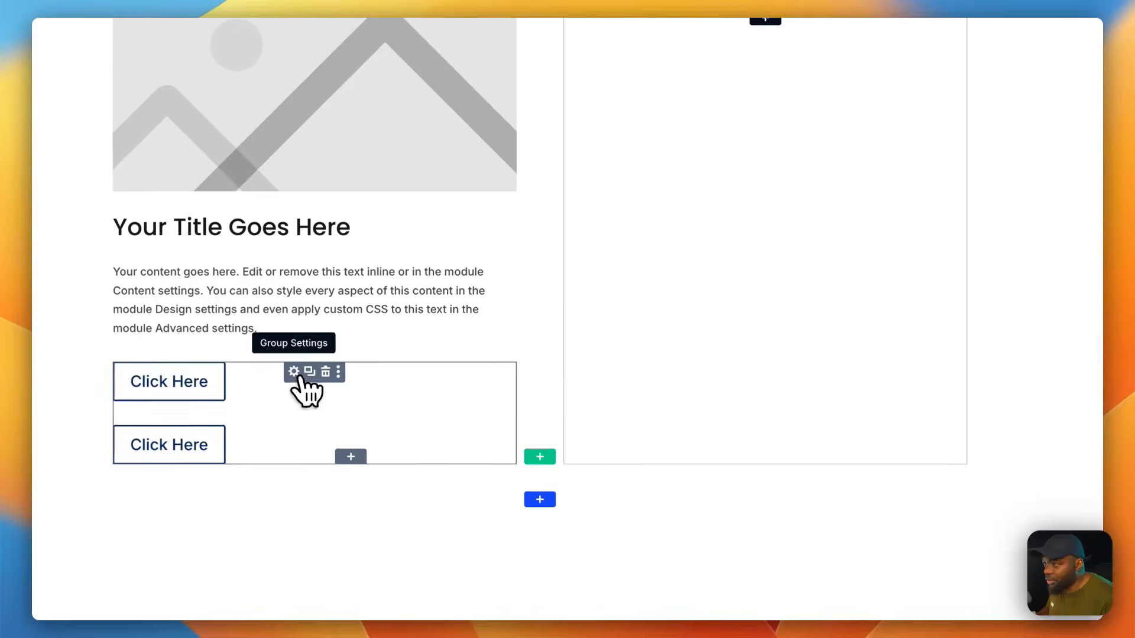
{"action": "left_click", "coordinate": [970, 165]}
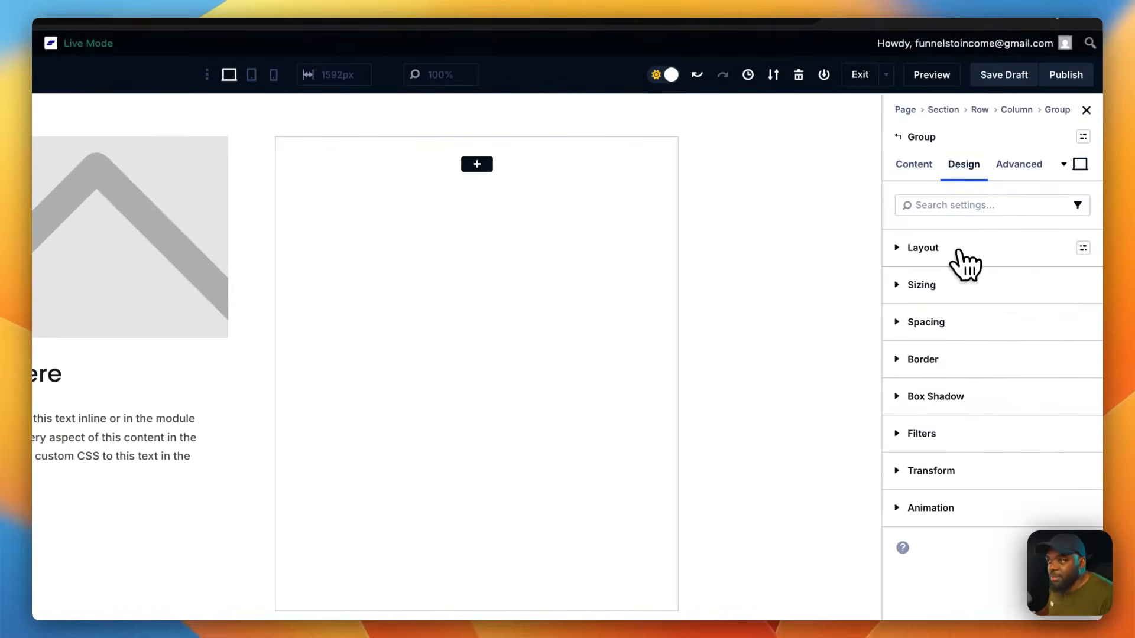
{"action": "left_click", "coordinate": [957, 248]}
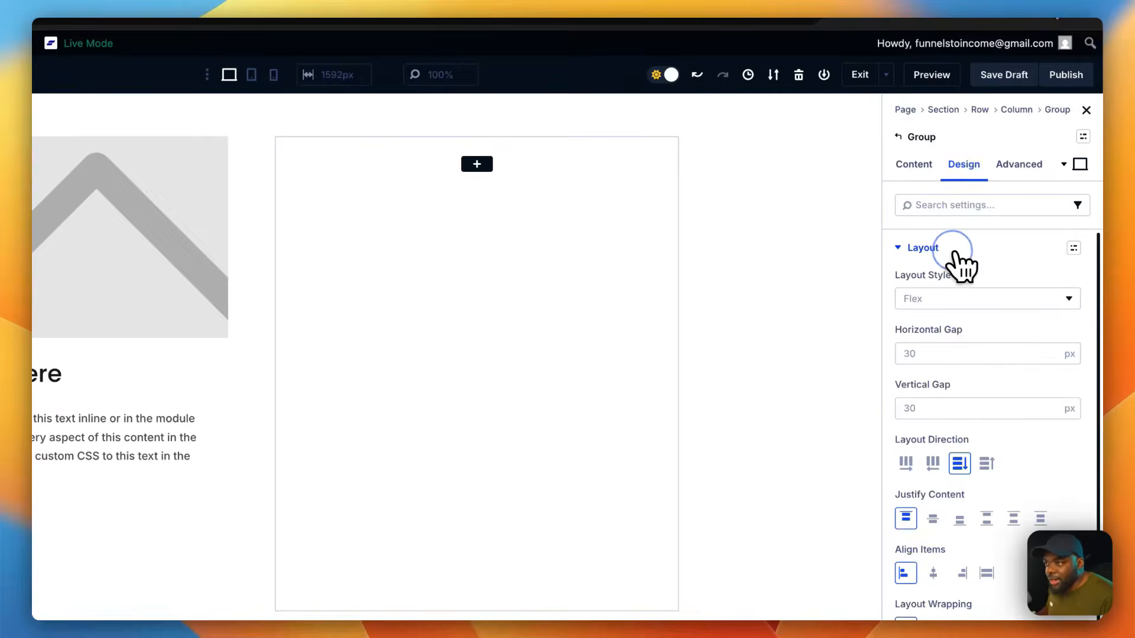
{"action": "left_click", "coordinate": [906, 464]}
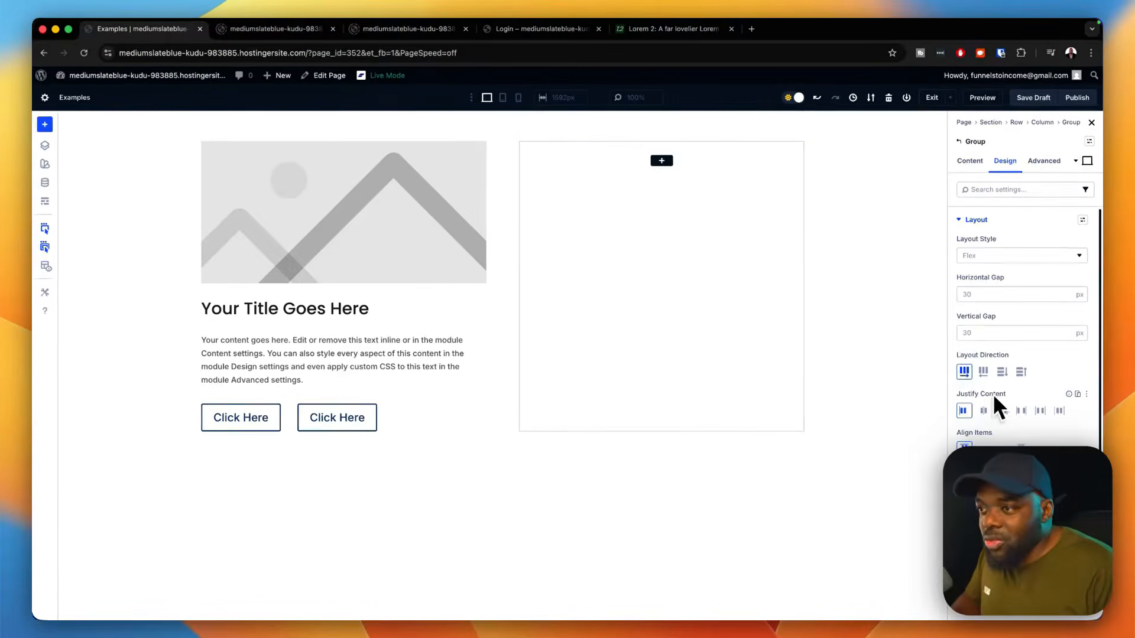
{"action": "left_click", "coordinate": [1004, 410]}
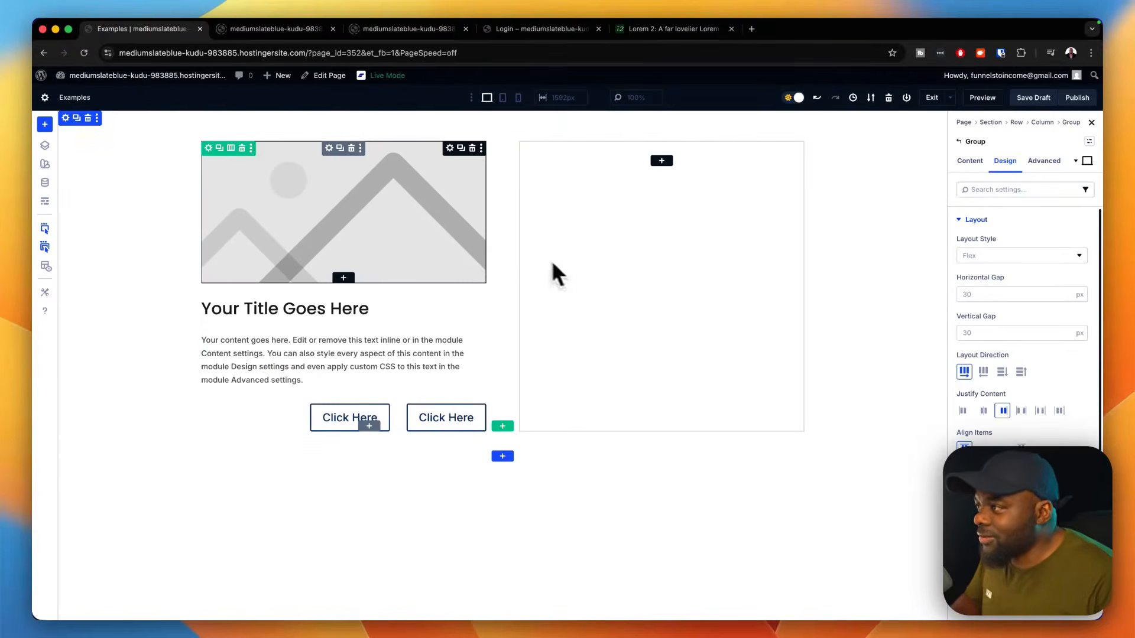
Step: Replace the placeholder image with the media library photo of the black watch on the Armani Exchange box
{"action": "left_click", "coordinate": [450, 147]}
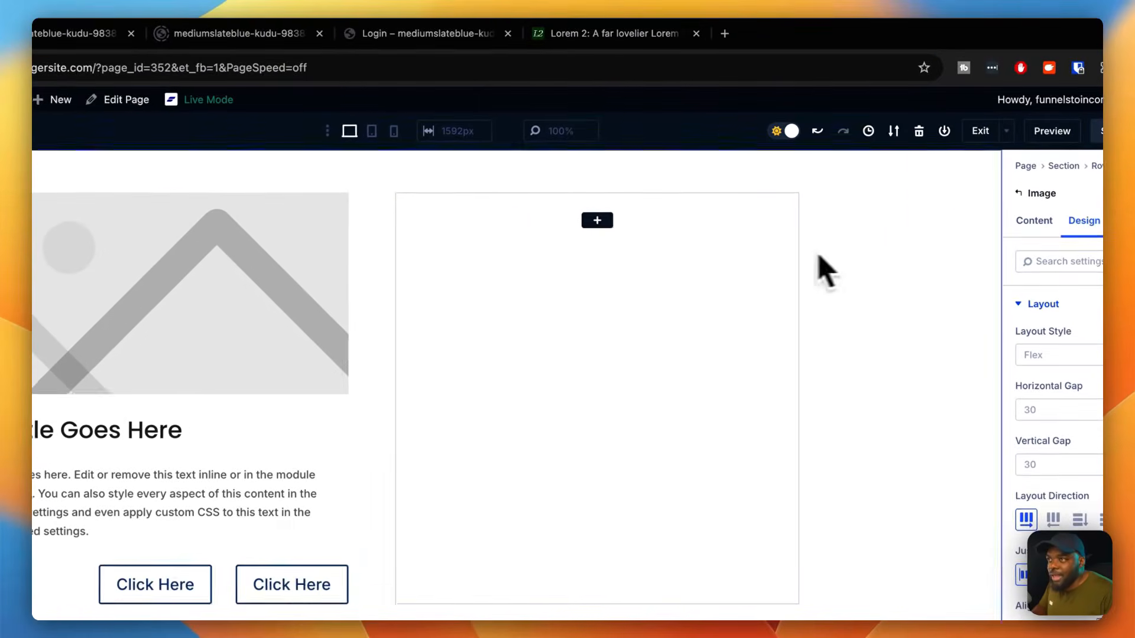
{"action": "left_click", "coordinate": [1034, 222]}
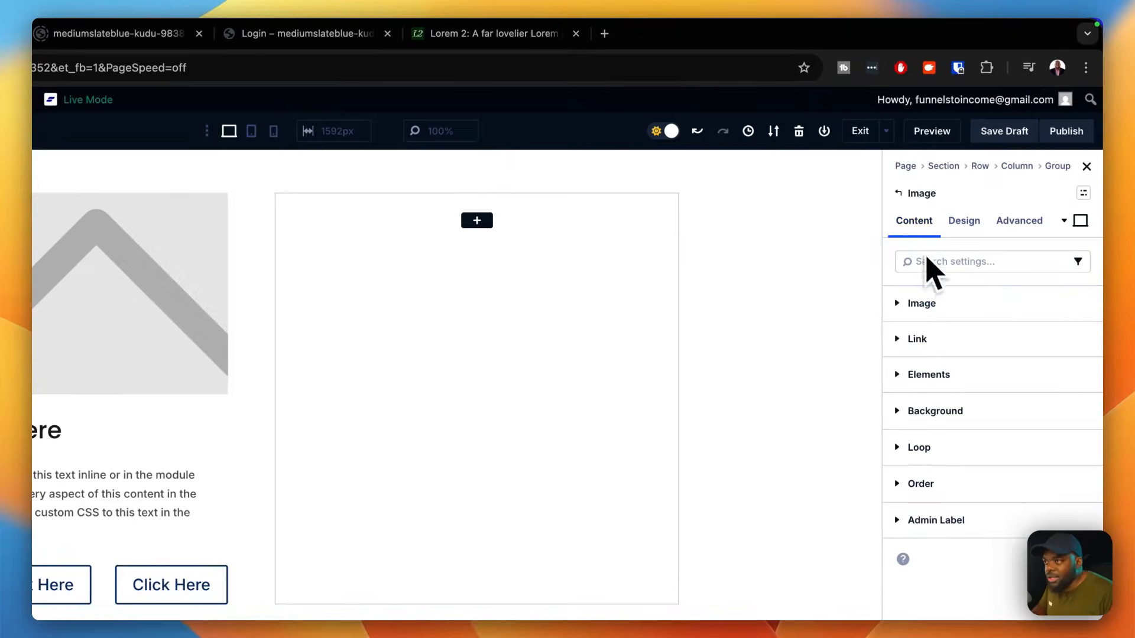
{"action": "left_click", "coordinate": [948, 296]}
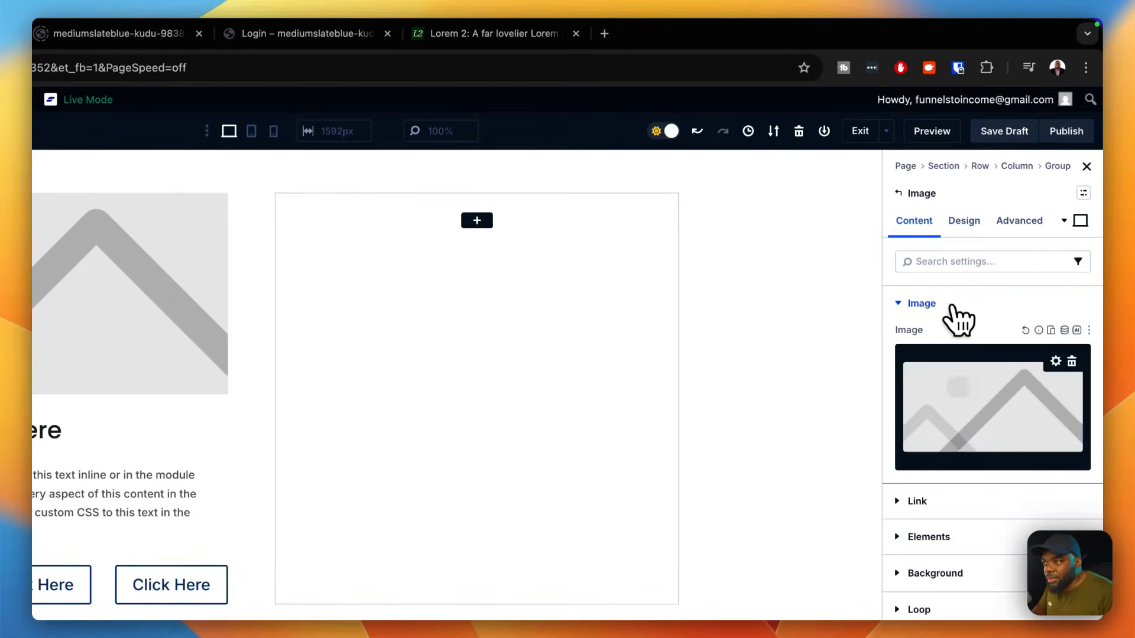
{"action": "left_click", "coordinate": [979, 387]}
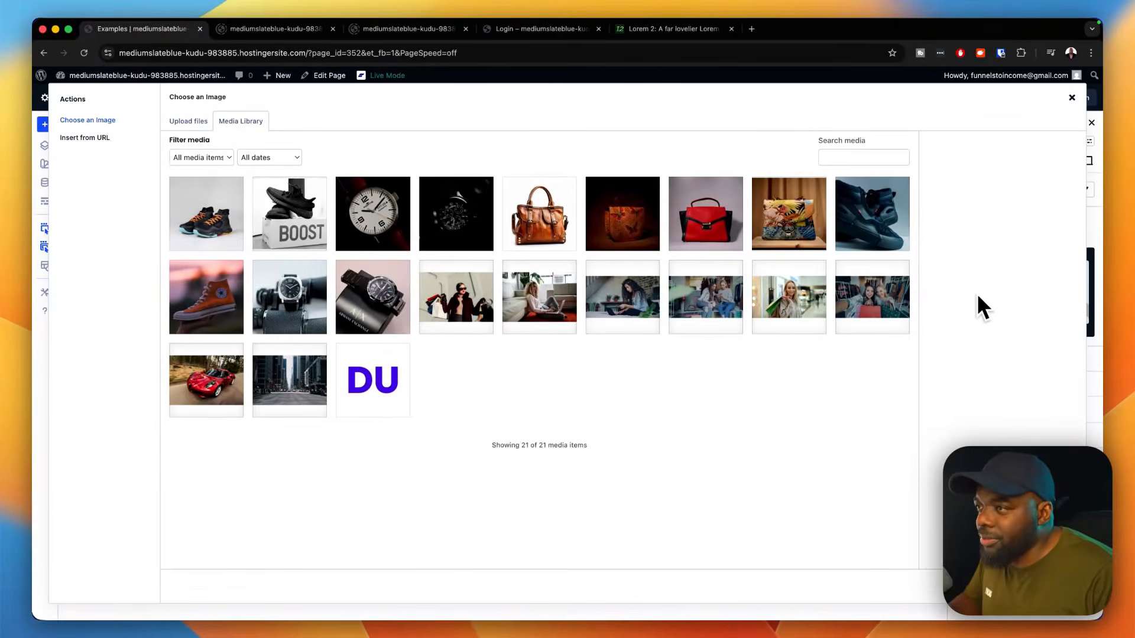
{"action": "left_click", "coordinate": [348, 312]}
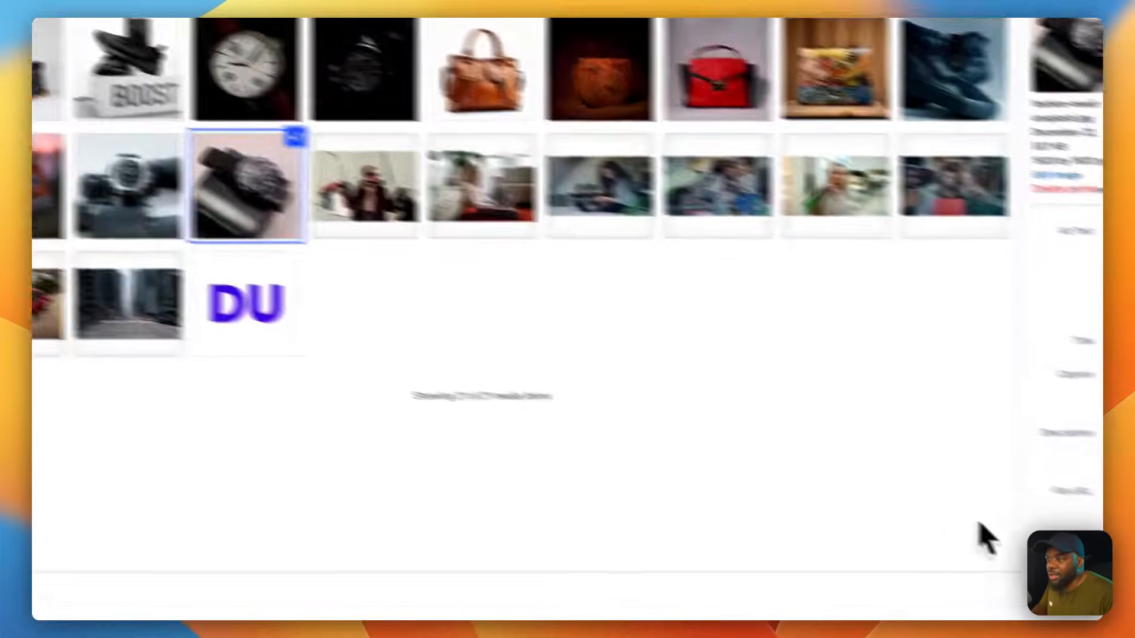
{"action": "left_click", "coordinate": [1050, 583]}
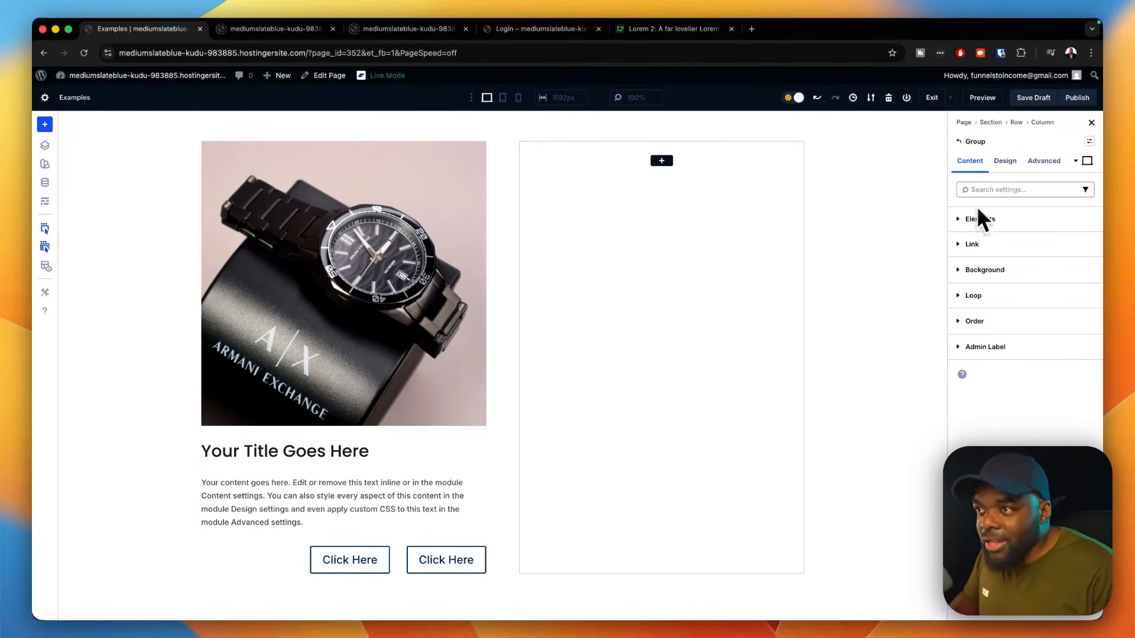
Step: Apply the "padding small" spacing preset to the outer card group
{"action": "left_click", "coordinate": [1012, 161]}
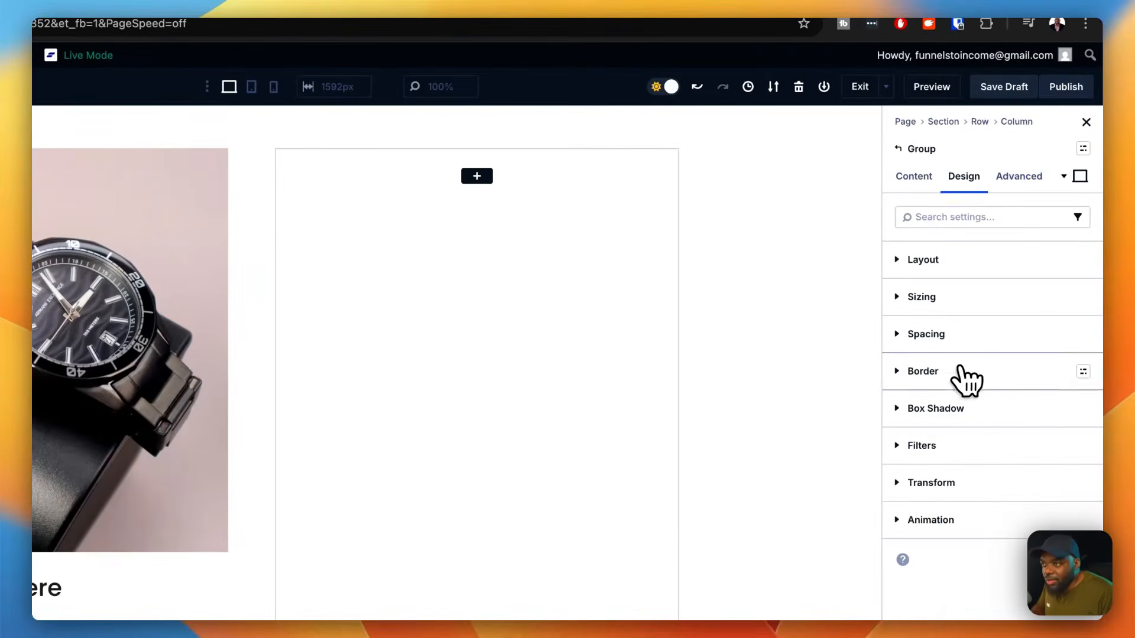
{"action": "left_click", "coordinate": [1083, 335]}
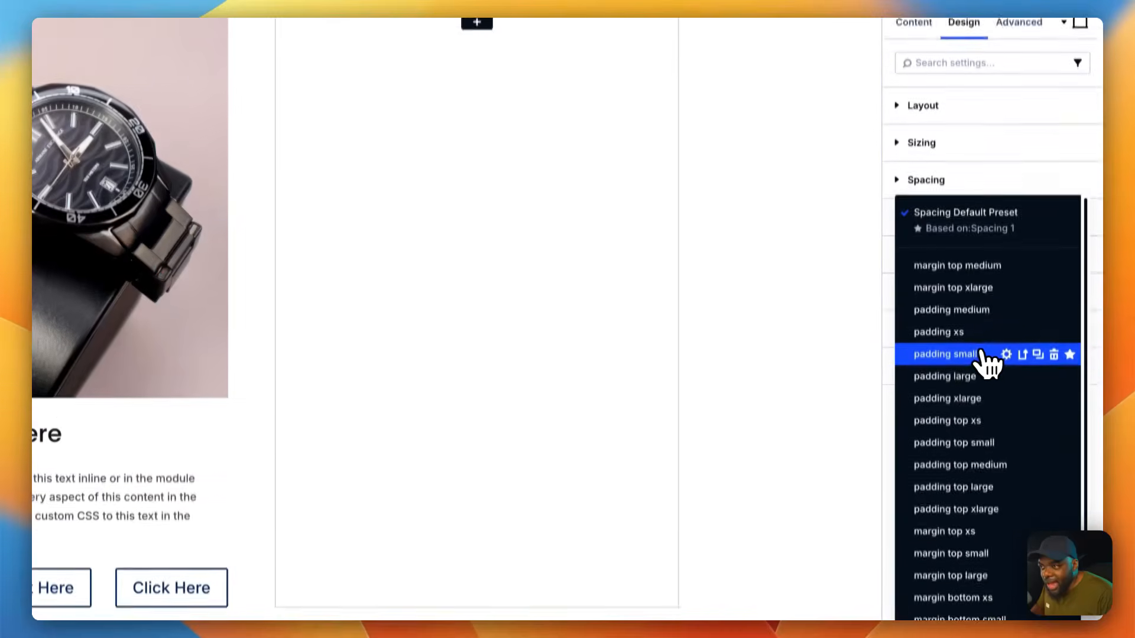
{"action": "left_click", "coordinate": [976, 340]}
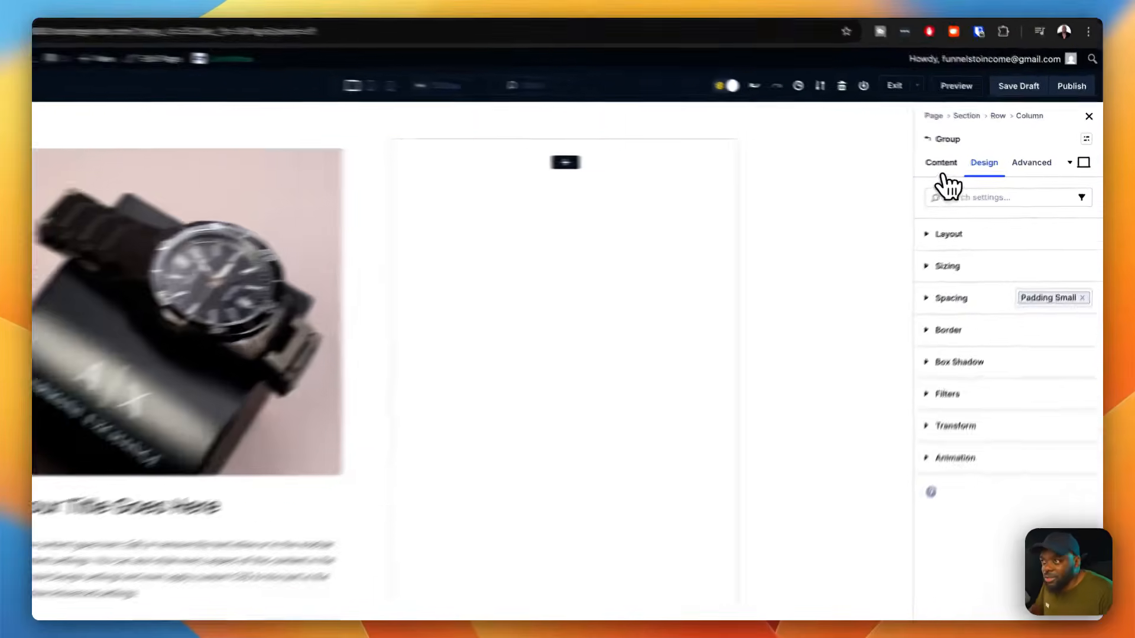
Step: Set the outer card group's background colour to the global colour Gray 50
{"action": "left_click", "coordinate": [970, 161]}
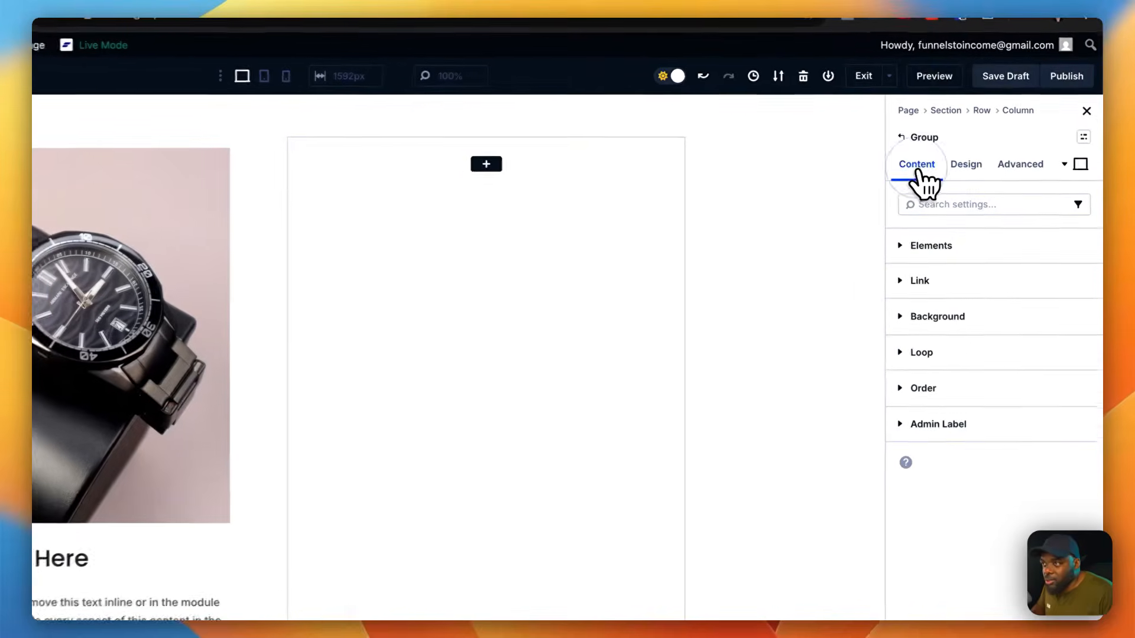
{"action": "left_click", "coordinate": [953, 321]}
{"action": "left_click", "coordinate": [993, 476]}
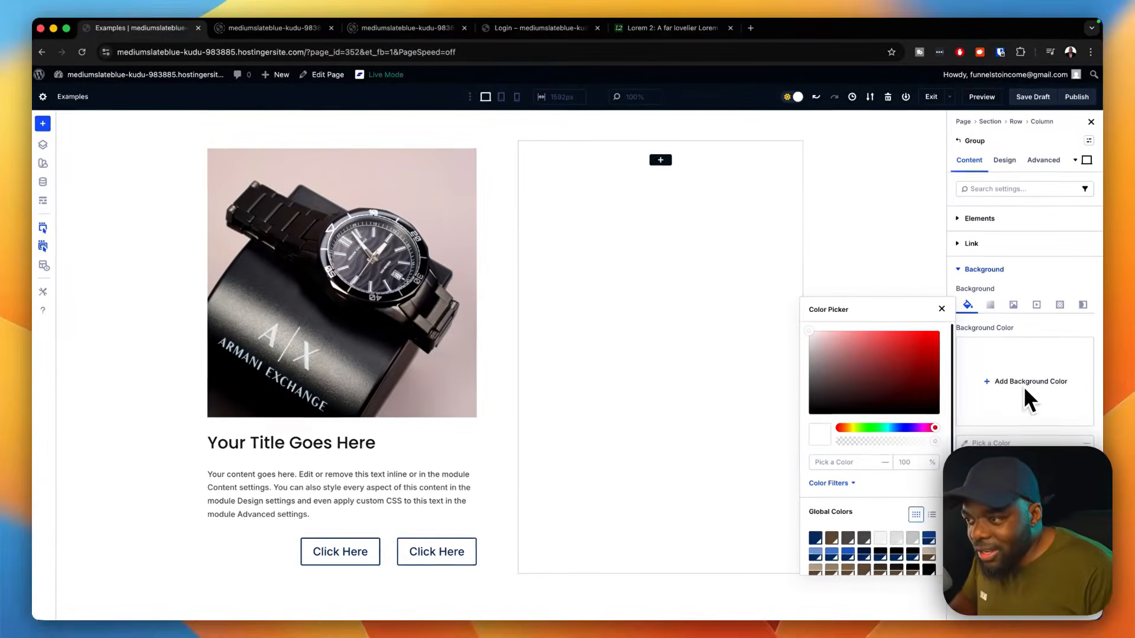
{"action": "scroll", "coordinate": [886, 555], "scroll_direction": "down", "scroll_amount": 3}
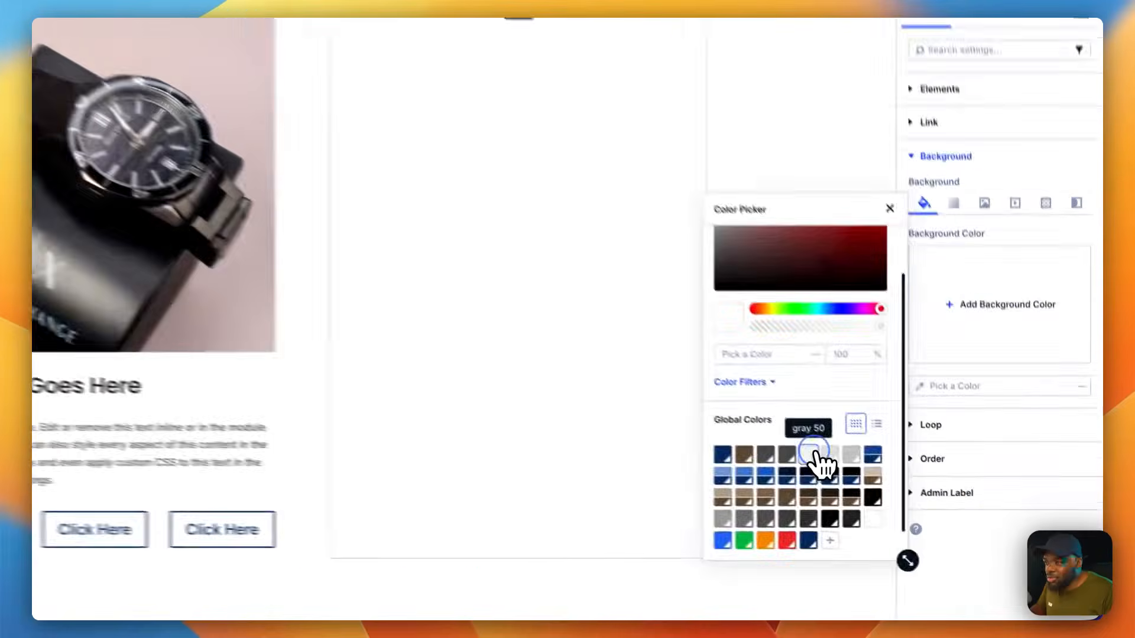
{"action": "left_click", "coordinate": [882, 496]}
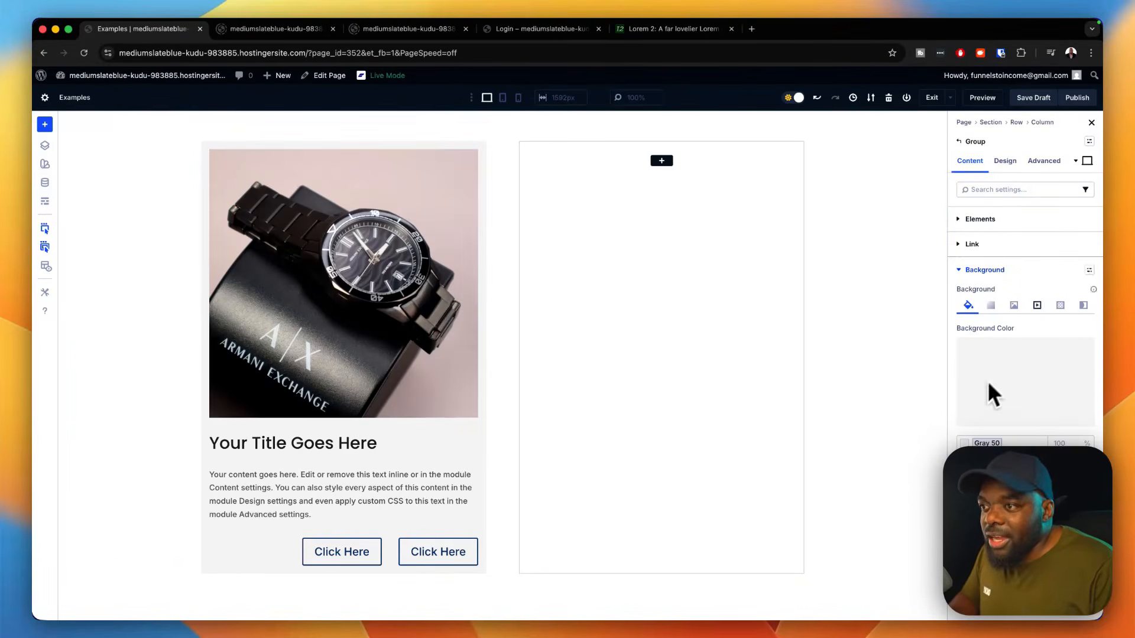
Step: Apply the "radius m" border preset to the outer card group
{"action": "left_click", "coordinate": [1005, 161]}
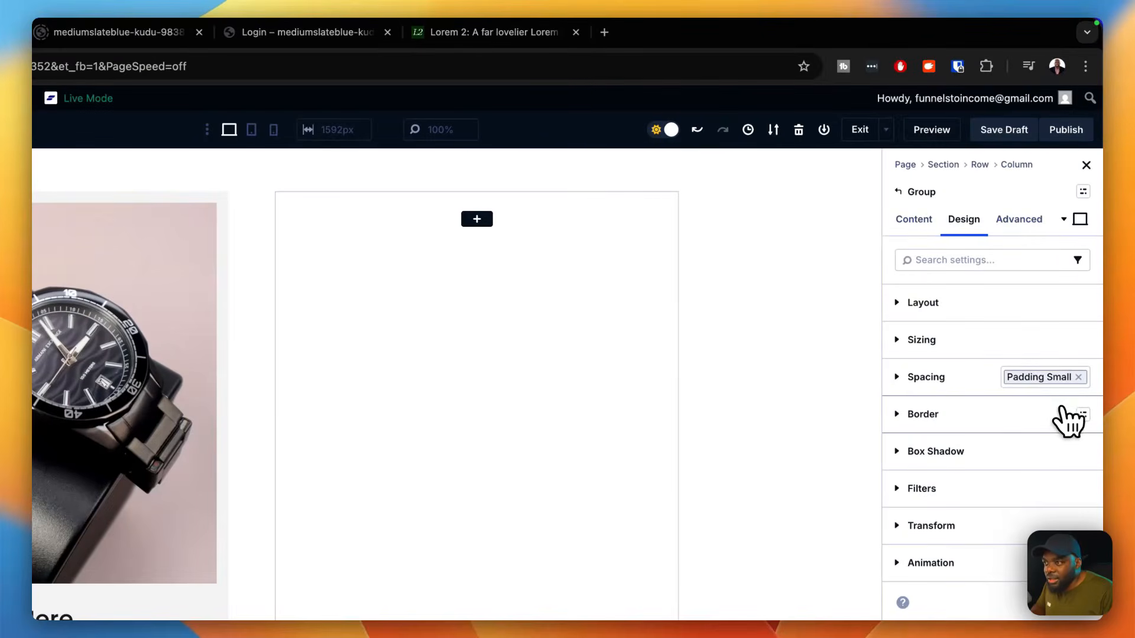
{"action": "left_click", "coordinate": [1083, 416]}
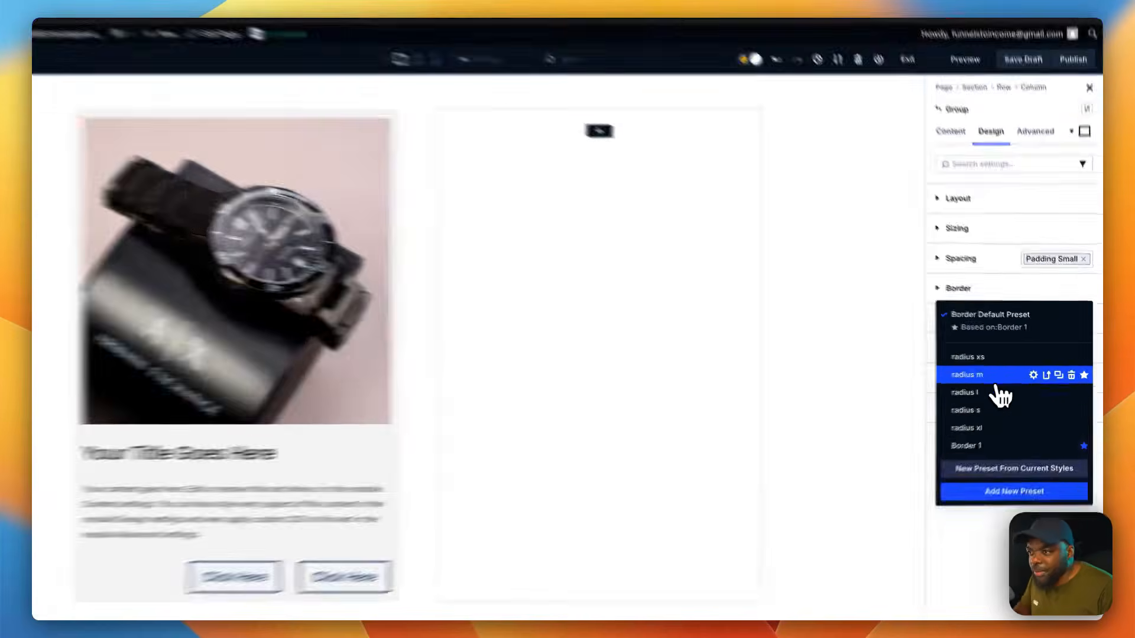
{"action": "left_click", "coordinate": [1005, 374]}
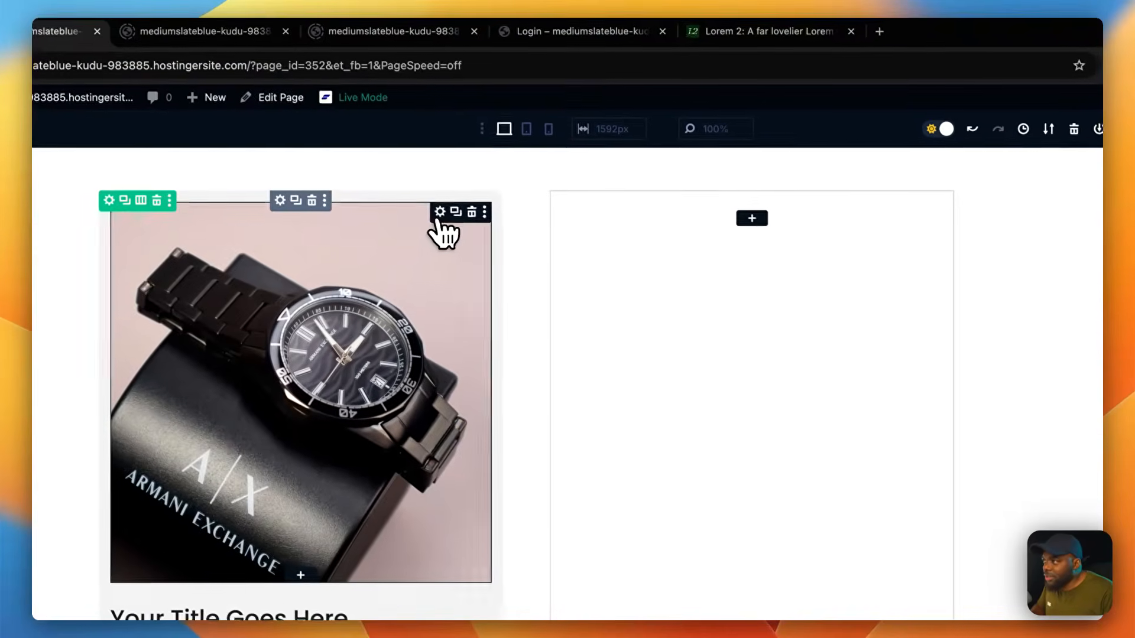
Step: Apply the "radius s" border preset to the watch image
{"action": "left_click", "coordinate": [444, 215]}
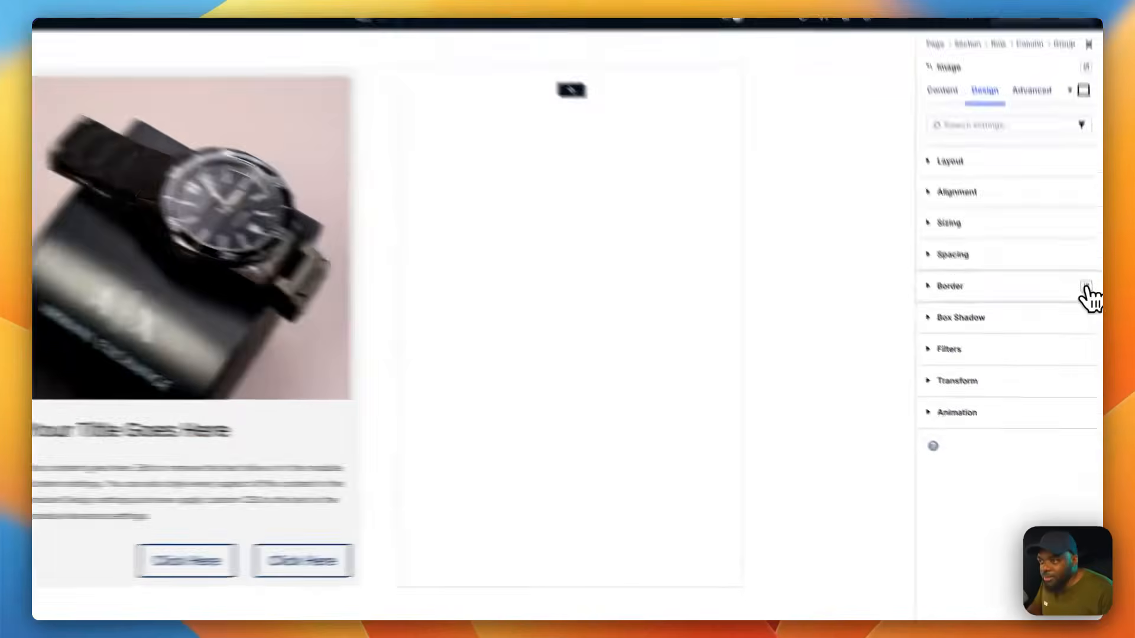
{"action": "left_click", "coordinate": [1087, 288]}
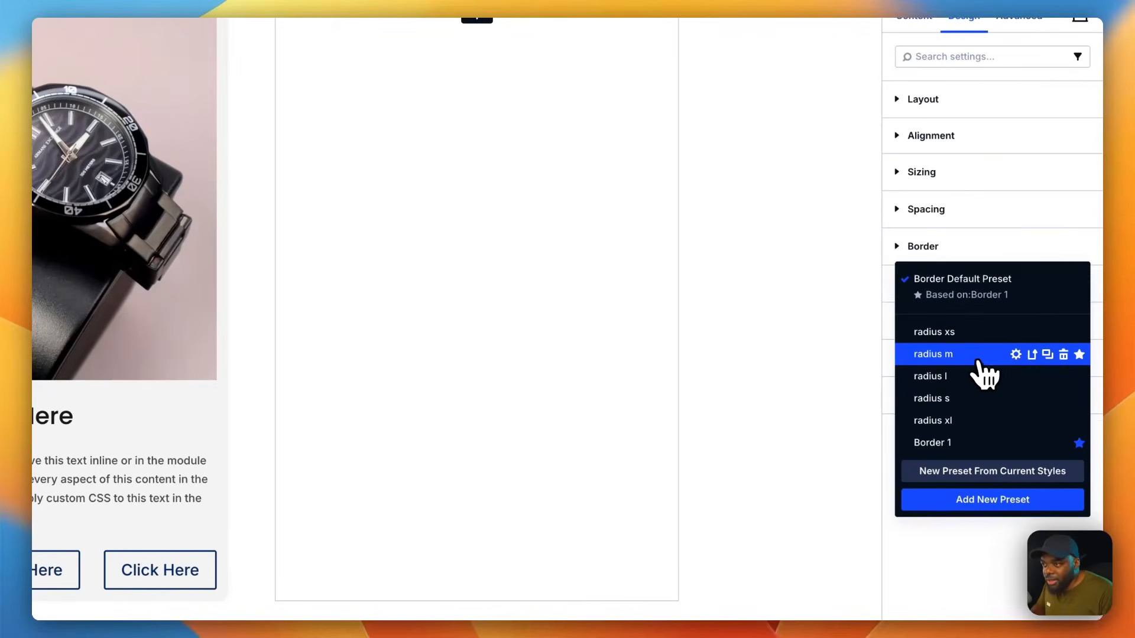
{"action": "left_click", "coordinate": [977, 398]}
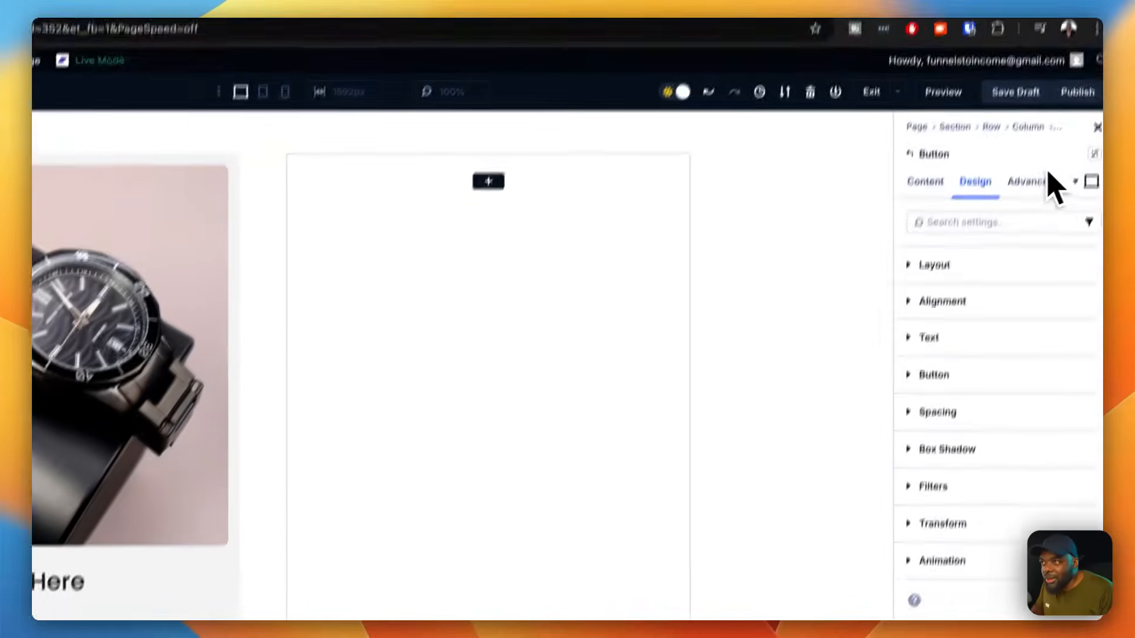
Step: Apply the "primary button small" preset to the first button in the card
{"action": "left_click", "coordinate": [1094, 154]}
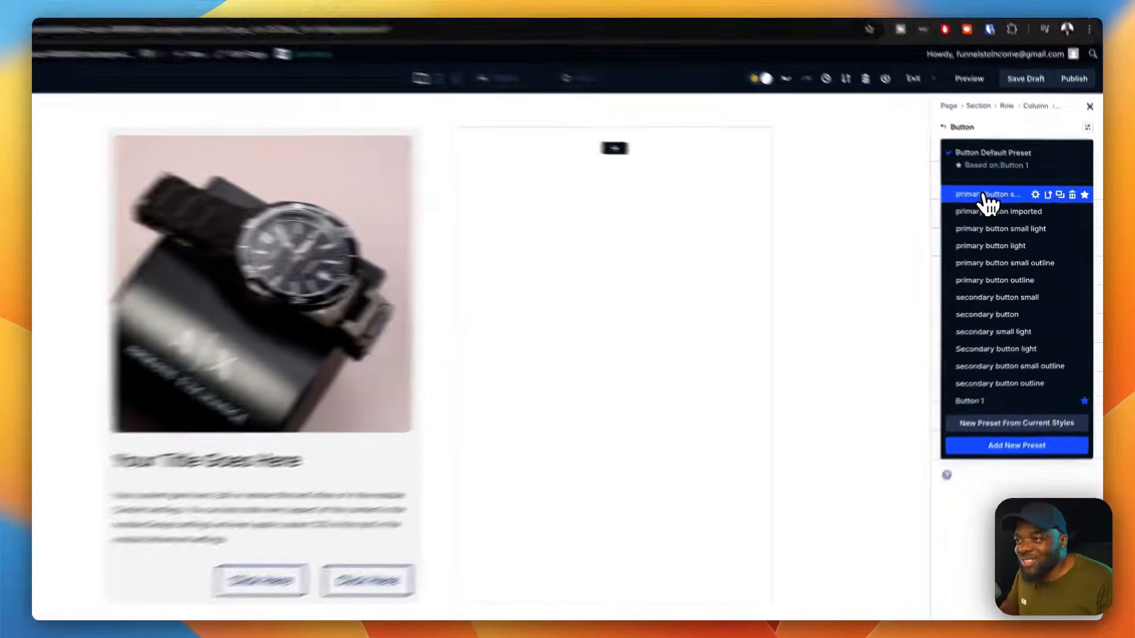
{"action": "left_click", "coordinate": [1005, 202]}
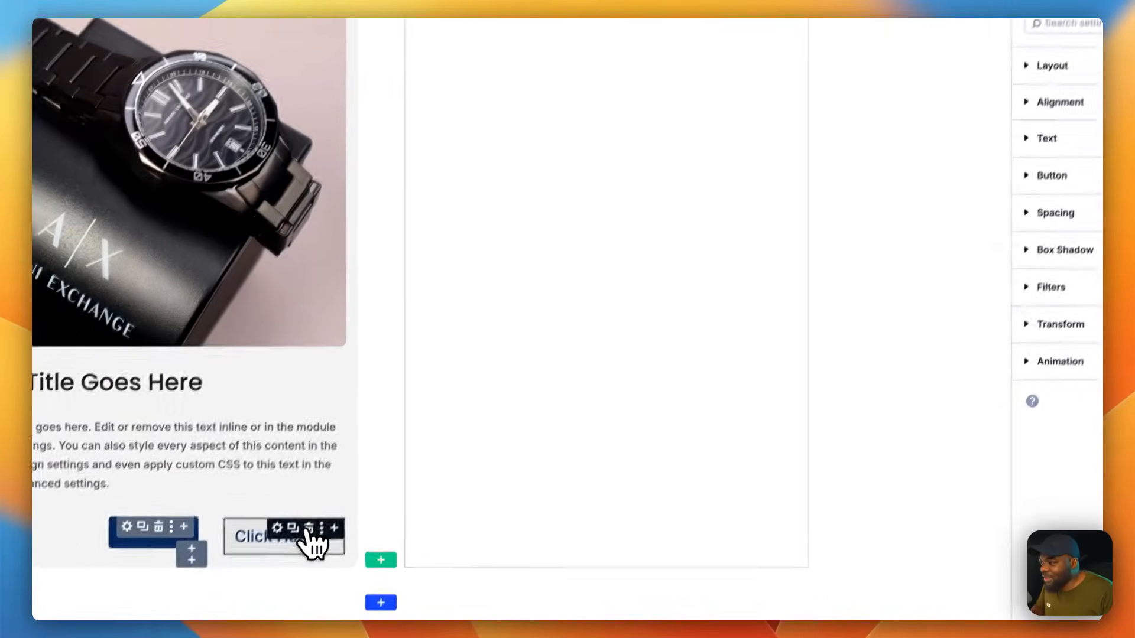
Step: Try the "primary button light" preset on the card's second button and replace it with "primary button small light"
{"action": "left_click", "coordinate": [290, 514]}
{"action": "left_click", "coordinate": [1082, 173]}
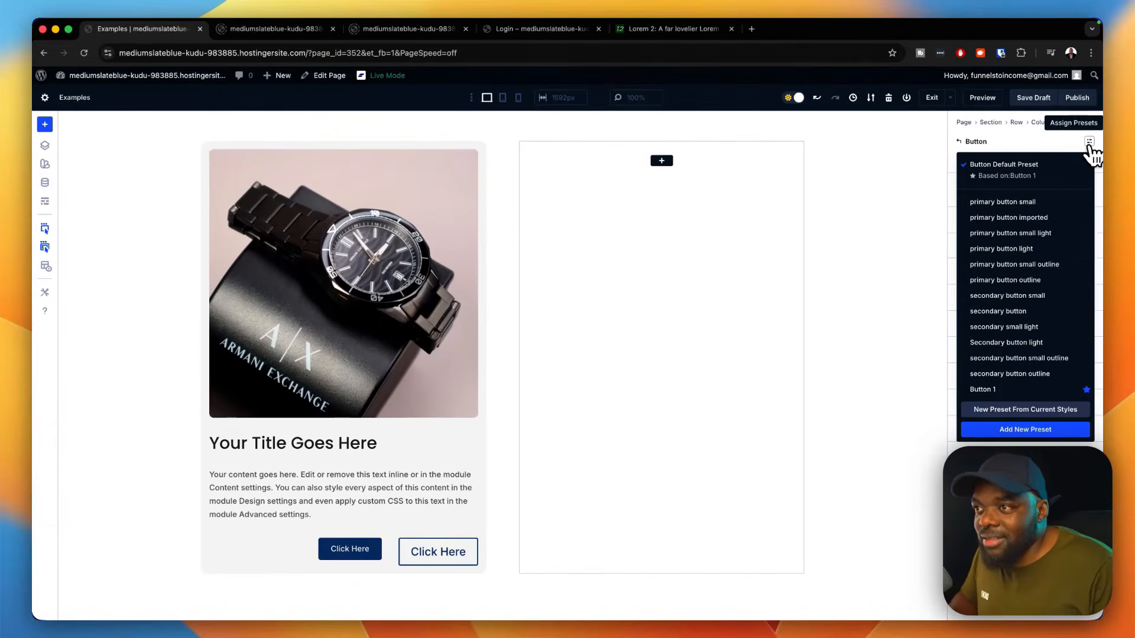
{"action": "left_click", "coordinate": [1059, 249]}
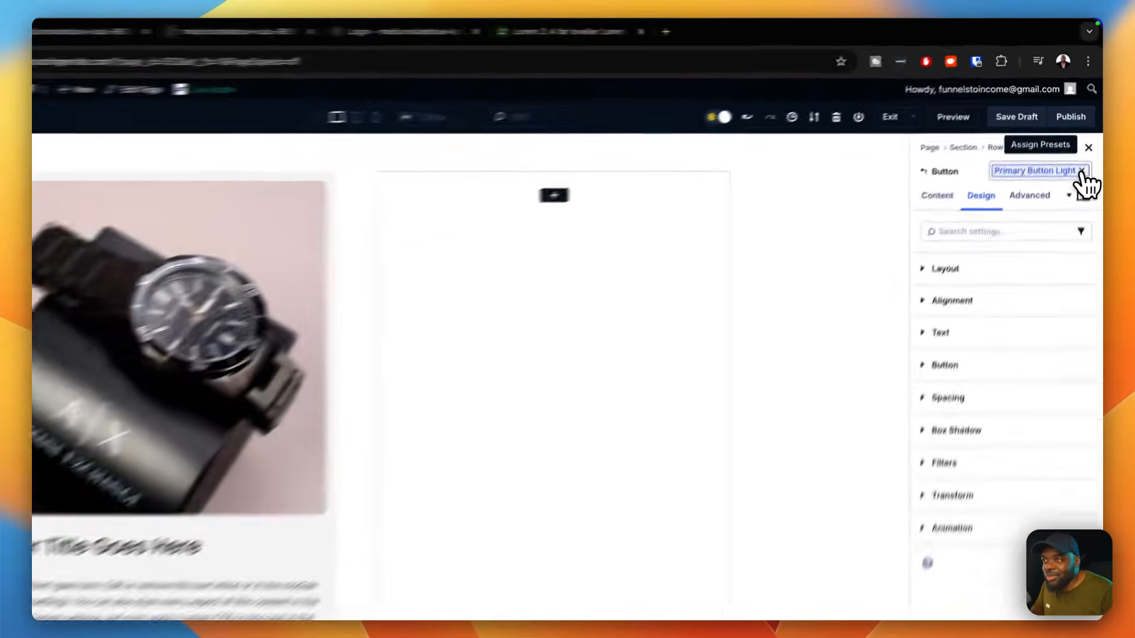
{"action": "left_click", "coordinate": [1086, 141]}
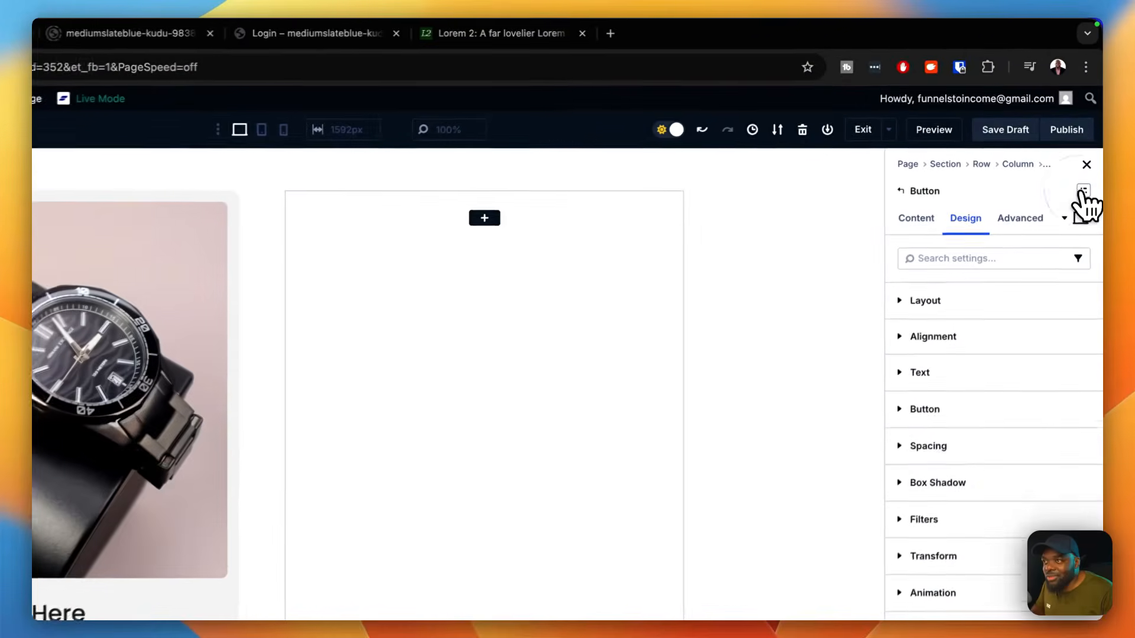
{"action": "left_click", "coordinate": [1086, 140]}
{"action": "left_click", "coordinate": [1014, 232]}
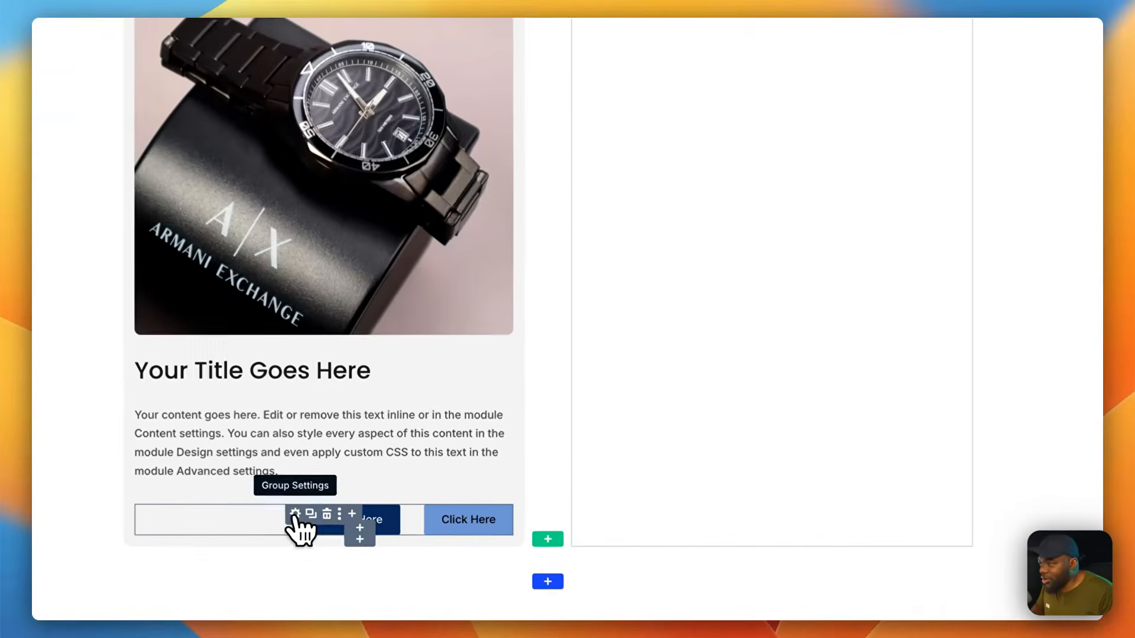
Step: Try the "gap x-small" layout preset on the group holding the two buttons and replace it with "gap small"
{"action": "left_click", "coordinate": [323, 547]}
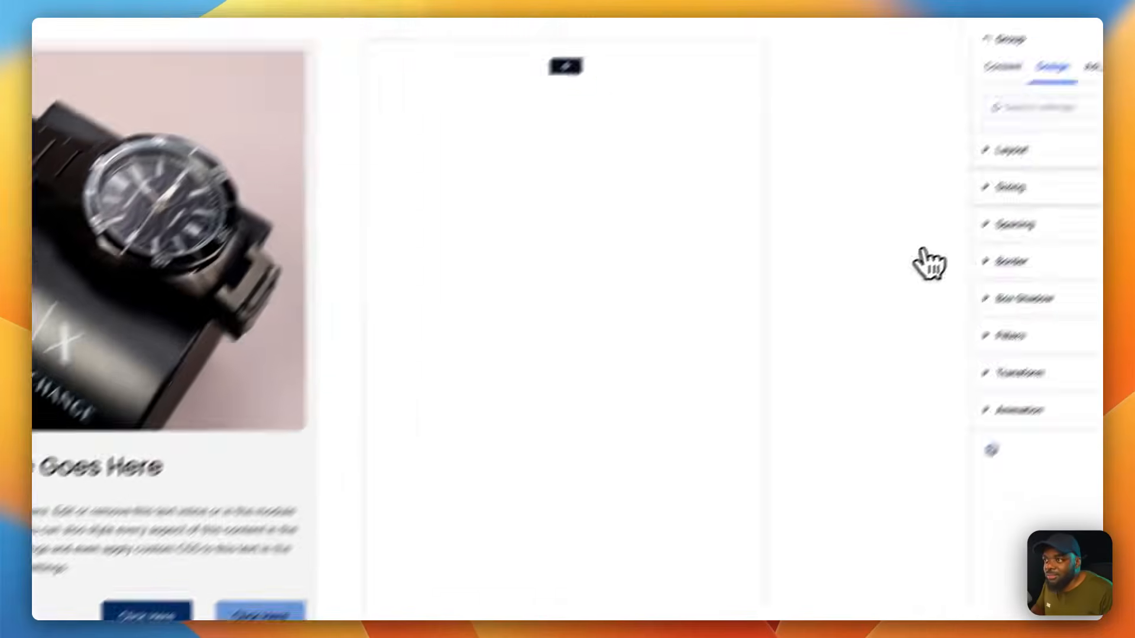
{"action": "left_click", "coordinate": [1011, 149]}
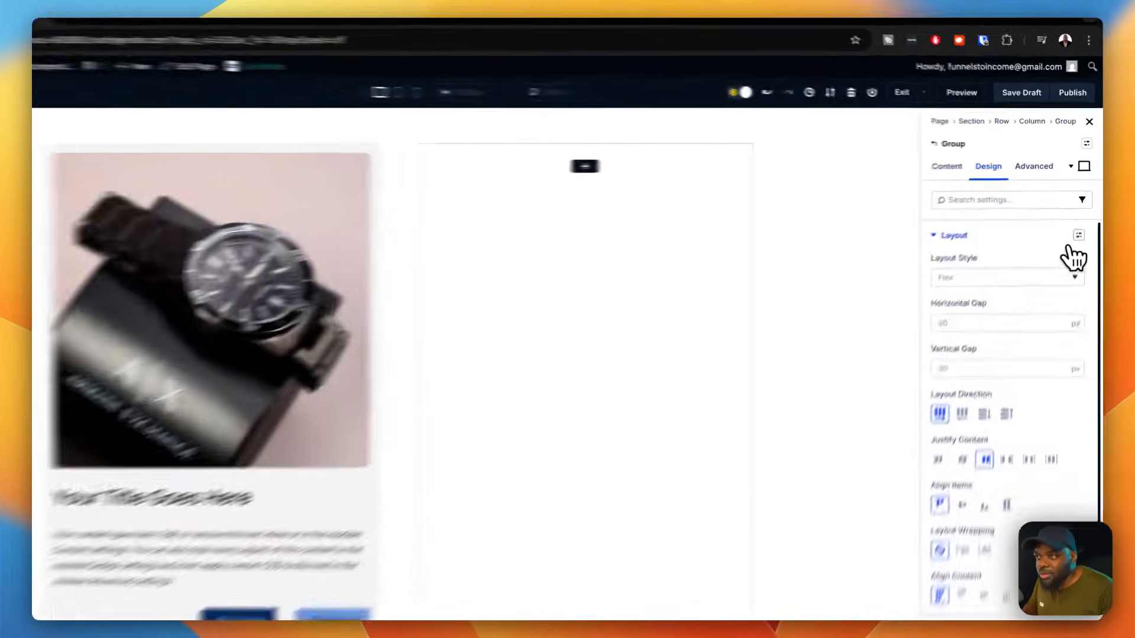
{"action": "left_click", "coordinate": [1082, 220]}
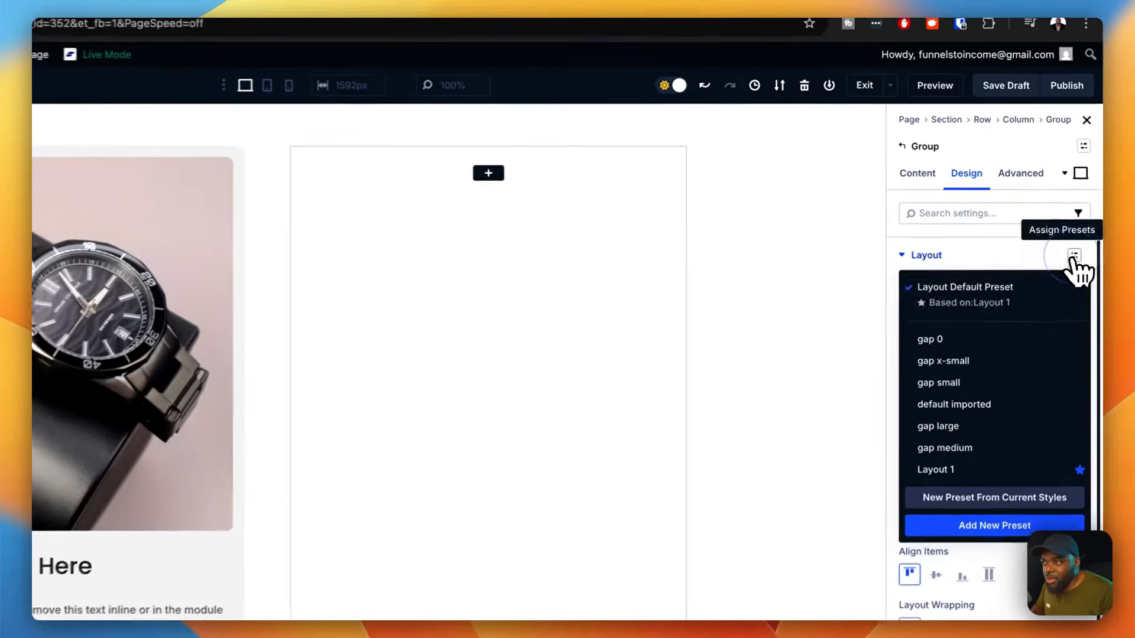
{"action": "left_click", "coordinate": [990, 364]}
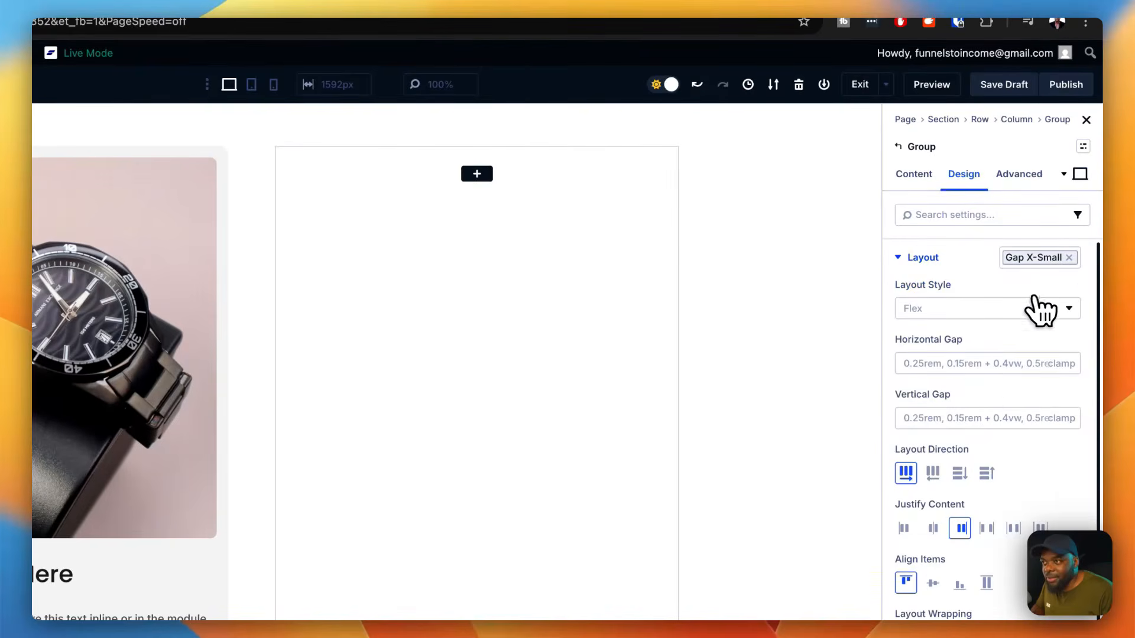
{"action": "left_click", "coordinate": [1069, 257]}
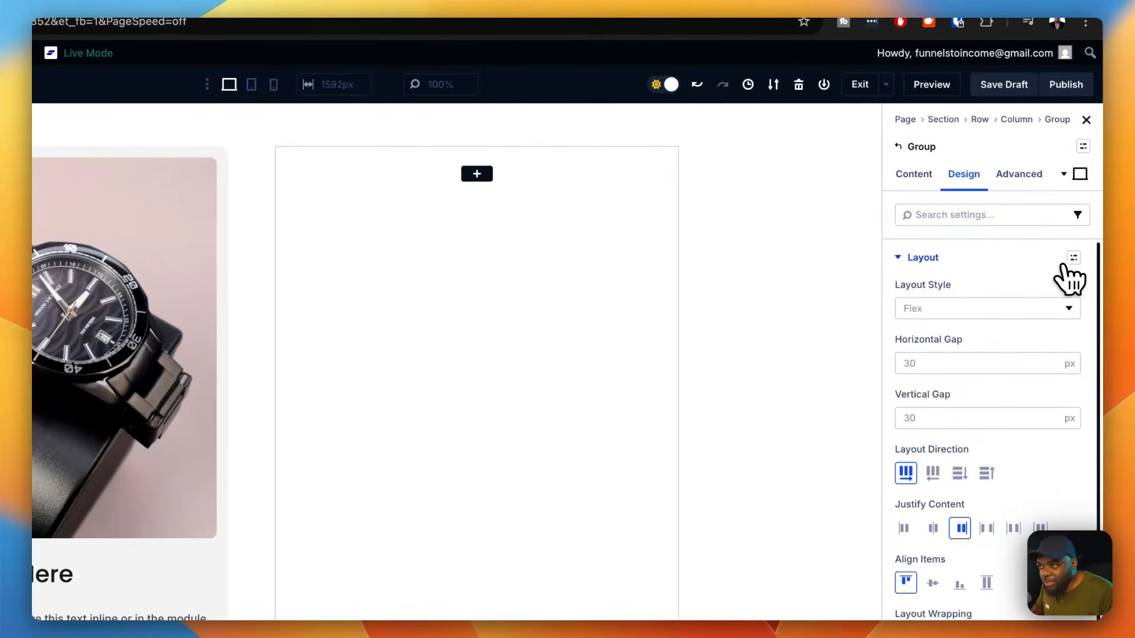
{"action": "left_click", "coordinate": [1073, 259]}
{"action": "left_click", "coordinate": [962, 385]}
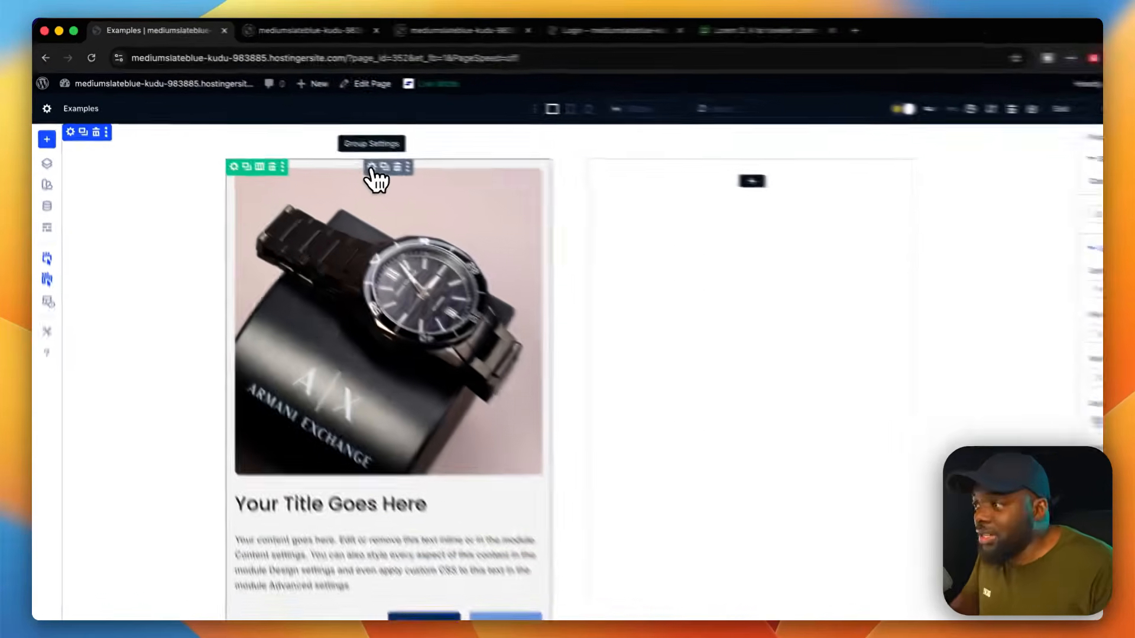
Step: Apply the "gap 0" layout preset to the outer card group
{"action": "left_click", "coordinate": [453, 203]}
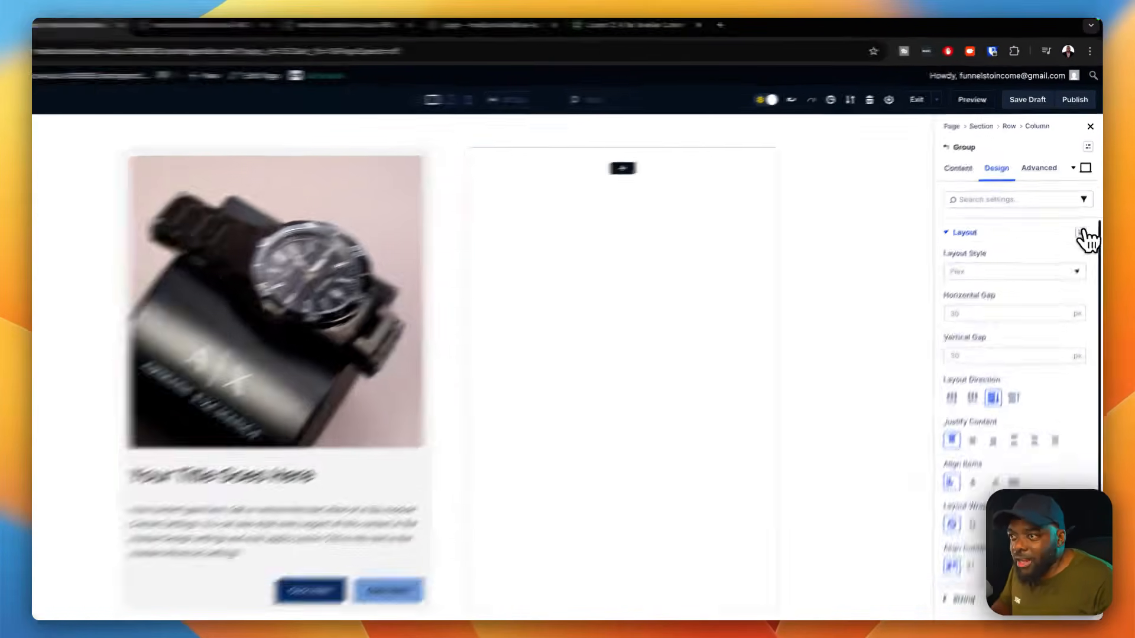
{"action": "left_click", "coordinate": [1075, 220]}
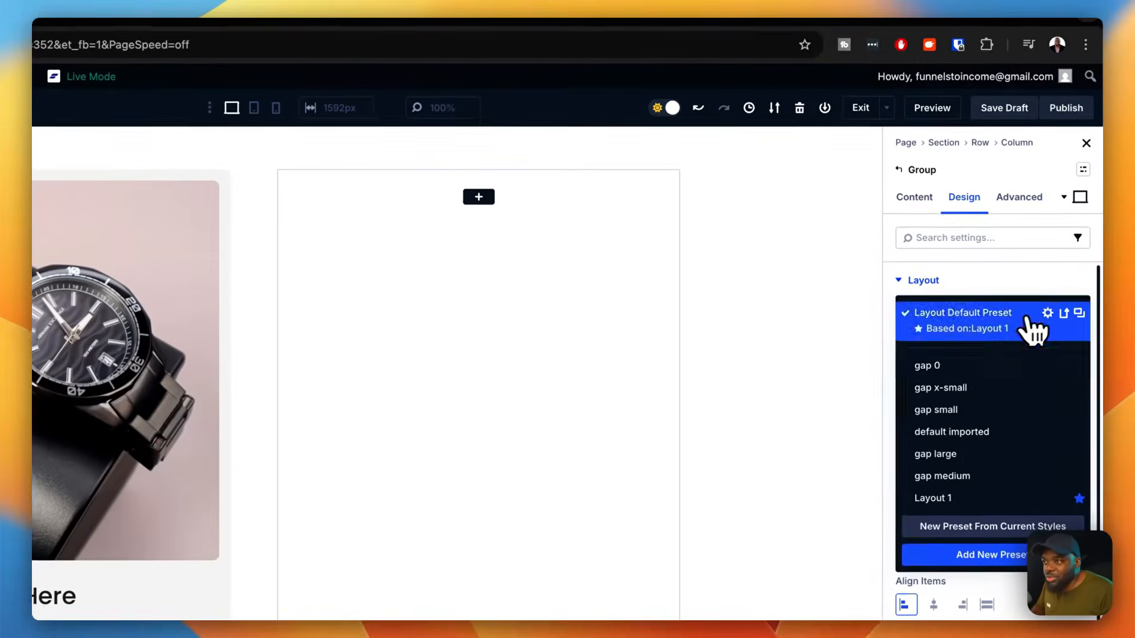
{"action": "left_click", "coordinate": [971, 366]}
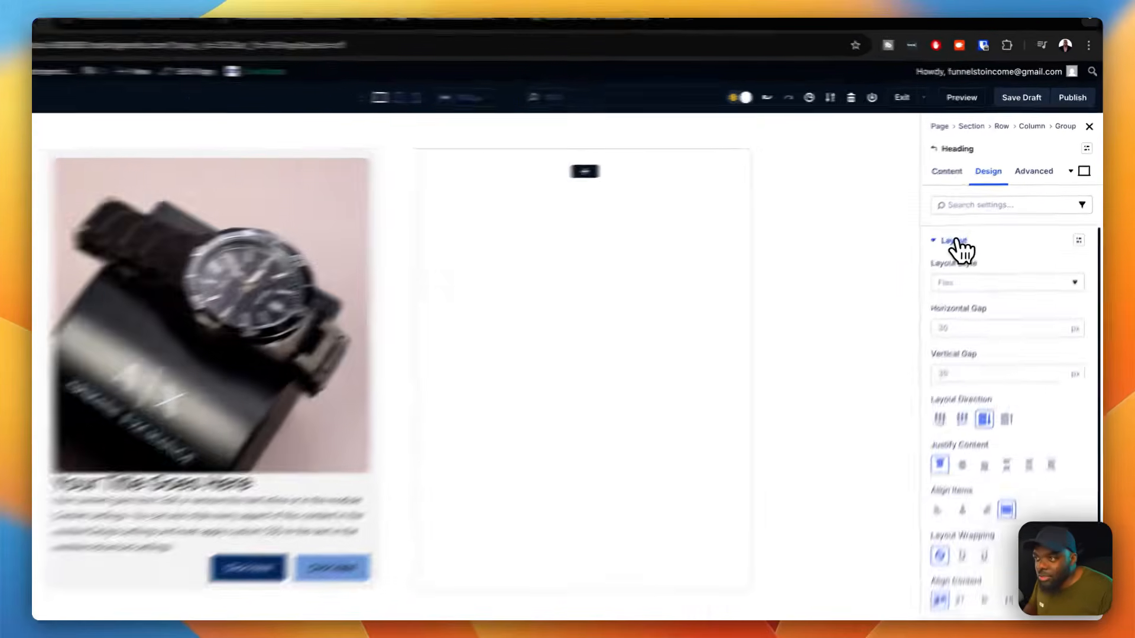
Step: Try the "margin top small" spacing preset on the card heading and remove it
{"action": "left_click", "coordinate": [1012, 220]}
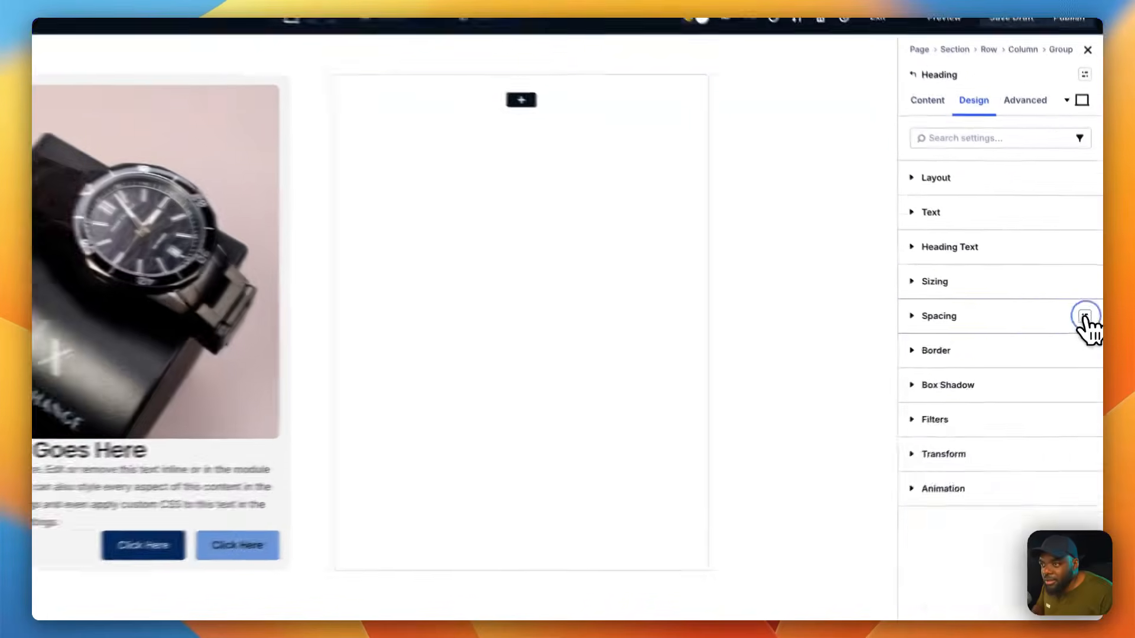
{"action": "left_click", "coordinate": [1088, 325]}
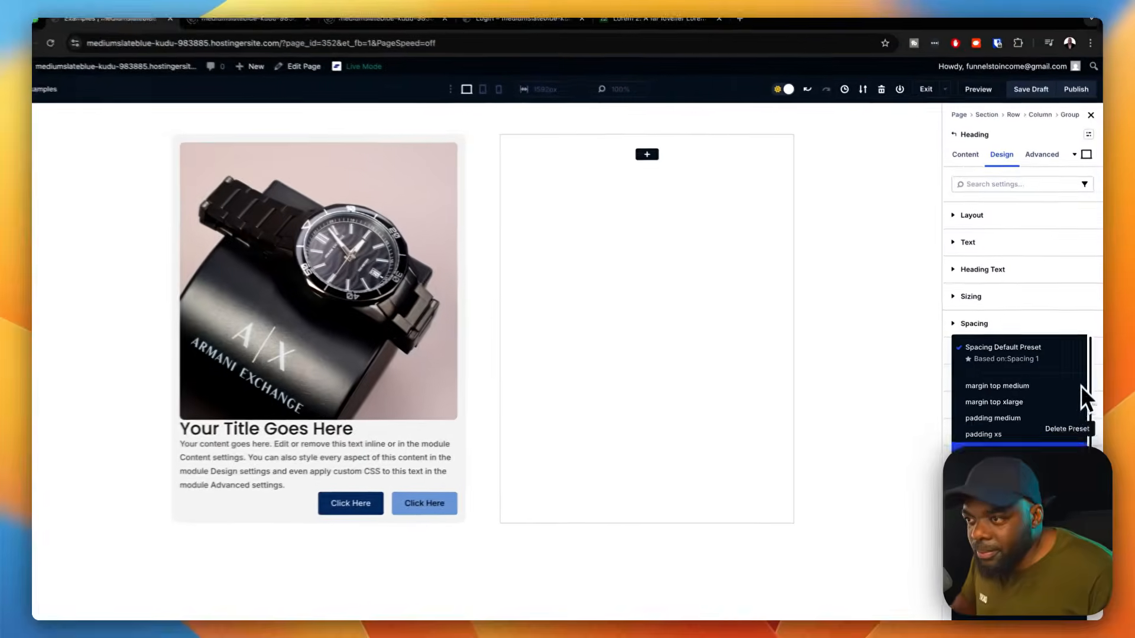
{"action": "scroll", "coordinate": [1021, 390], "scroll_direction": "down", "scroll_amount": 5}
{"action": "scroll", "coordinate": [1022, 390], "scroll_direction": "down", "scroll_amount": 2}
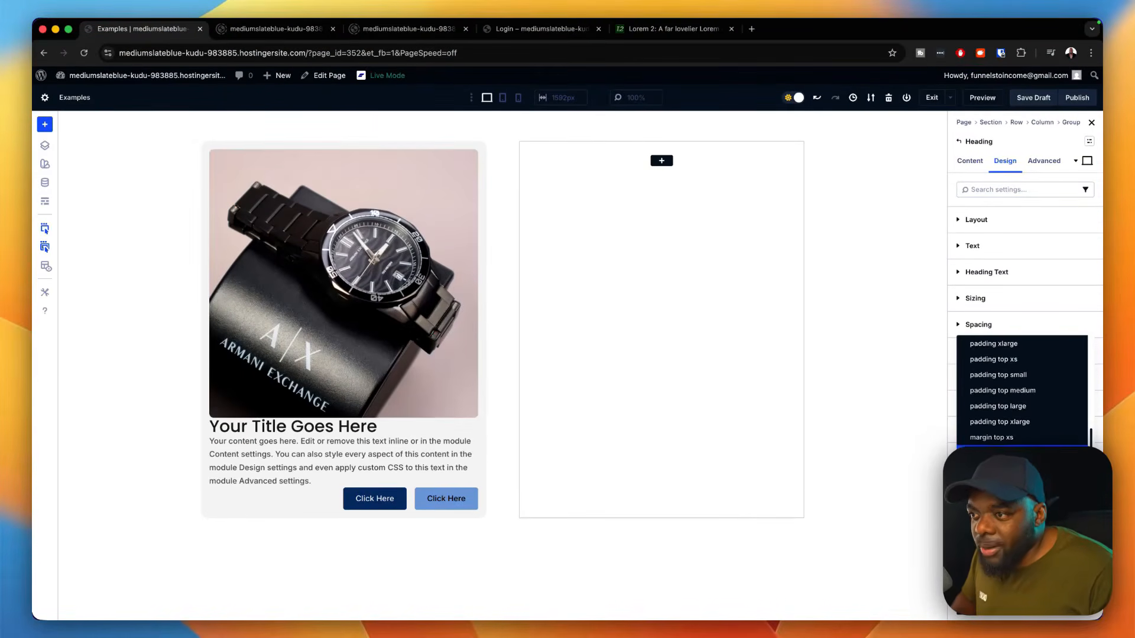
{"action": "left_click", "coordinate": [1005, 453]}
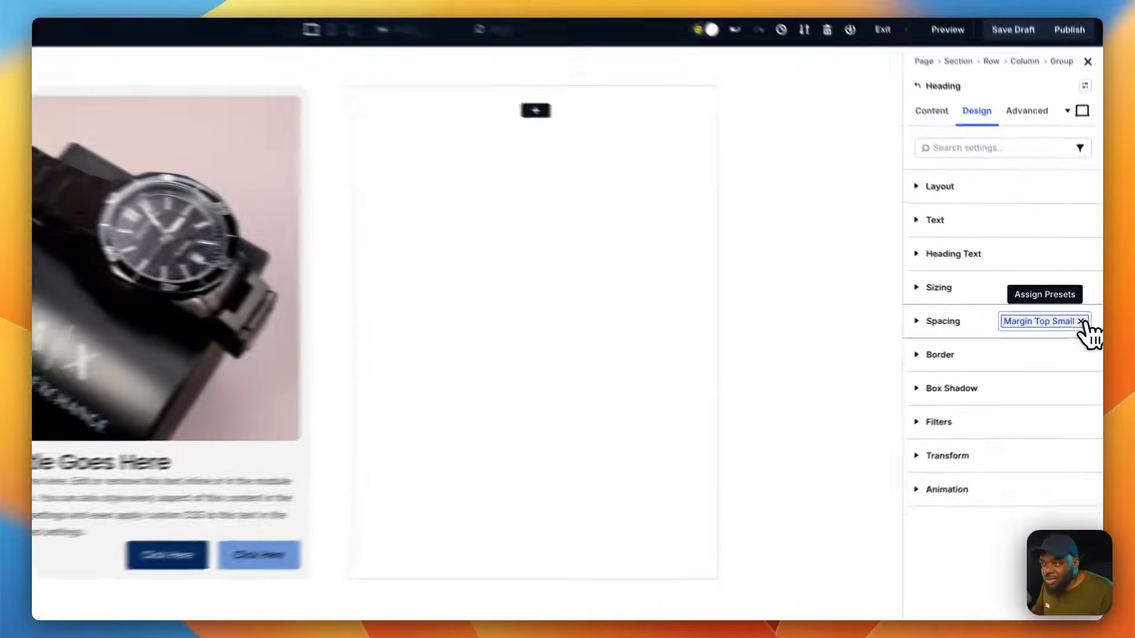
{"action": "left_click", "coordinate": [1087, 325]}
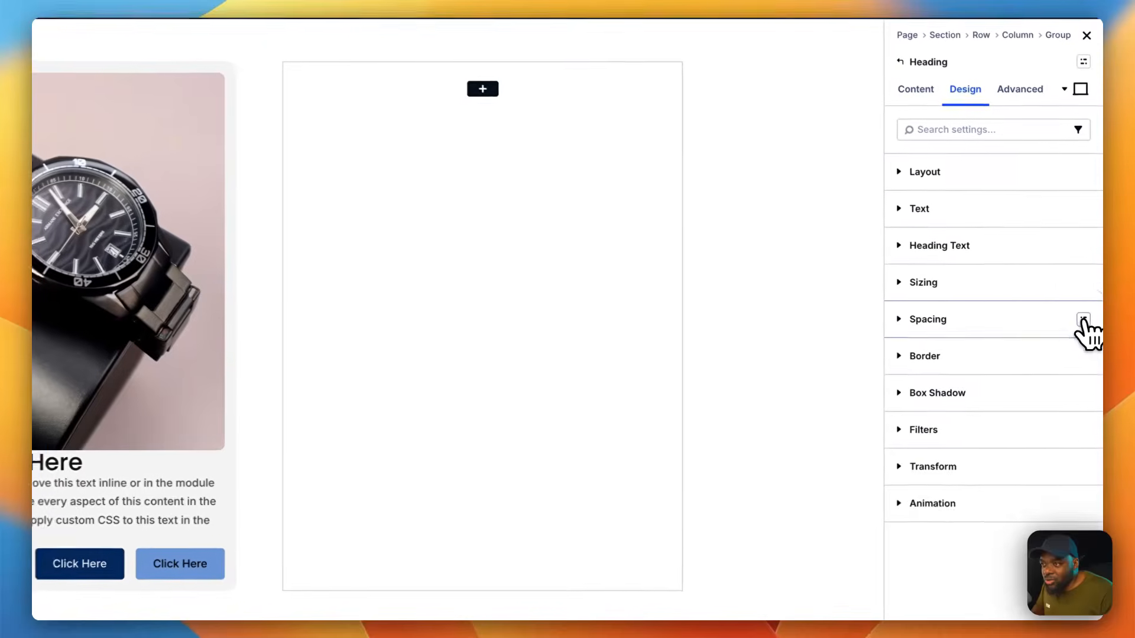
Step: Apply the "margin top medium" spacing preset to the card heading
{"action": "left_click", "coordinate": [1088, 324]}
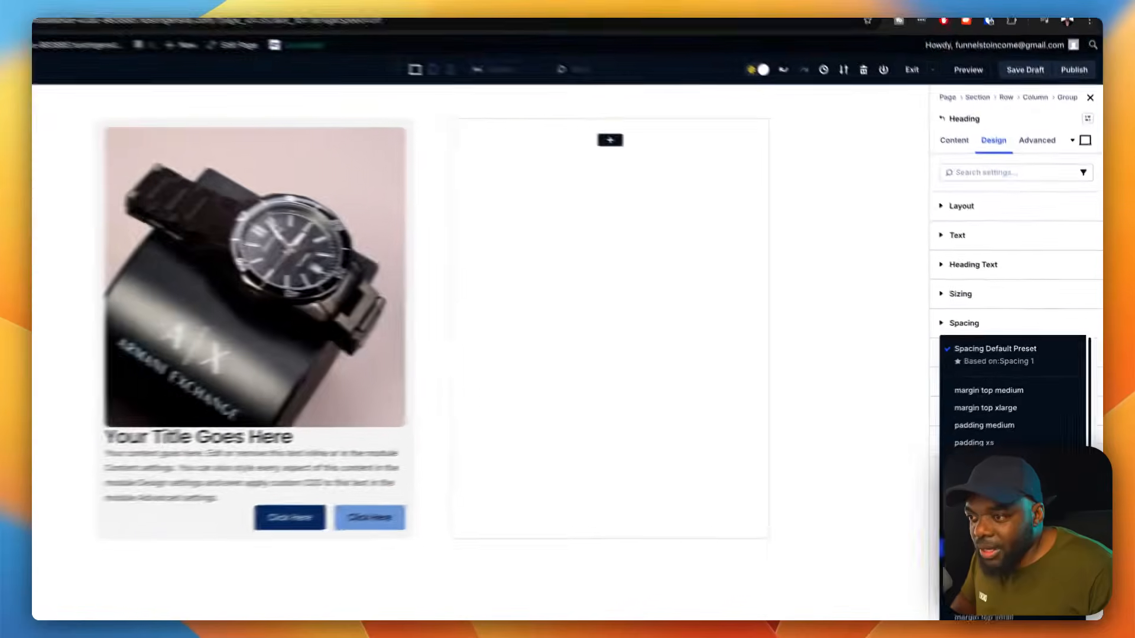
{"action": "scroll", "coordinate": [993, 485], "scroll_direction": "down", "scroll_amount": 2}
{"action": "scroll", "coordinate": [1022, 390], "scroll_direction": "down", "scroll_amount": 1}
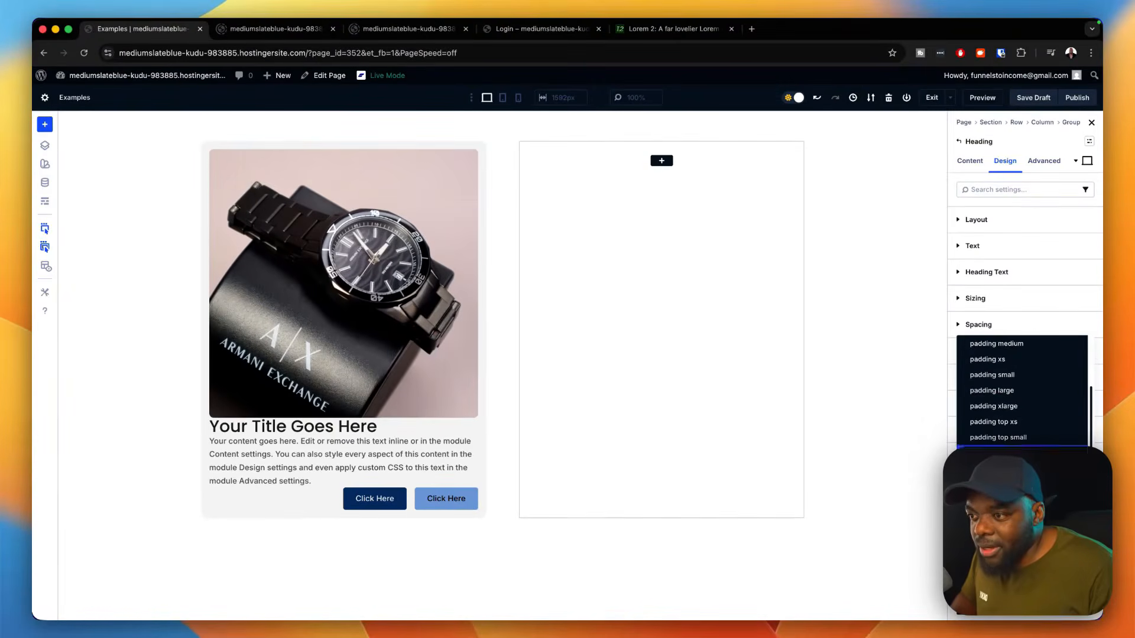
{"action": "scroll", "coordinate": [1021, 390], "scroll_direction": "down", "scroll_amount": 1}
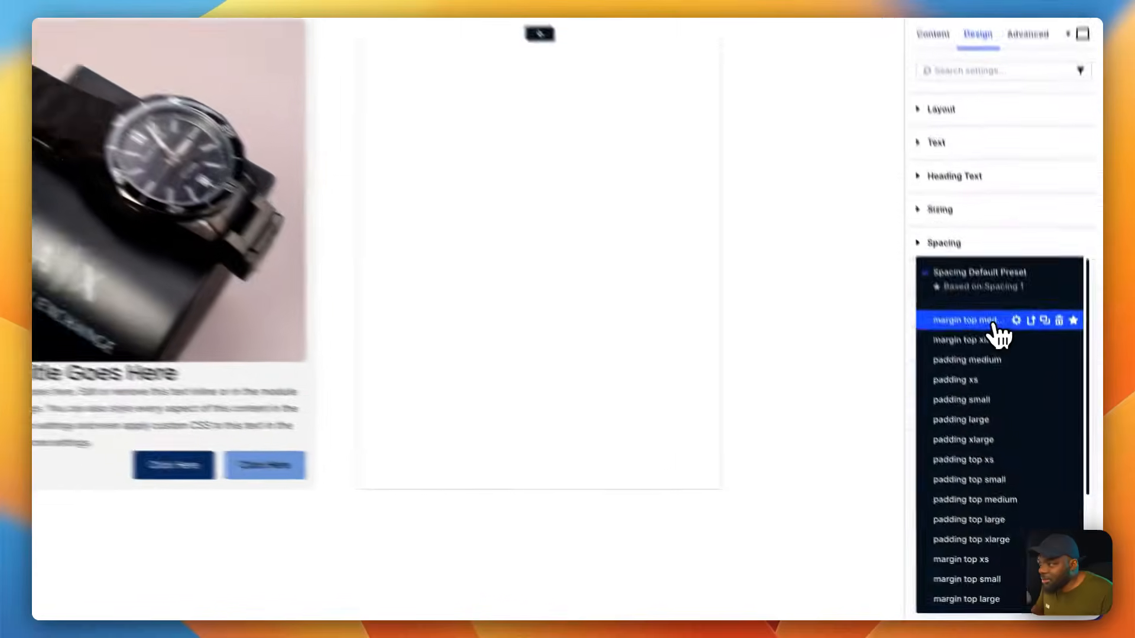
{"action": "left_click", "coordinate": [1022, 388]}
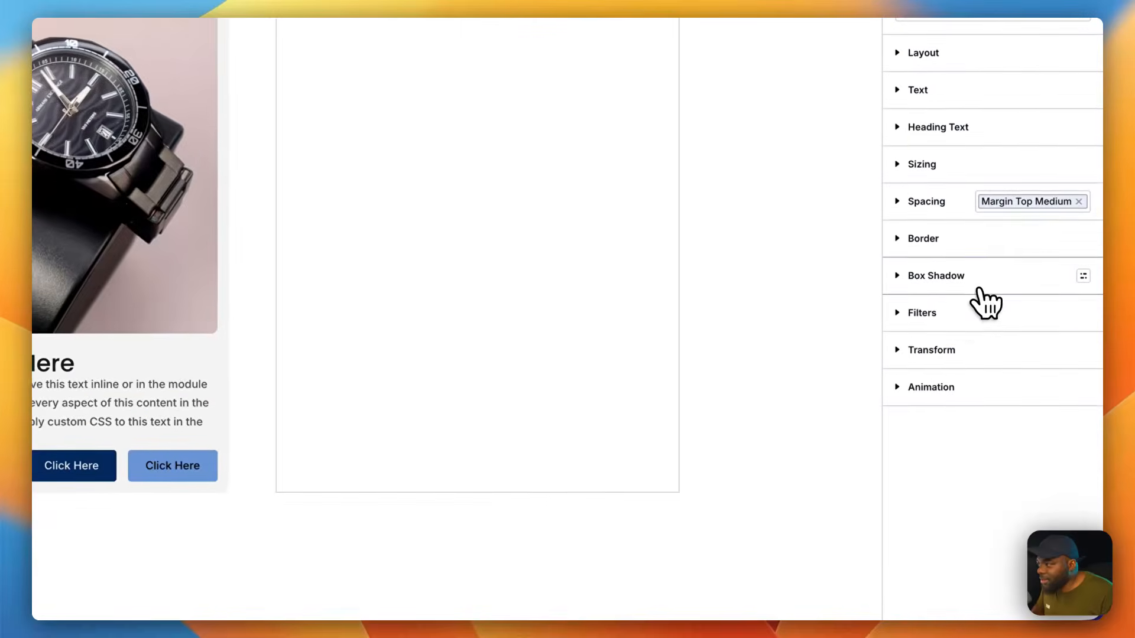
Step: Apply the "margin top small" spacing preset to the card's body text module
{"action": "mouse_move", "coordinate": [190, 391]}
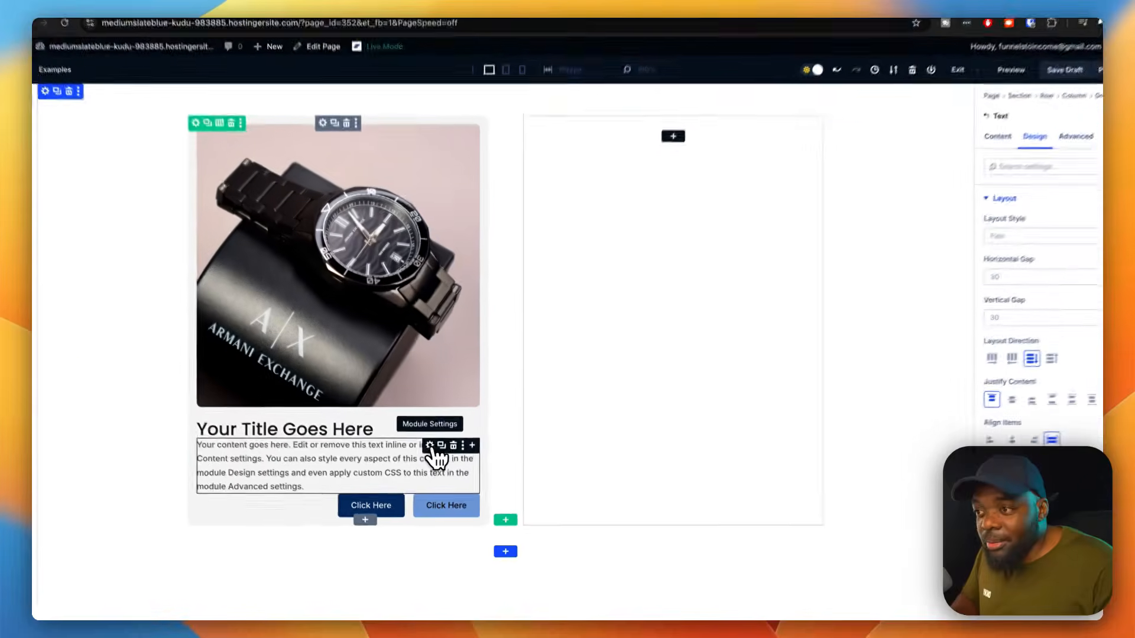
{"action": "scroll", "coordinate": [1003, 317], "scroll_direction": "down", "scroll_amount": 4}
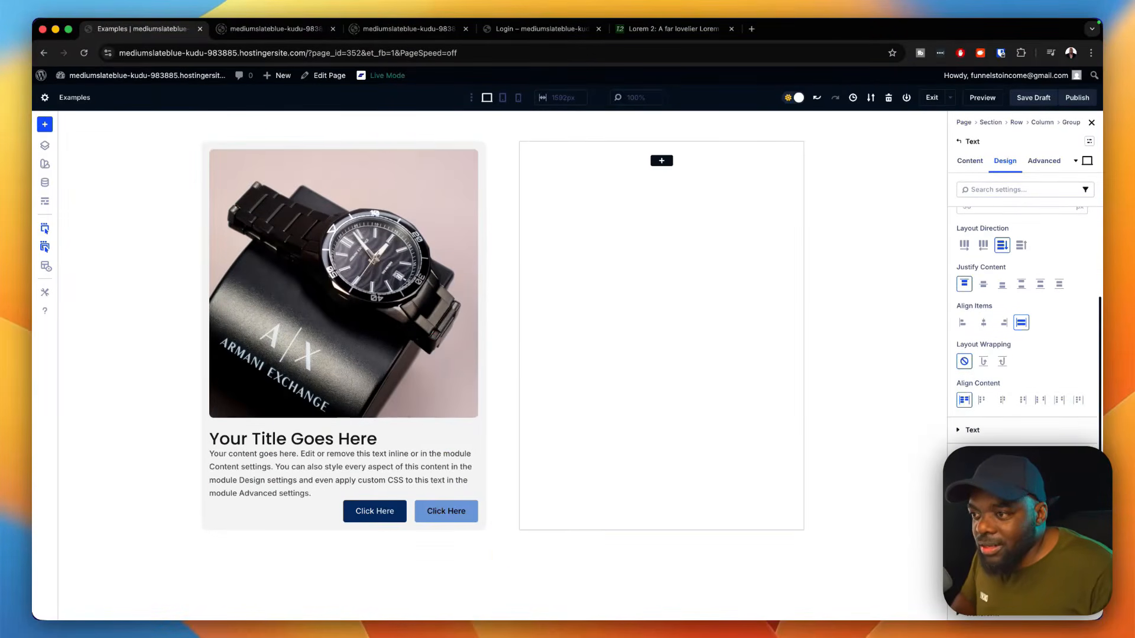
{"action": "left_click", "coordinate": [1083, 509]}
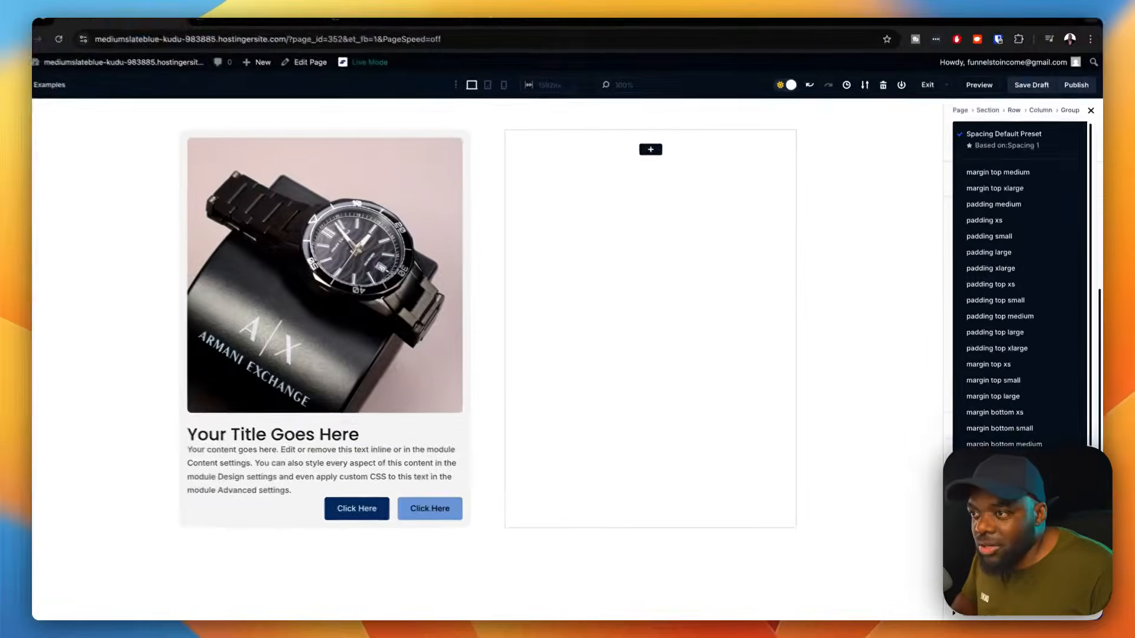
{"action": "left_click", "coordinate": [993, 380]}
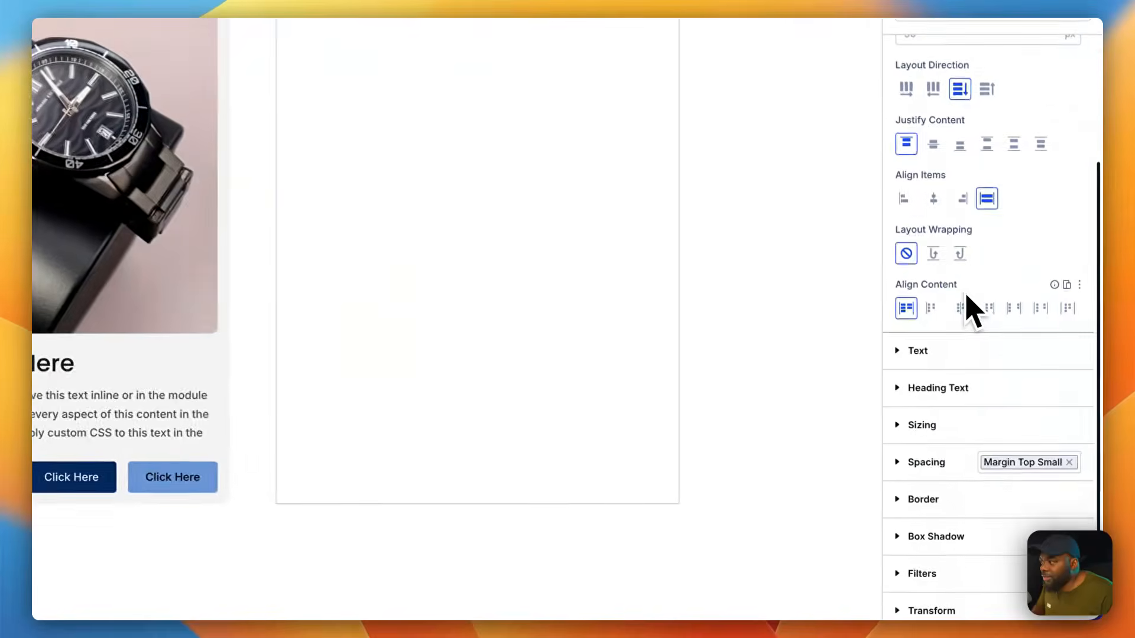
Step: Apply the "margin top small" spacing preset to the group holding the two buttons
{"action": "left_click", "coordinate": [355, 471]}
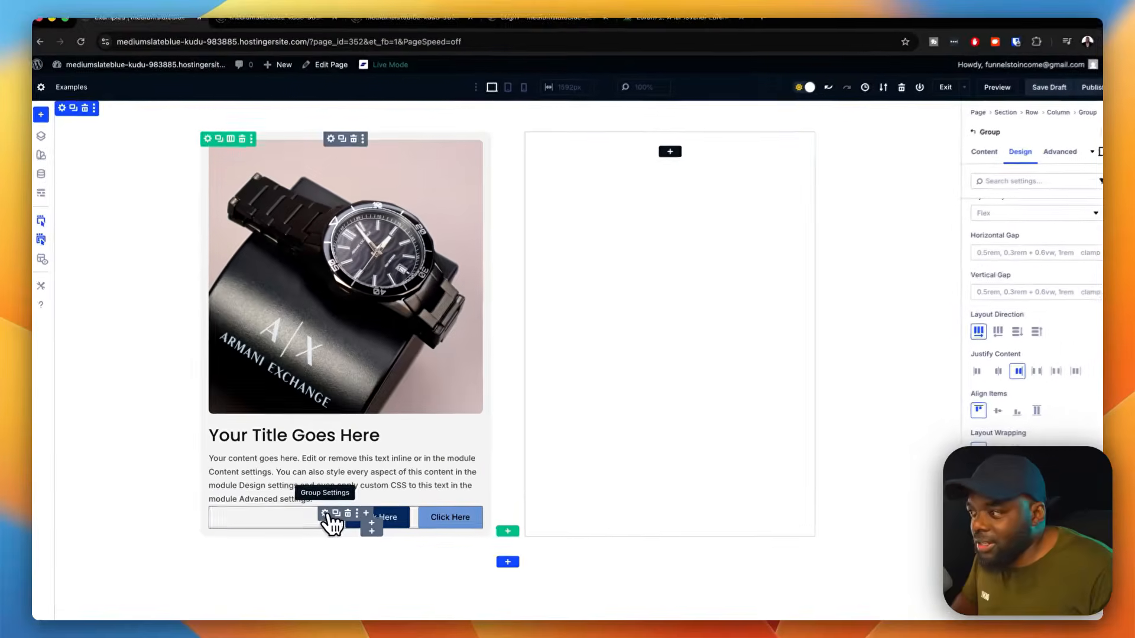
{"action": "scroll", "coordinate": [1022, 213], "scroll_direction": "down", "scroll_amount": 3}
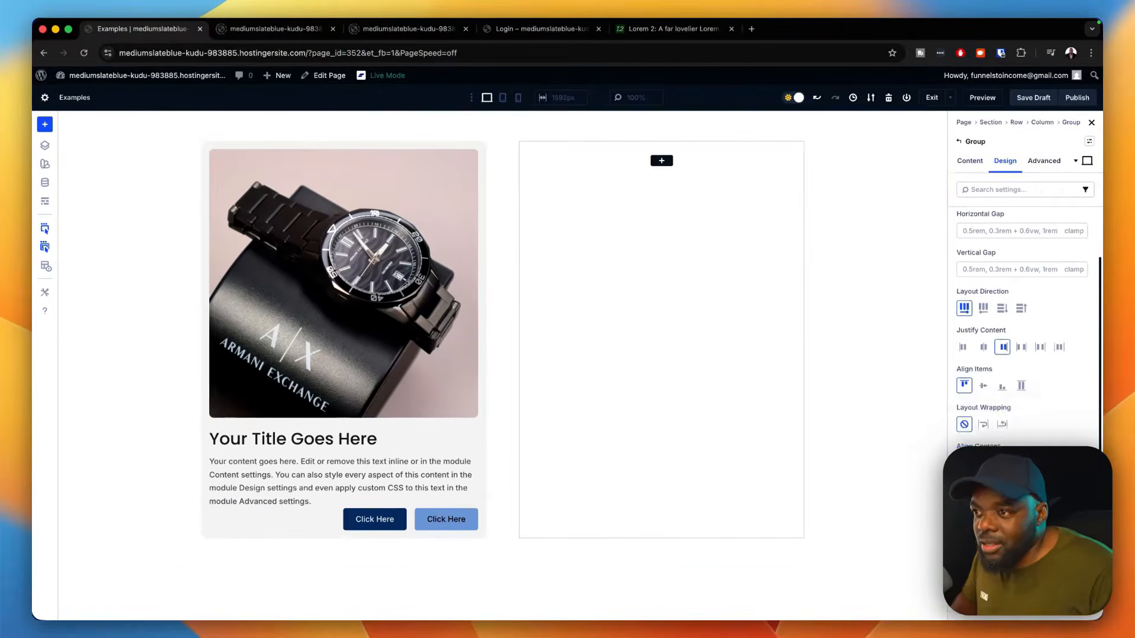
{"action": "left_click", "coordinate": [1080, 519]}
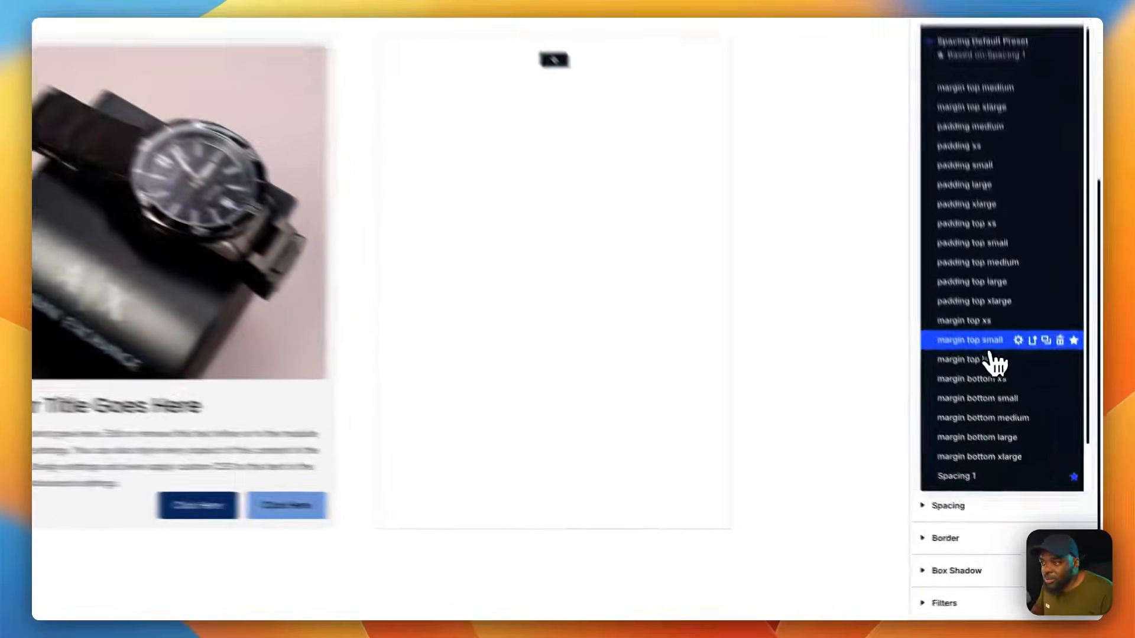
{"action": "left_click", "coordinate": [976, 288]}
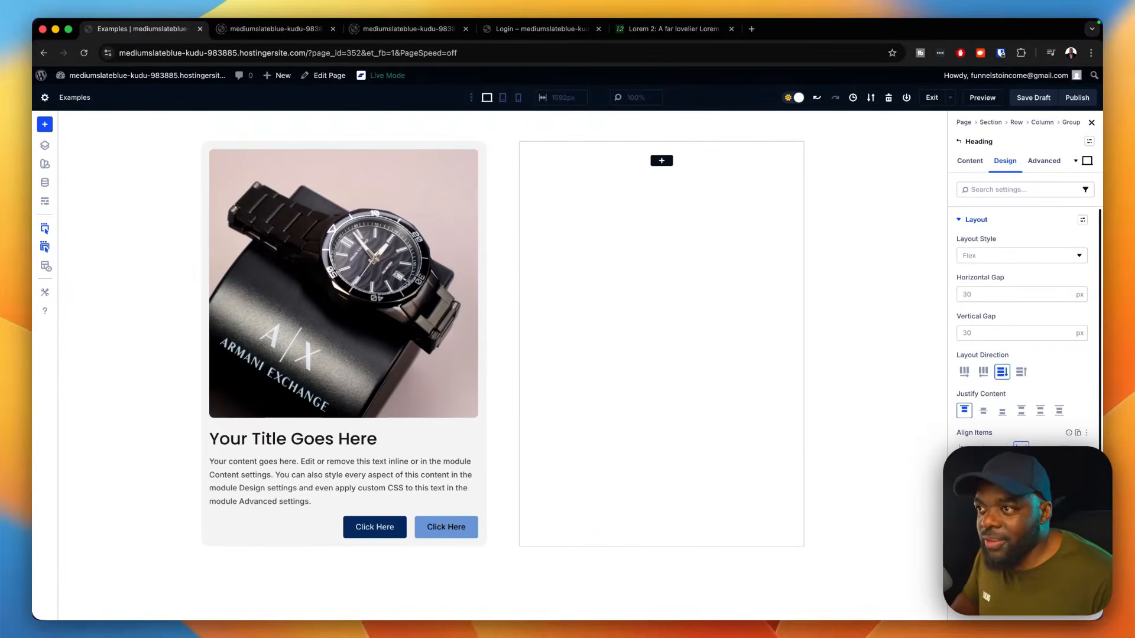
Step: Set the card heading's level to H3 and apply the "h3" heading text preset to it
{"action": "scroll", "coordinate": [1012, 412], "scroll_direction": "down", "scroll_amount": 2}
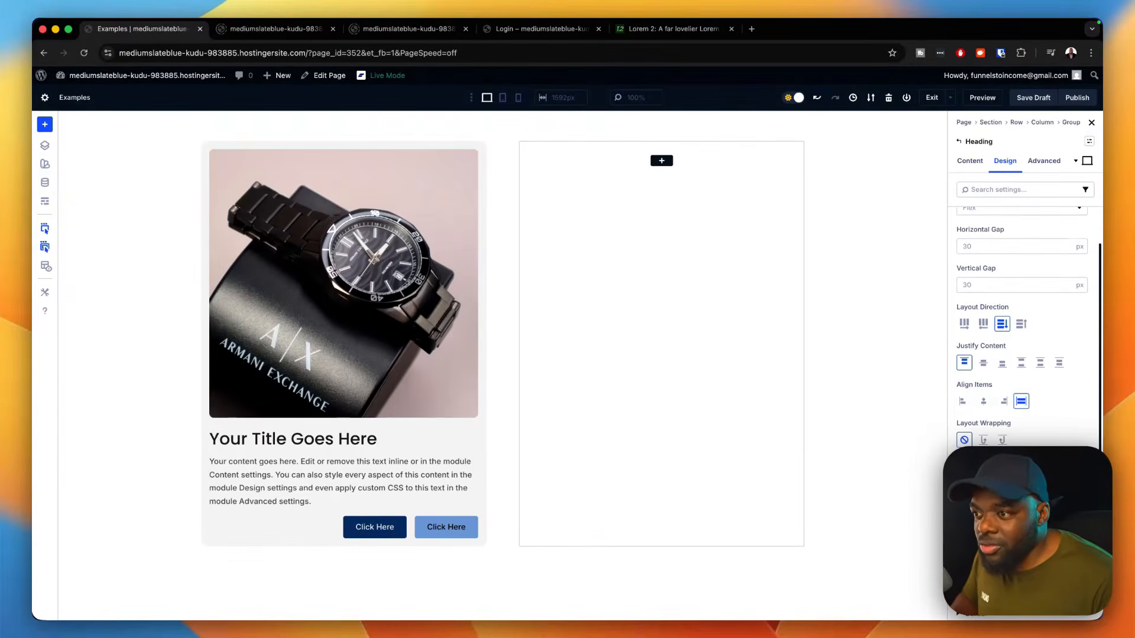
{"action": "scroll", "coordinate": [1012, 535], "scroll_direction": "down", "scroll_amount": 10}
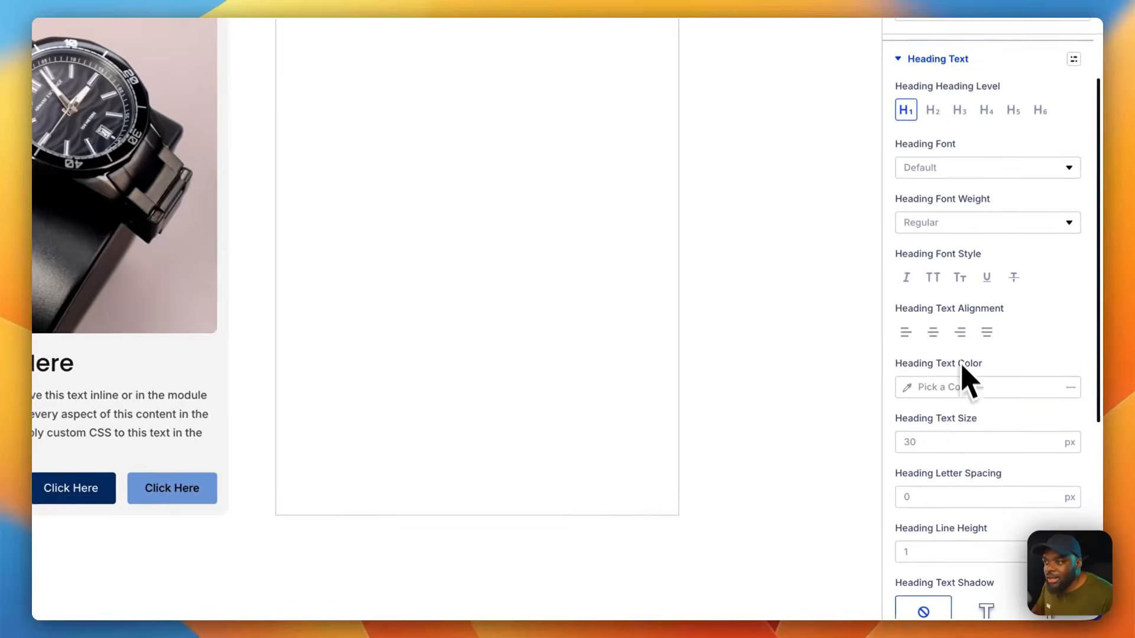
{"action": "left_click", "coordinate": [960, 112]}
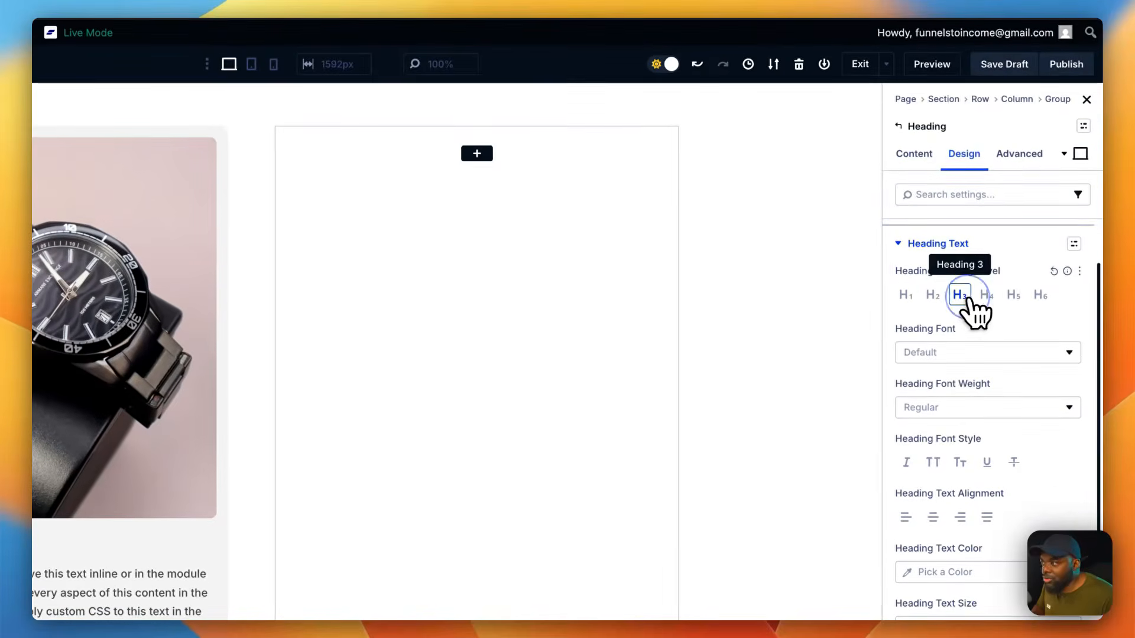
{"action": "left_click", "coordinate": [1075, 244]}
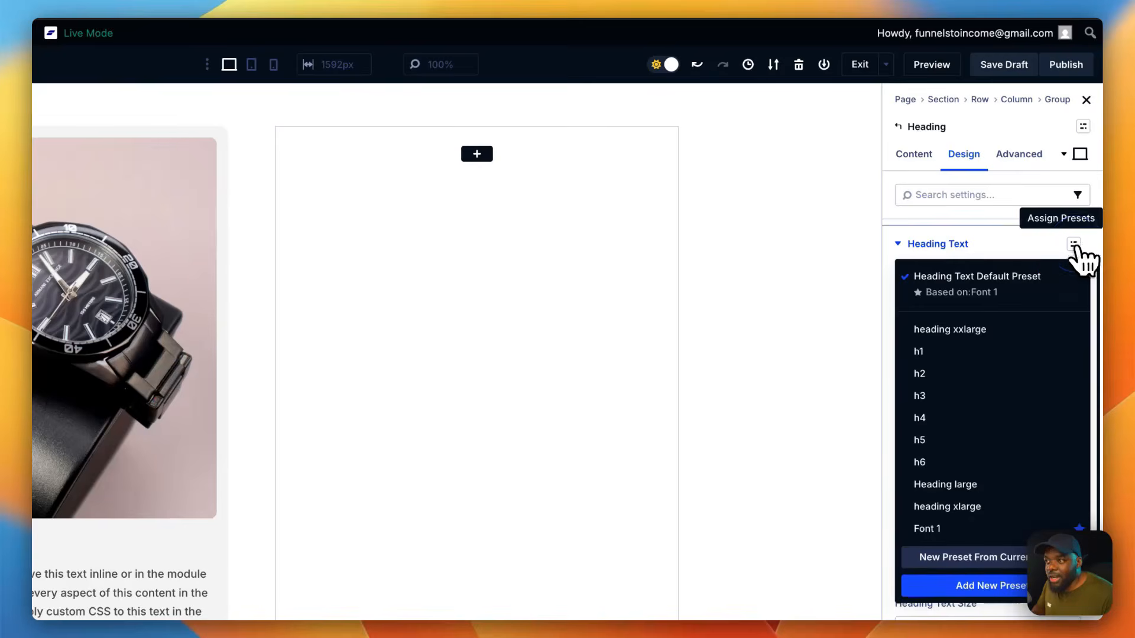
{"action": "left_click", "coordinate": [947, 396]}
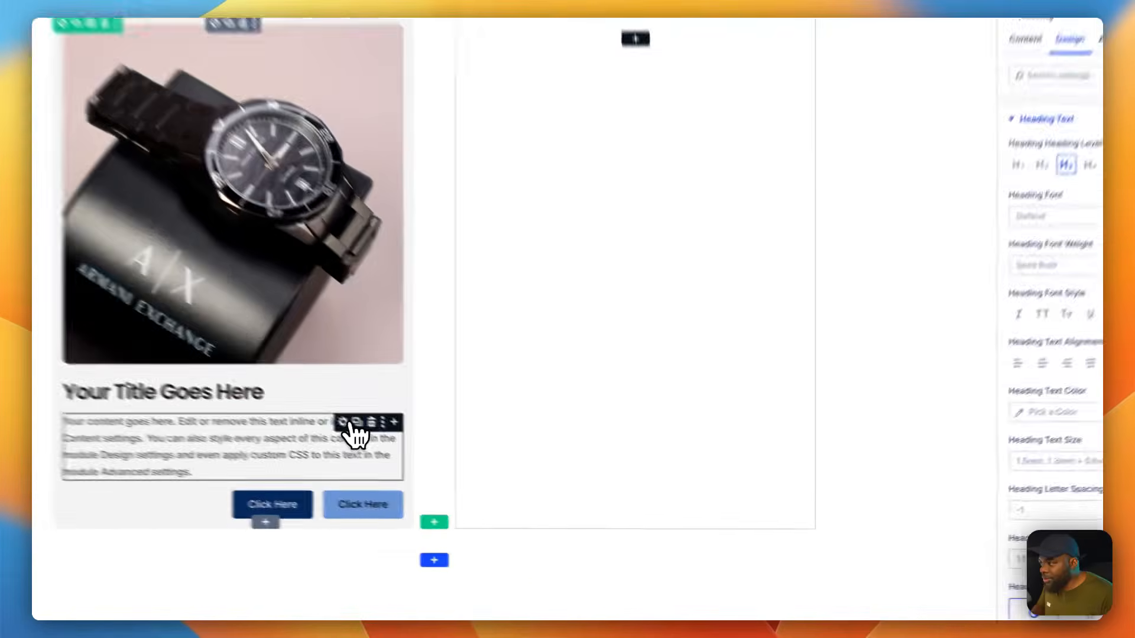
Step: Apply the "body text s" text preset to the card's body text module
{"action": "left_click", "coordinate": [429, 464]}
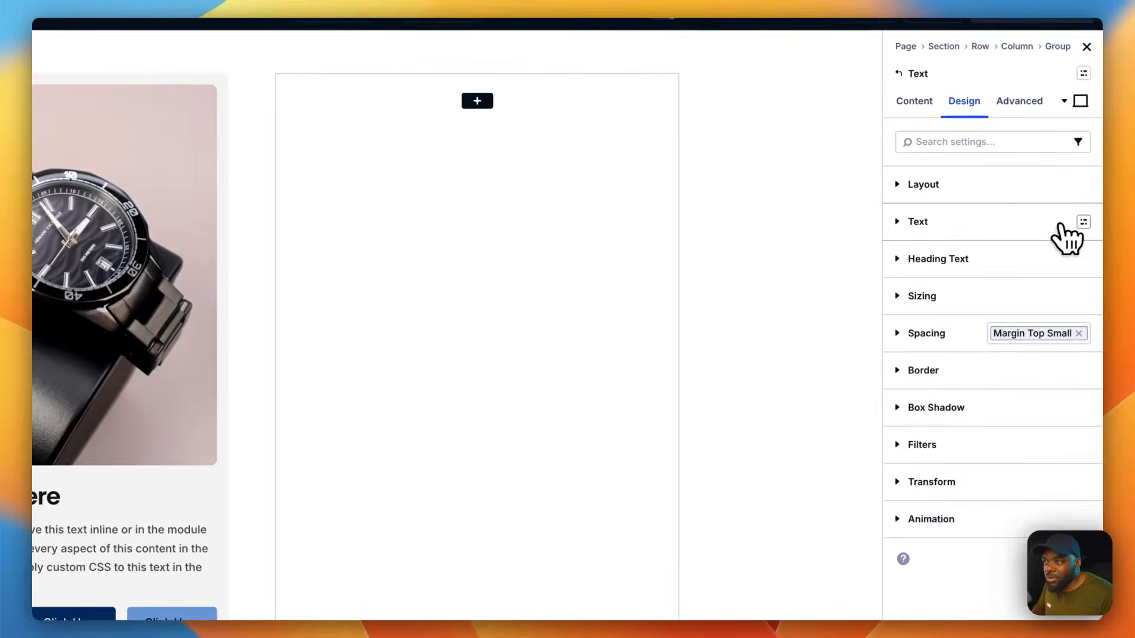
{"action": "left_click", "coordinate": [1083, 223]}
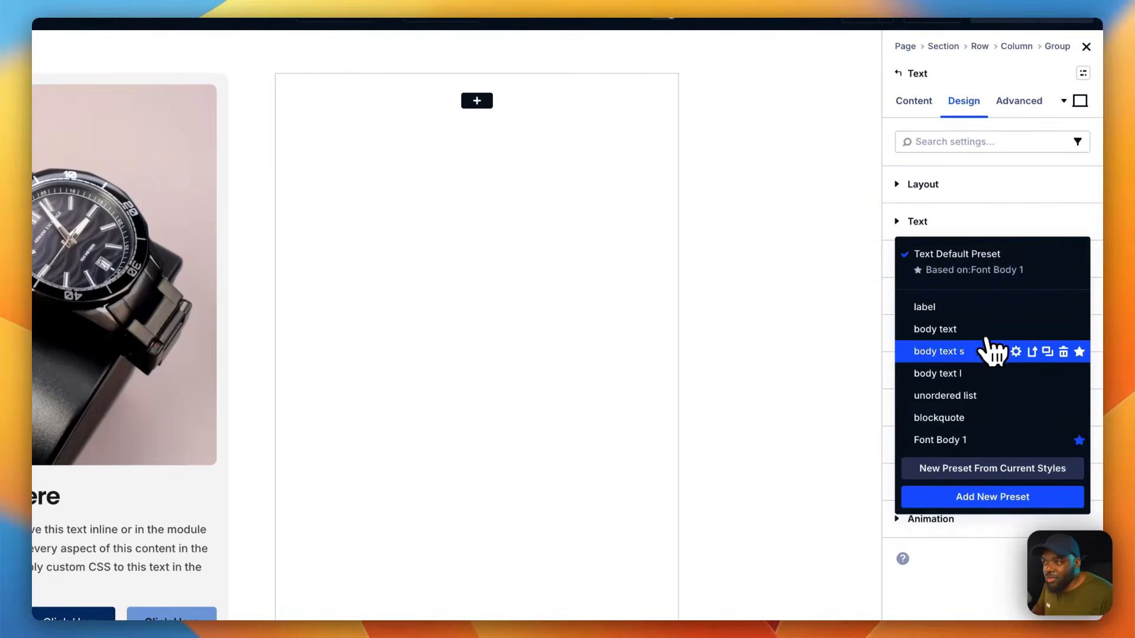
{"action": "left_click", "coordinate": [938, 352]}
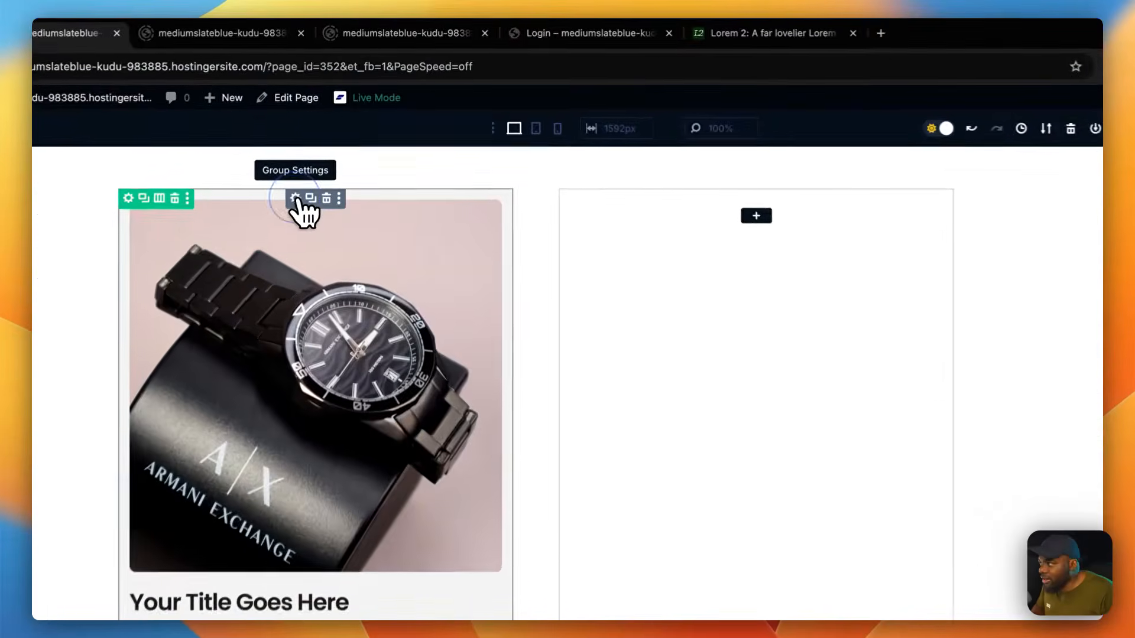
Step: Replace the spacing preset on the outer card group with "padding large"
{"action": "left_click", "coordinate": [329, 167]}
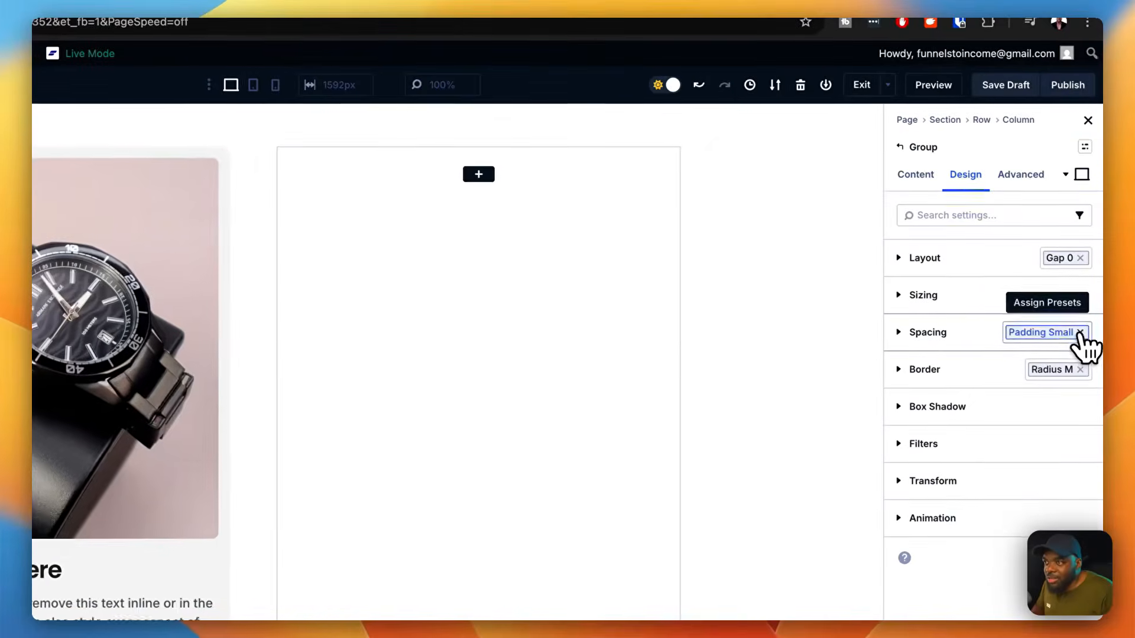
{"action": "left_click", "coordinate": [1095, 335]}
{"action": "left_click", "coordinate": [1099, 335]}
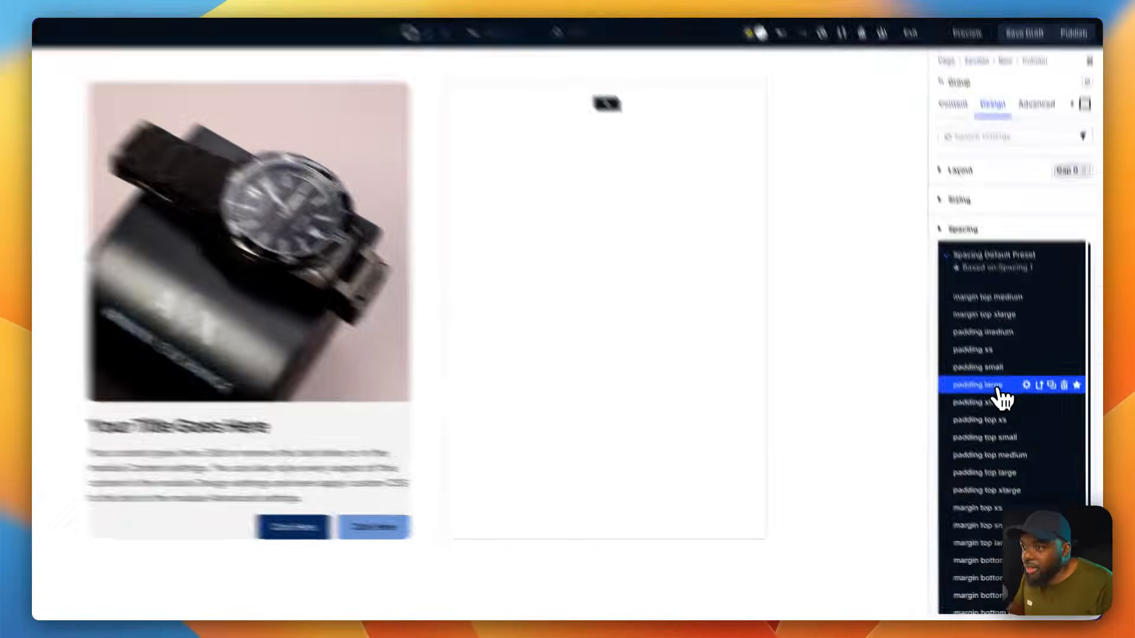
{"action": "left_click", "coordinate": [1008, 412]}
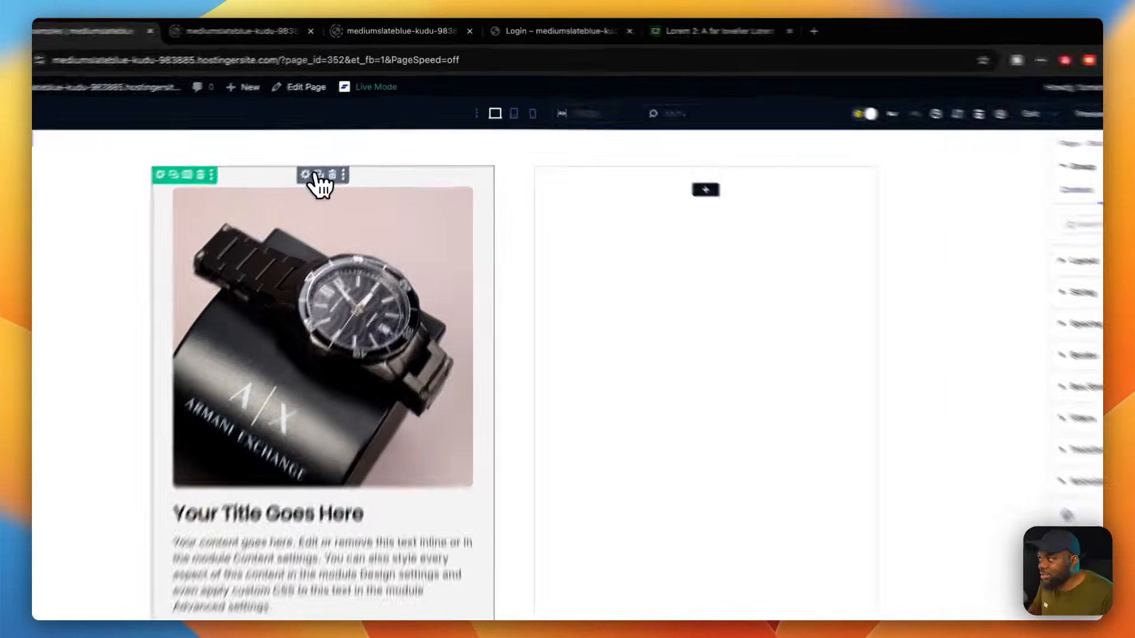
Step: Set the card group's background in the hover state to the global color Pri 100
{"action": "left_click", "coordinate": [1081, 220]}
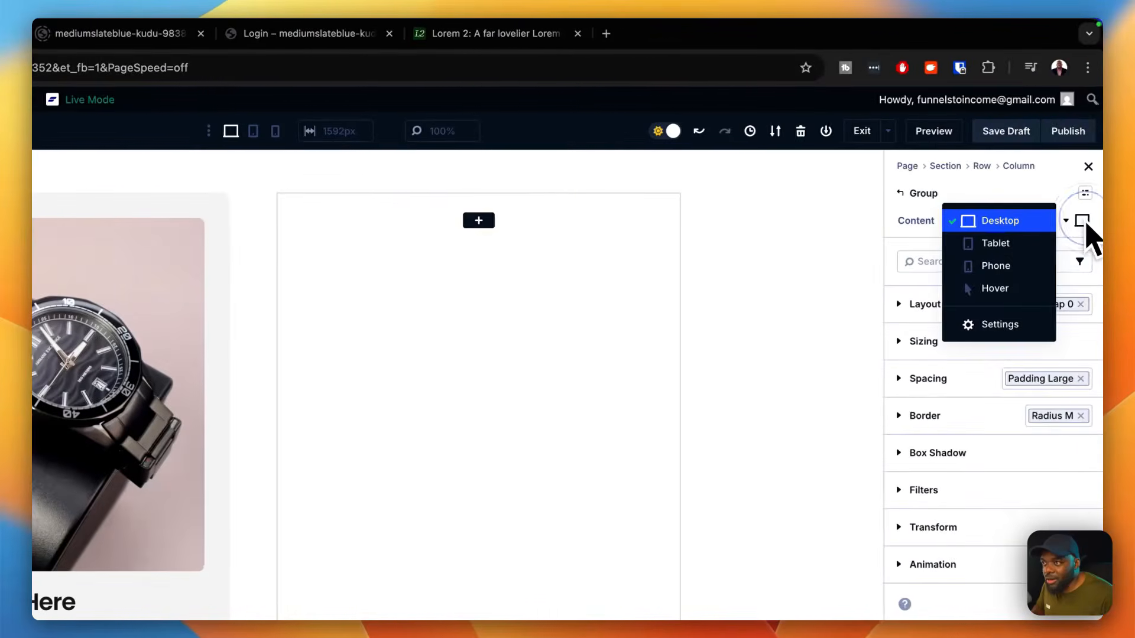
{"action": "left_click", "coordinate": [1040, 288]}
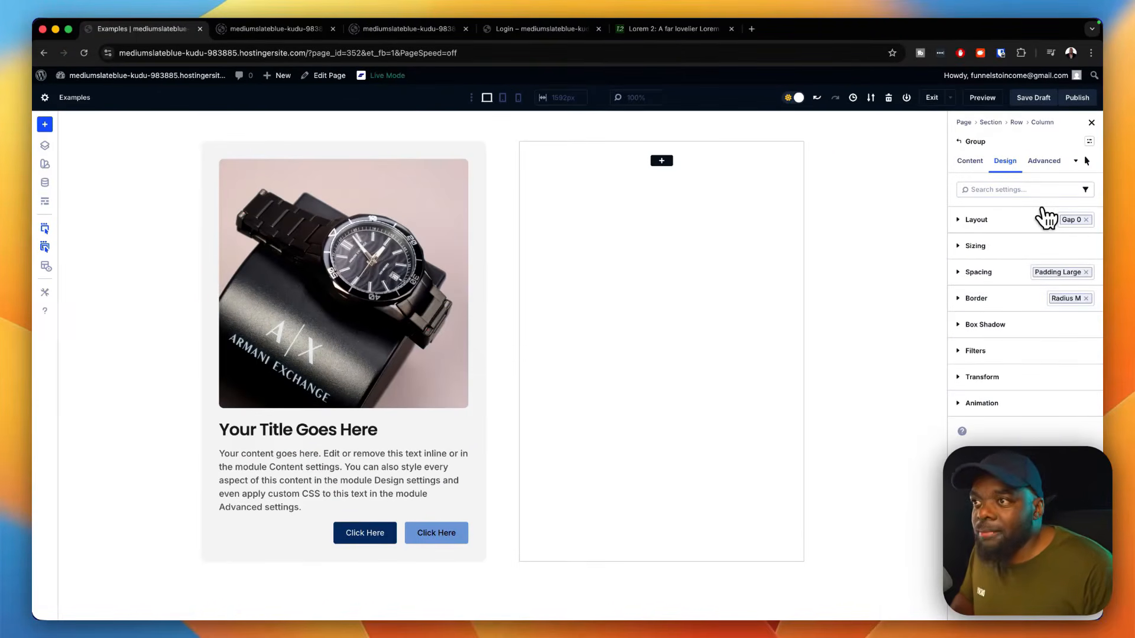
{"action": "left_click", "coordinate": [972, 163]}
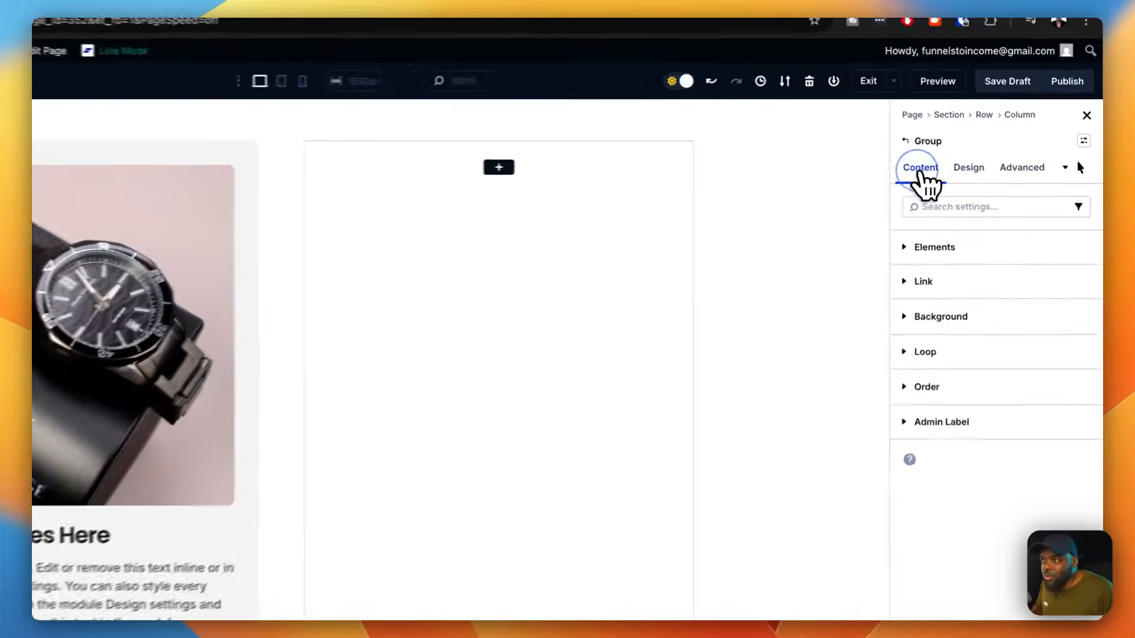
{"action": "left_click", "coordinate": [986, 331]}
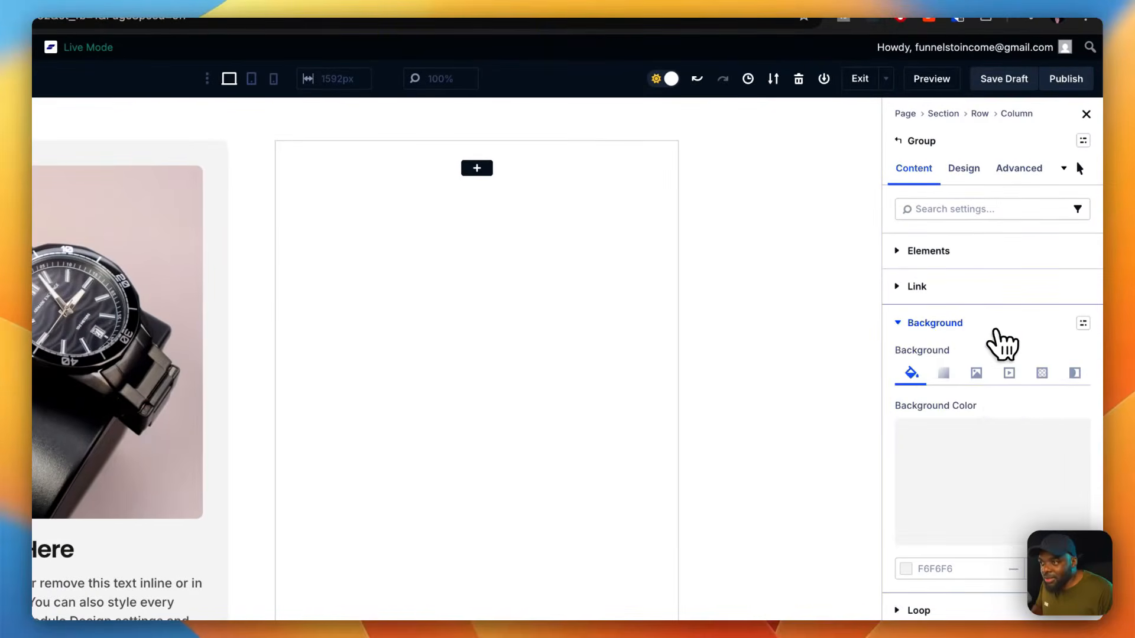
{"action": "left_click", "coordinate": [991, 439]}
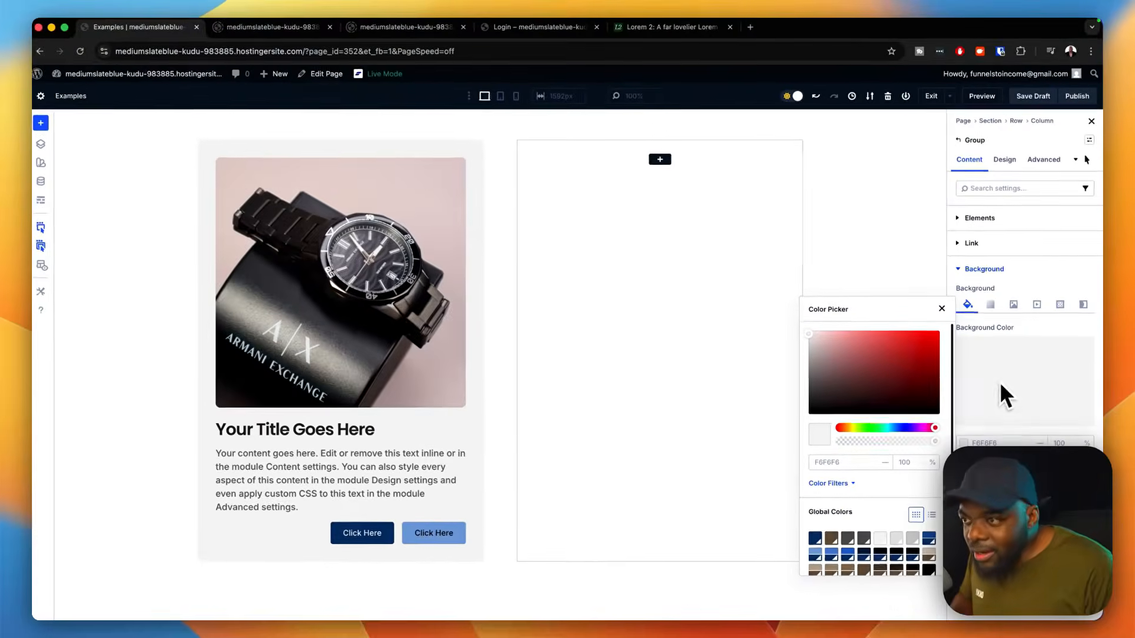
{"action": "scroll", "coordinate": [811, 529], "scroll_direction": "down", "scroll_amount": 2}
{"action": "scroll", "coordinate": [873, 532], "scroll_direction": "down", "scroll_amount": 2}
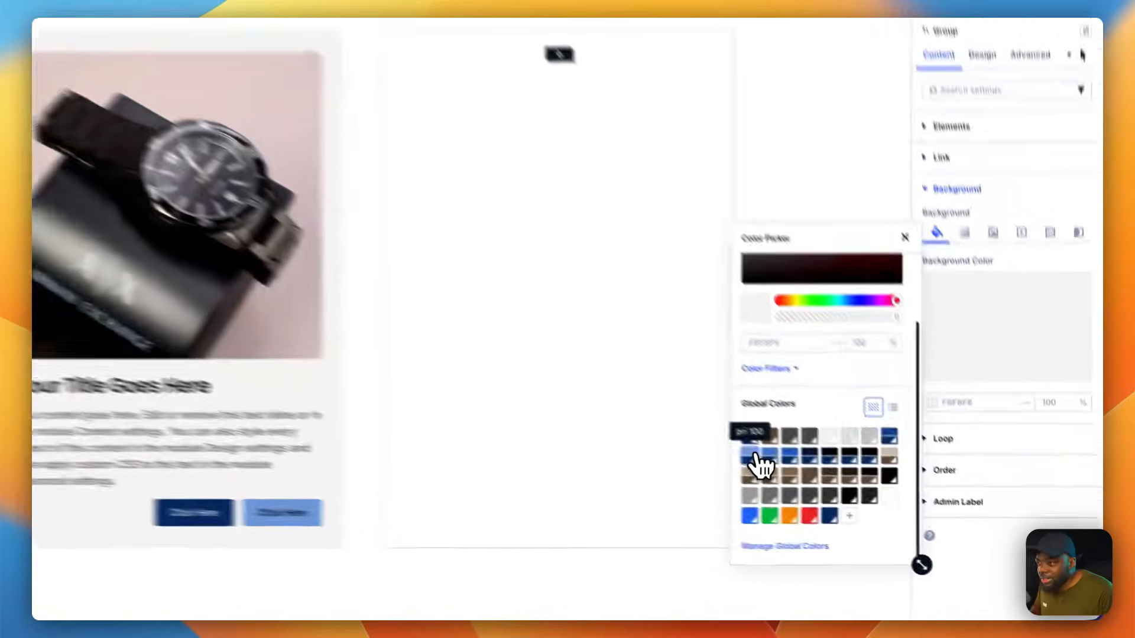
{"action": "left_click", "coordinate": [817, 487]}
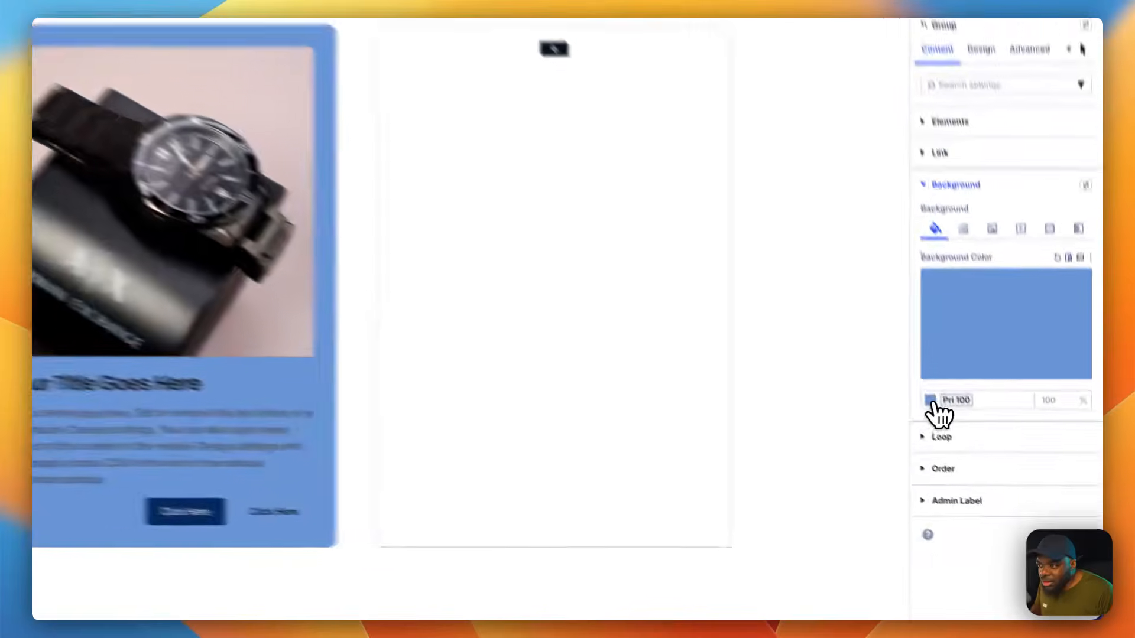
Step: Lighten the card group's Pri 100 hover background with a color filter, setting Lightness to 16%
{"action": "left_click", "coordinate": [964, 443]}
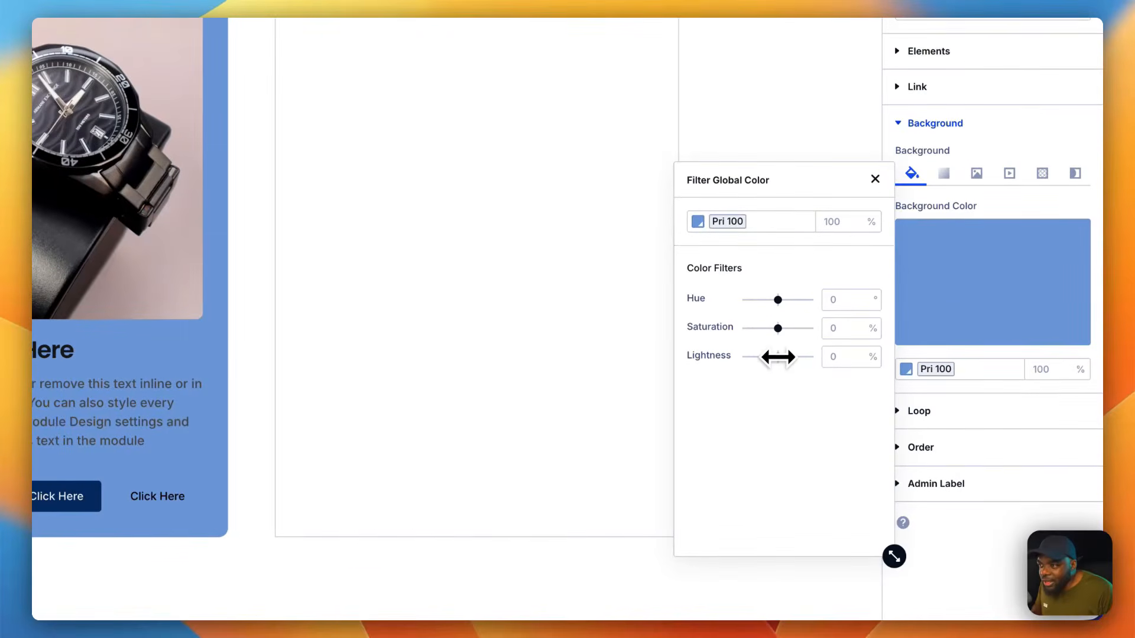
{"action": "left_click_drag", "start_coordinate": [779, 357], "coordinate": [786, 357]}
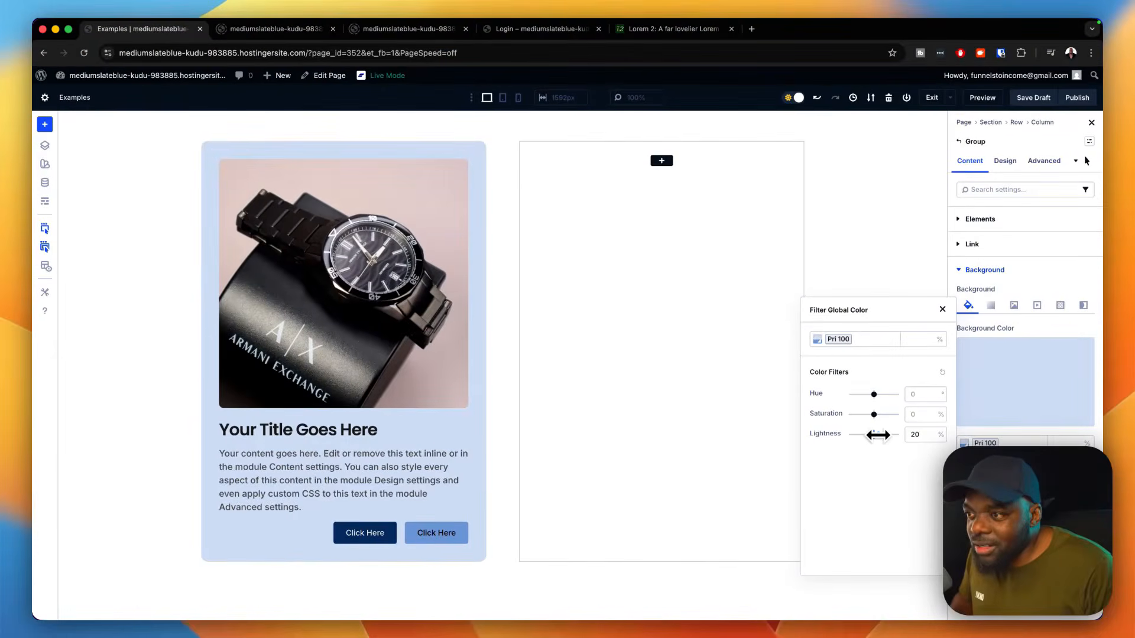
{"action": "mouse_move", "coordinate": [877, 435]}
{"action": "left_mouse_down"}
{"action": "mouse_move", "coordinate": [852, 436]}
{"action": "mouse_move", "coordinate": [876, 438]}
{"action": "left_mouse_up"}
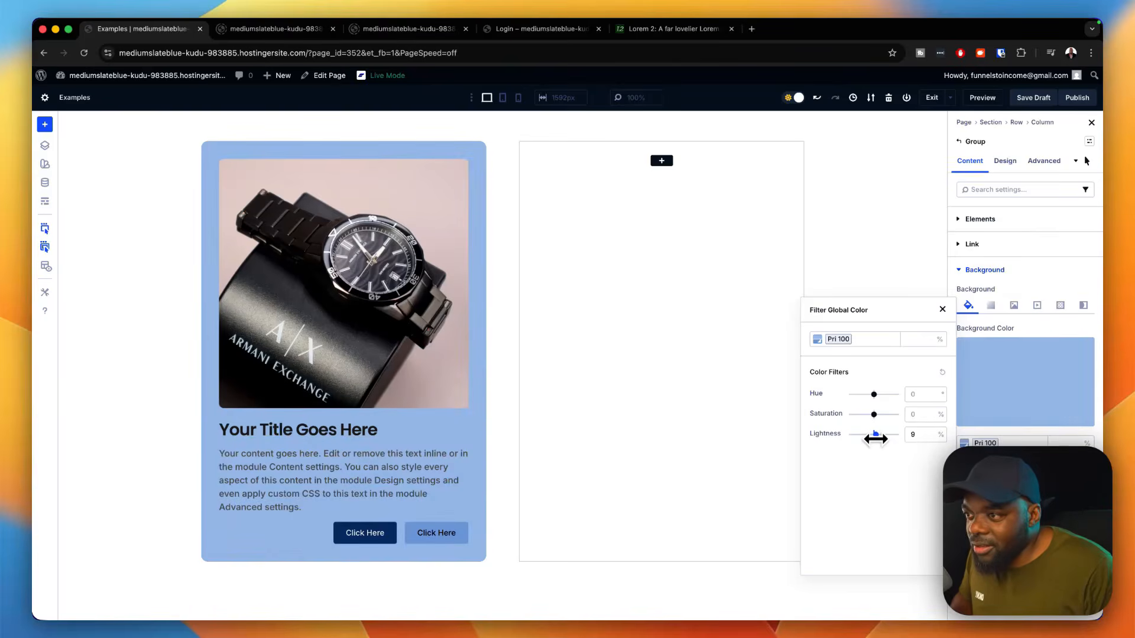
{"action": "left_click_drag", "start_coordinate": [876, 438], "coordinate": [877, 439]}
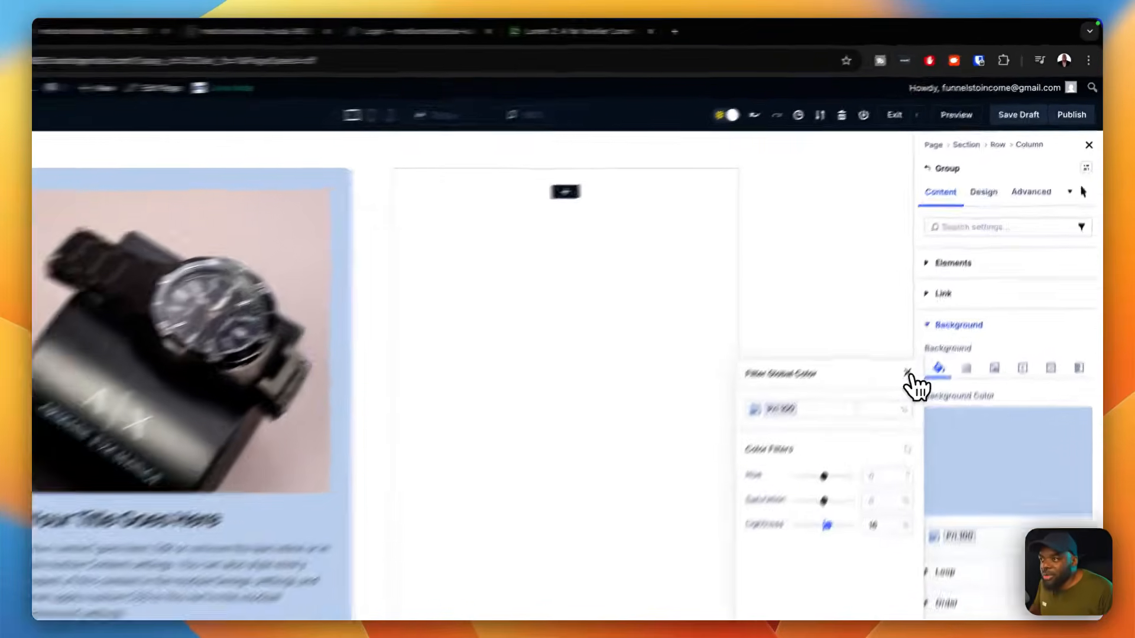
{"action": "left_click", "coordinate": [945, 300]}
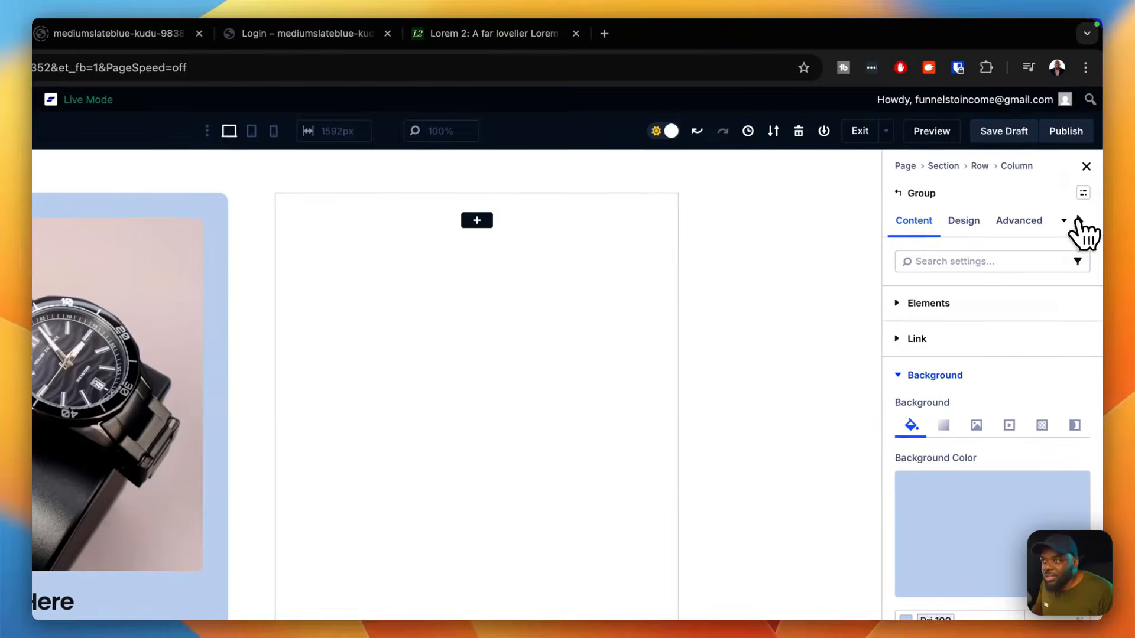
Step: Return the card group's settings to the Desktop state and open a preview of the page
{"action": "left_click", "coordinate": [1077, 220]}
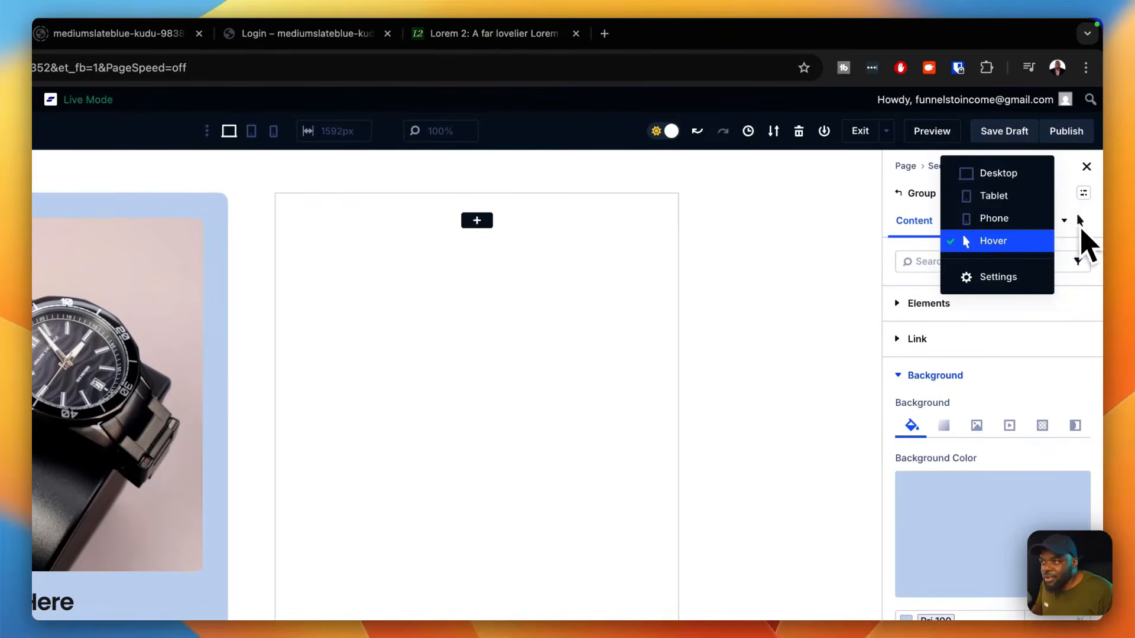
{"action": "left_click", "coordinate": [1012, 176]}
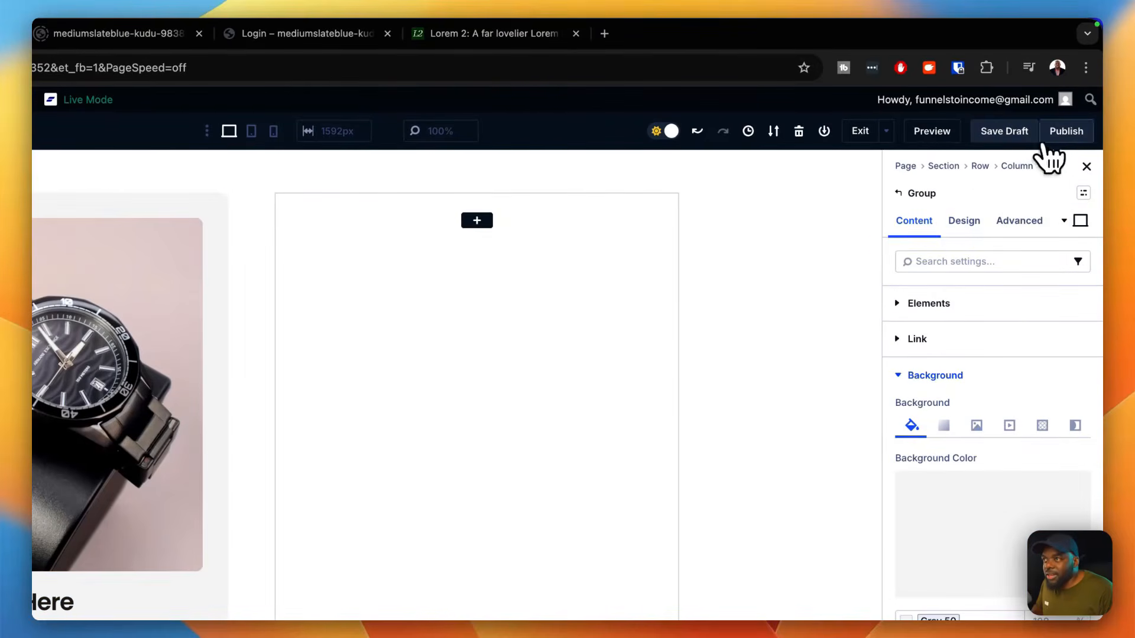
{"action": "left_click", "coordinate": [935, 134]}
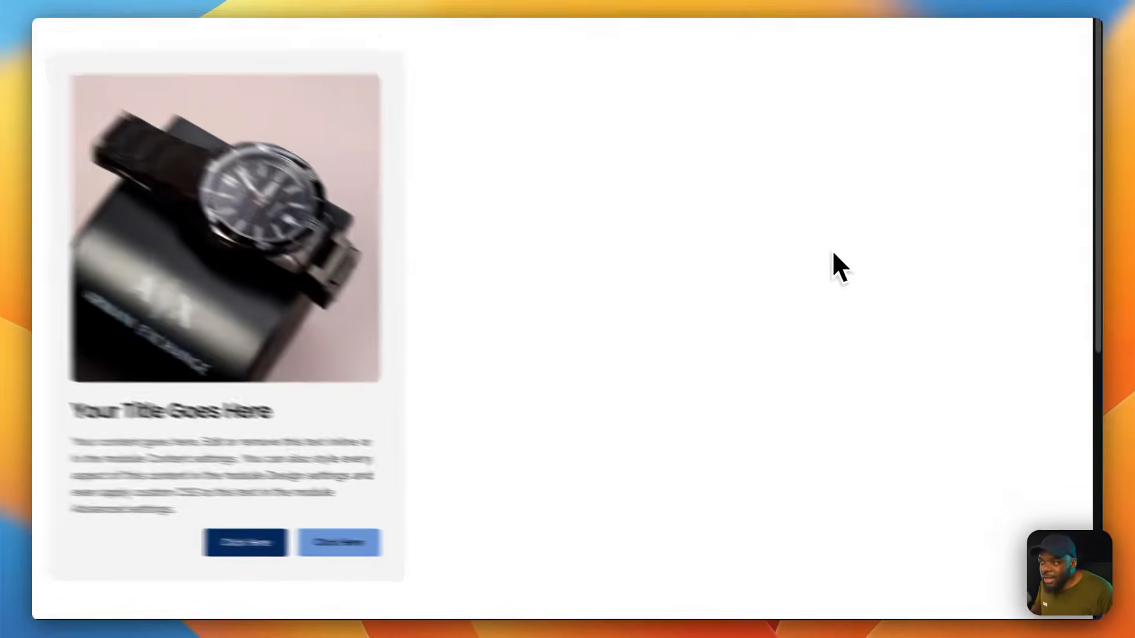
Step: Inspect the previewed page with the developer tools, narrowing it to phone width and widening it again to check the card's responsiveness
{"action": "right_click", "coordinate": [889, 308]}
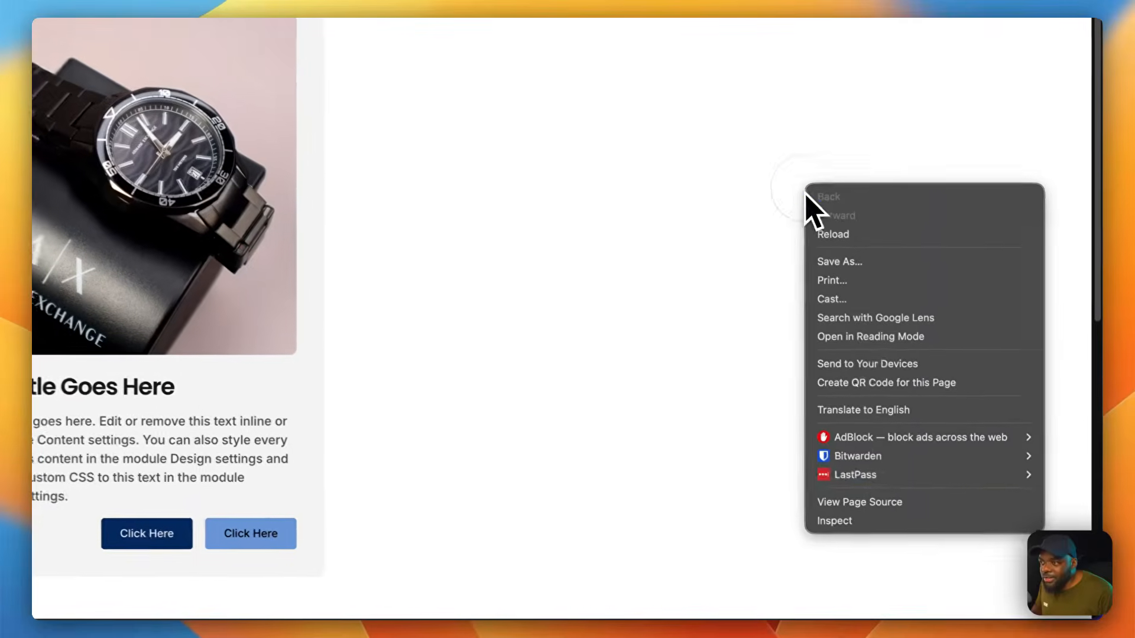
{"action": "left_click", "coordinate": [857, 520]}
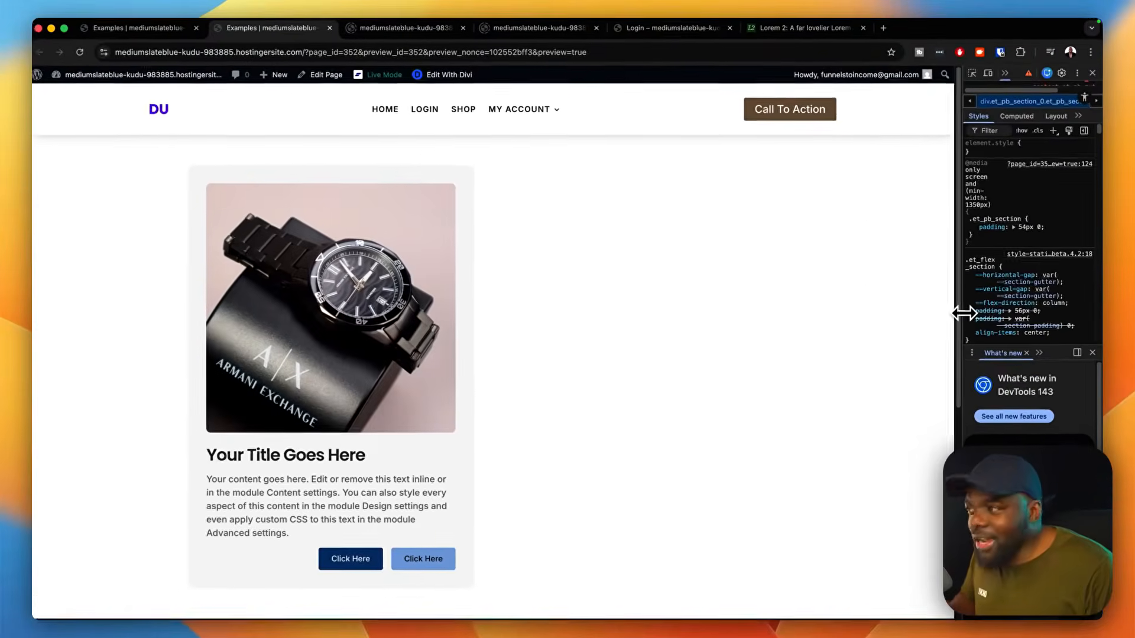
{"action": "left_click_drag", "start_coordinate": [909, 319], "coordinate": [644, 324]}
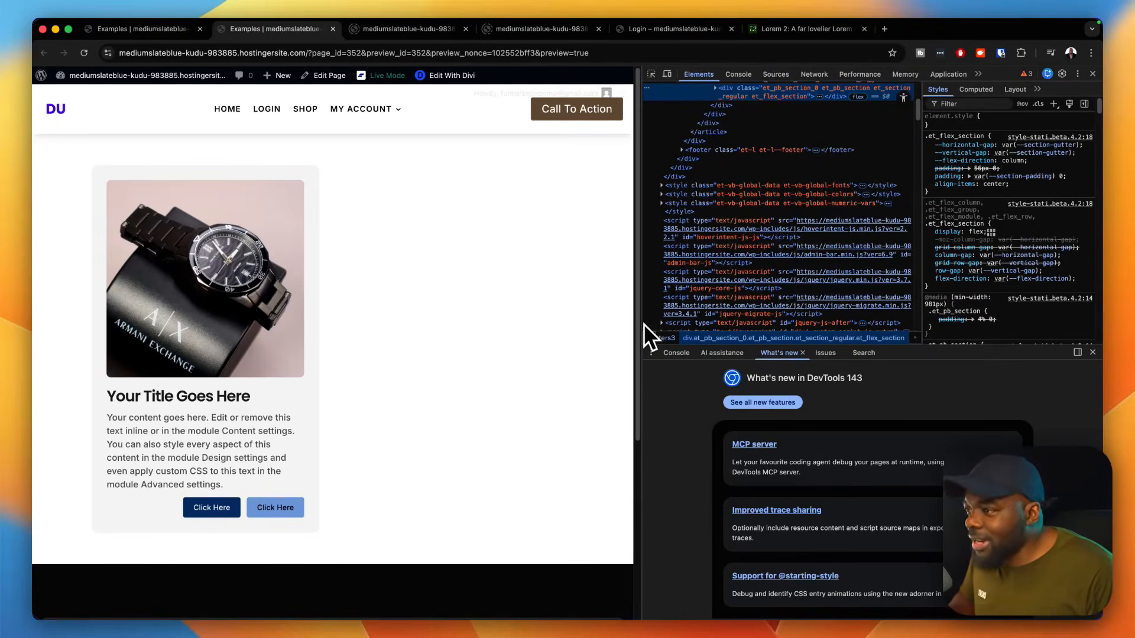
{"action": "left_click_drag", "start_coordinate": [644, 324], "coordinate": [304, 396]}
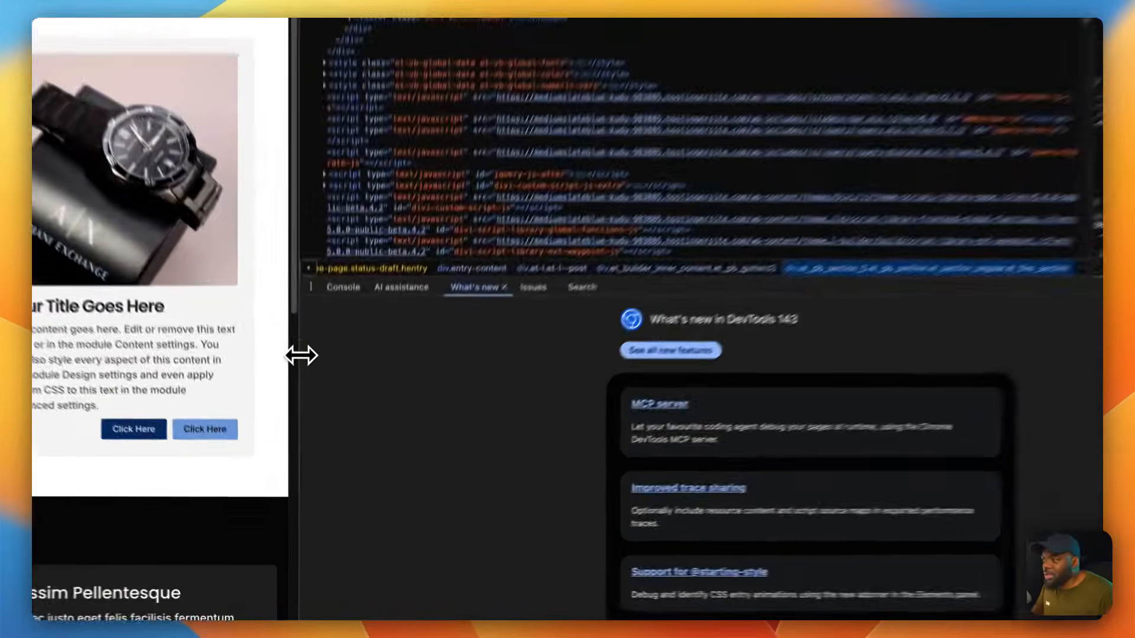
{"action": "left_click_drag", "start_coordinate": [300, 404], "coordinate": [881, 409]}
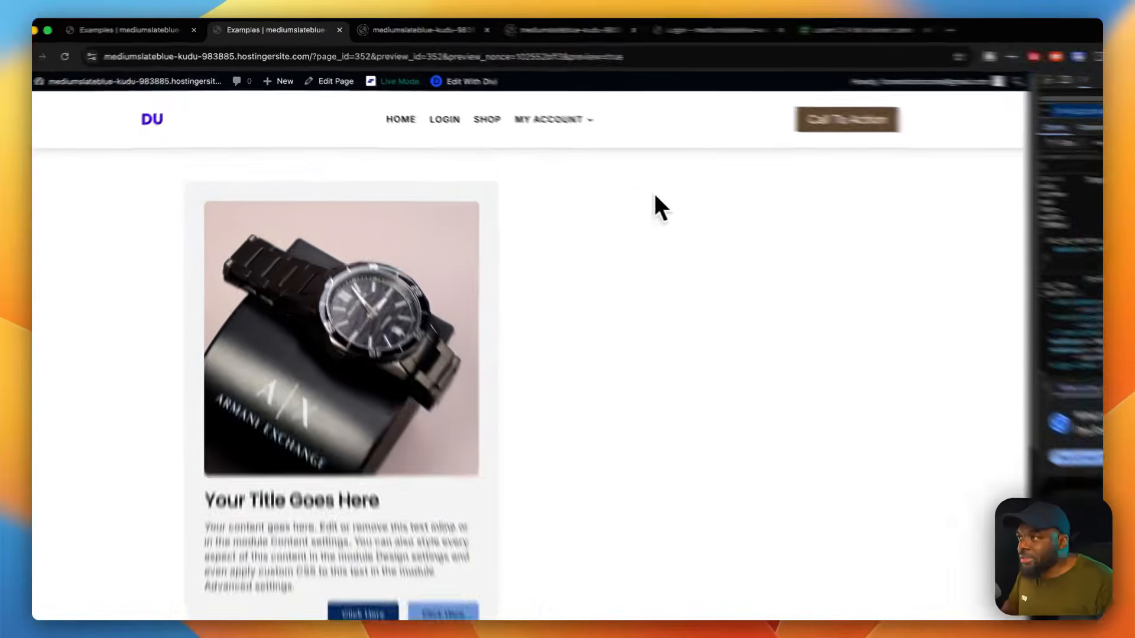
{"action": "left_click", "coordinate": [708, 215]}
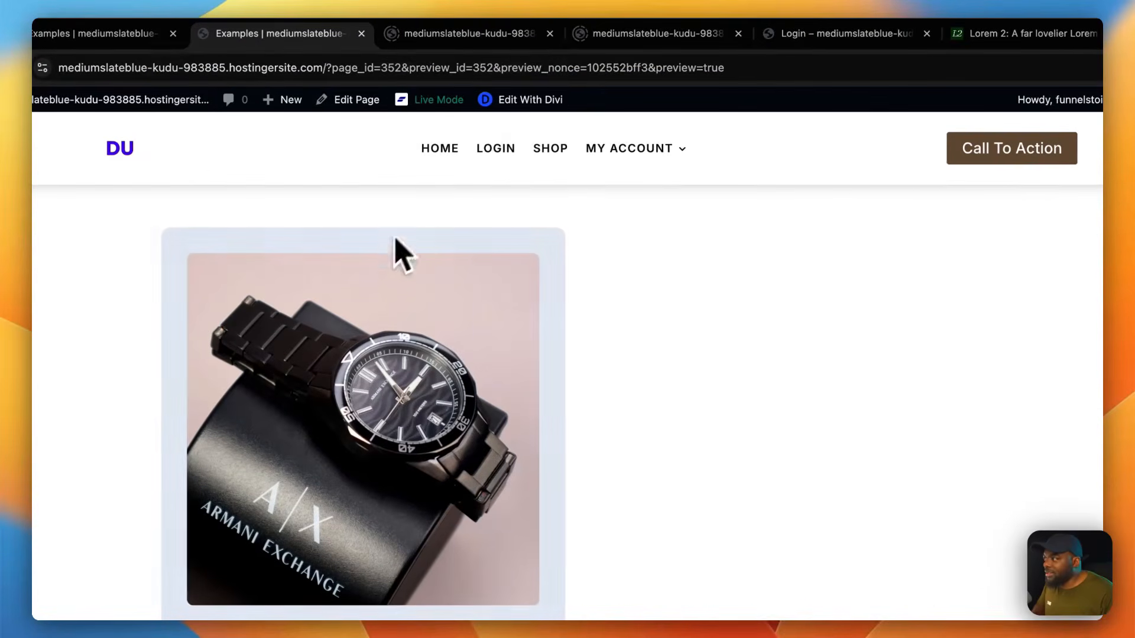
Step: Return to the page builder and start saving the card group to the library with the module name "card a"
{"action": "left_click", "coordinate": [148, 36]}
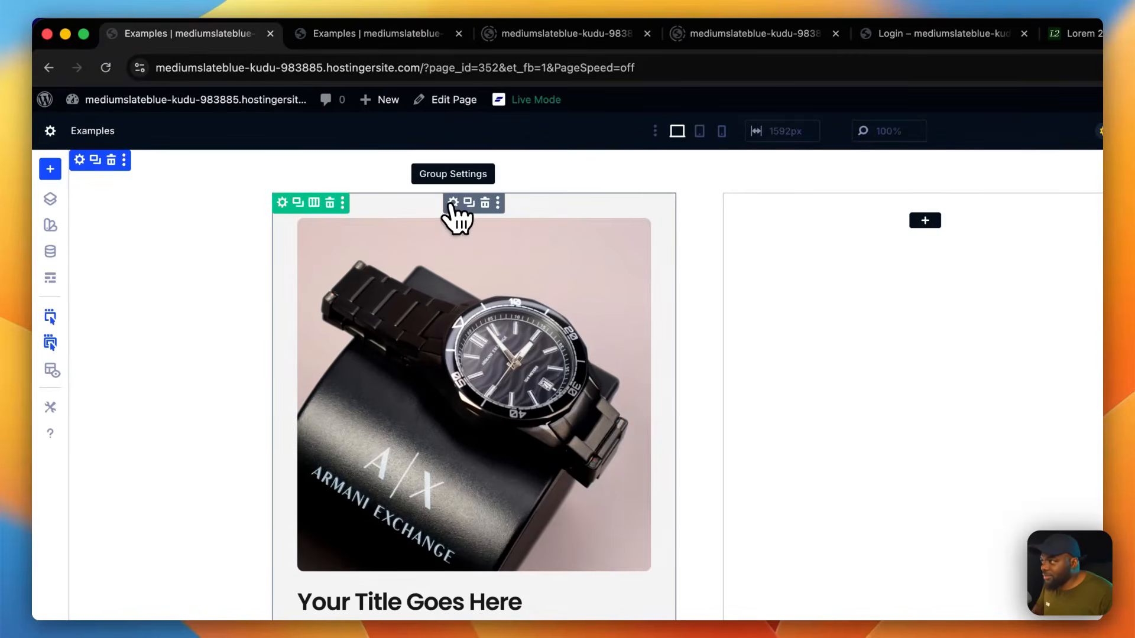
{"action": "left_click", "coordinate": [498, 204]}
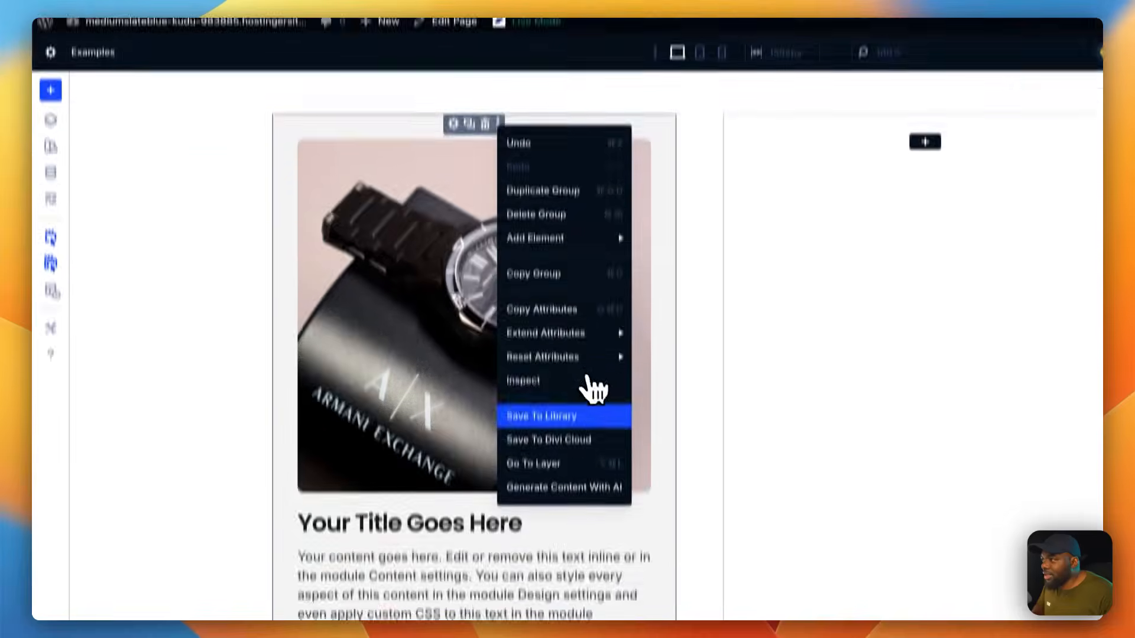
{"action": "left_click", "coordinate": [585, 388]}
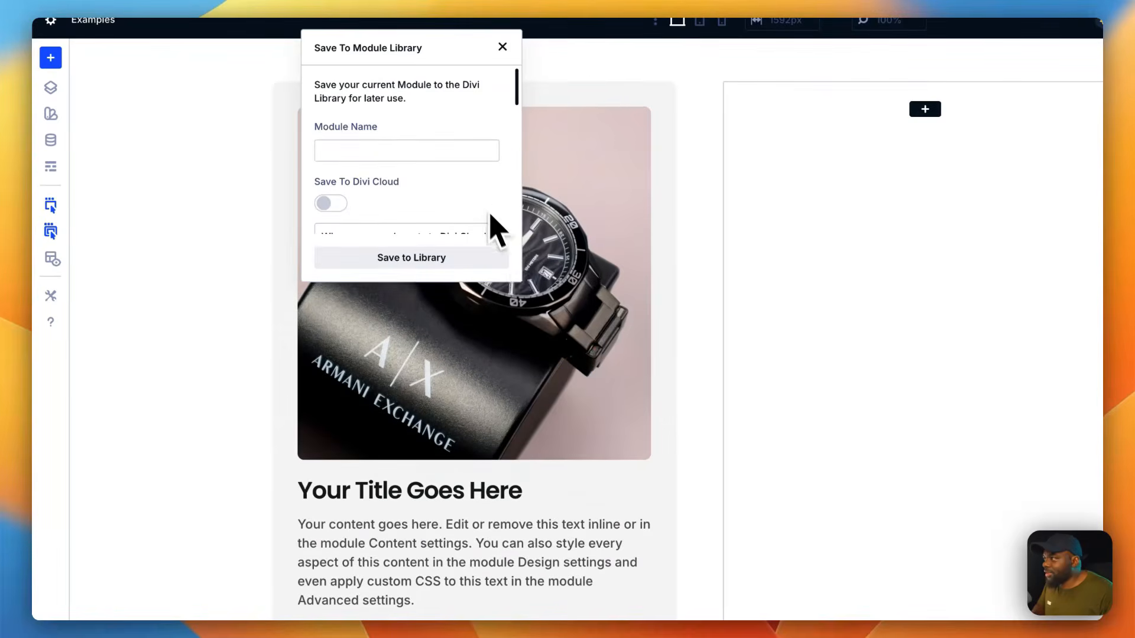
{"action": "left_click_drag", "start_coordinate": [524, 277], "coordinate": [804, 617]}
{"action": "left_click", "coordinate": [452, 138]}
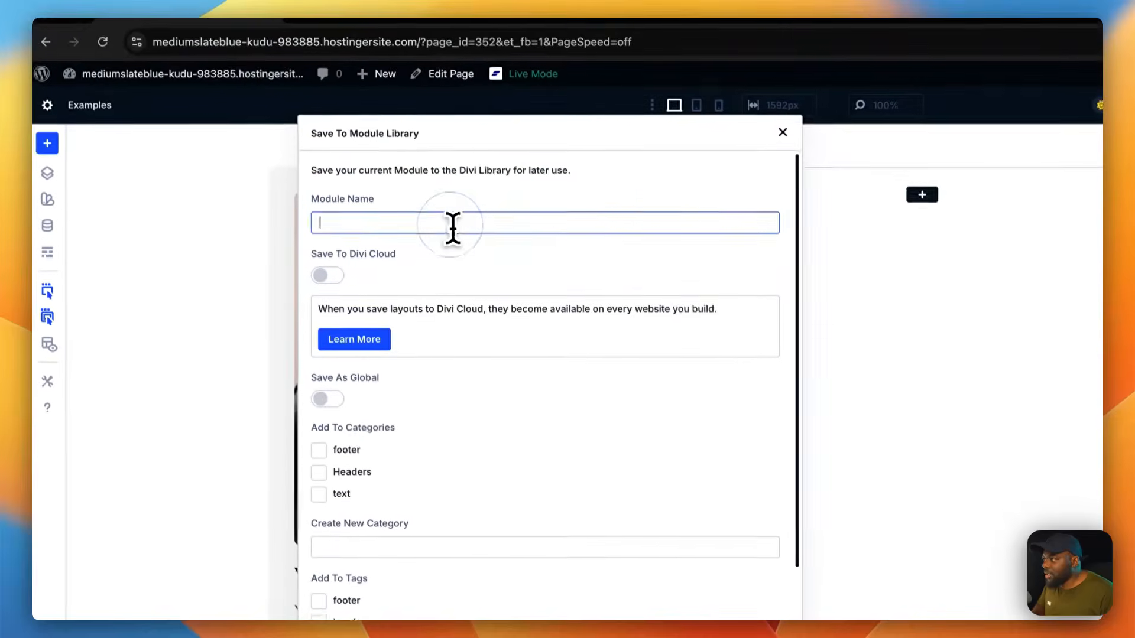
{"action": "type", "text": "card"}
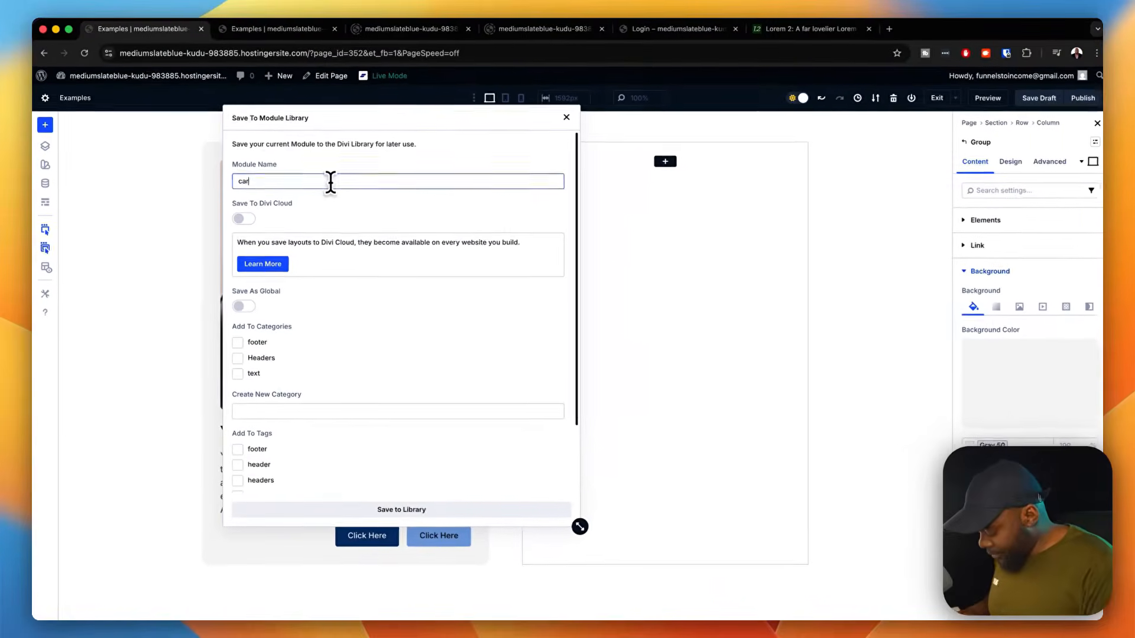
{"action": "type", "text": " a"}
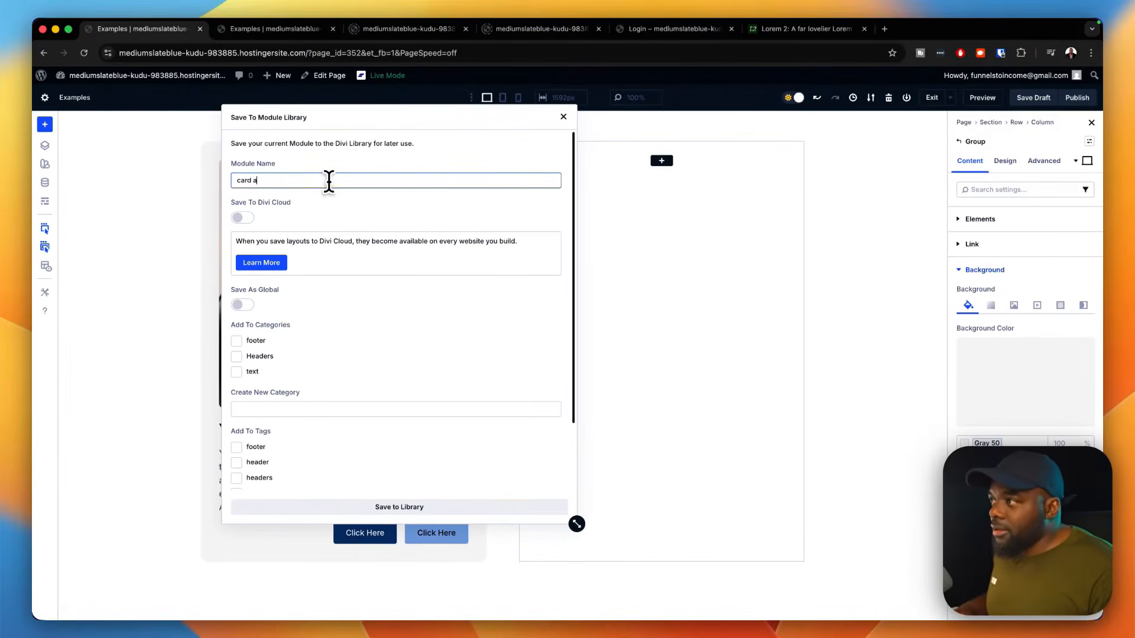
Step: Create the new category "cards" and the new tag "card" for the module and save it to the library
{"action": "left_click", "coordinate": [324, 409]}
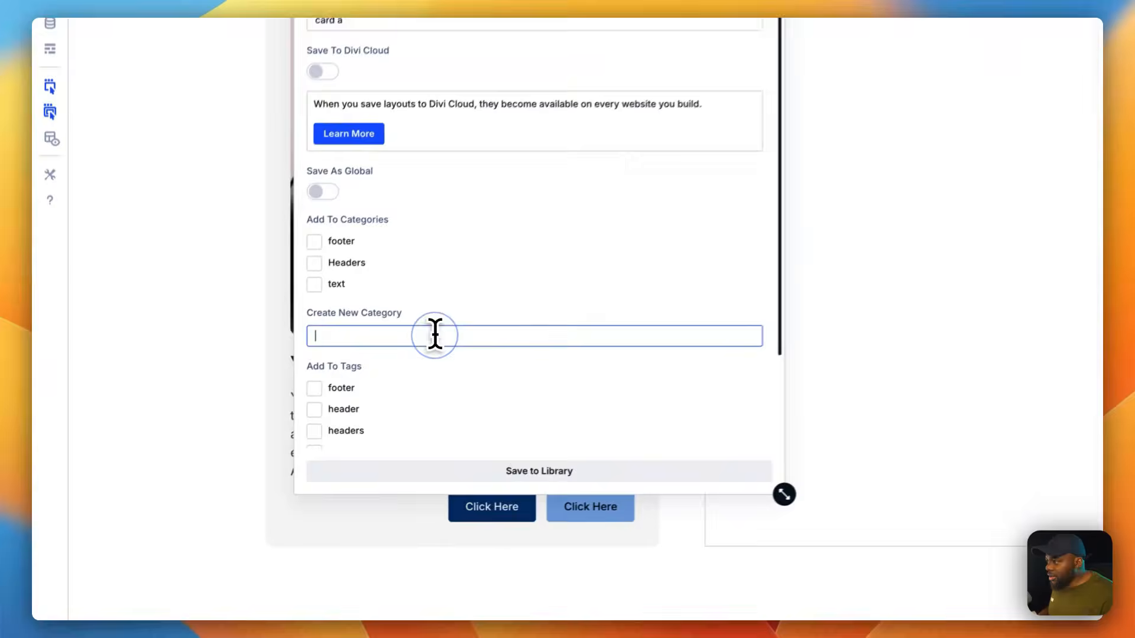
{"action": "type", "text": "cards"}
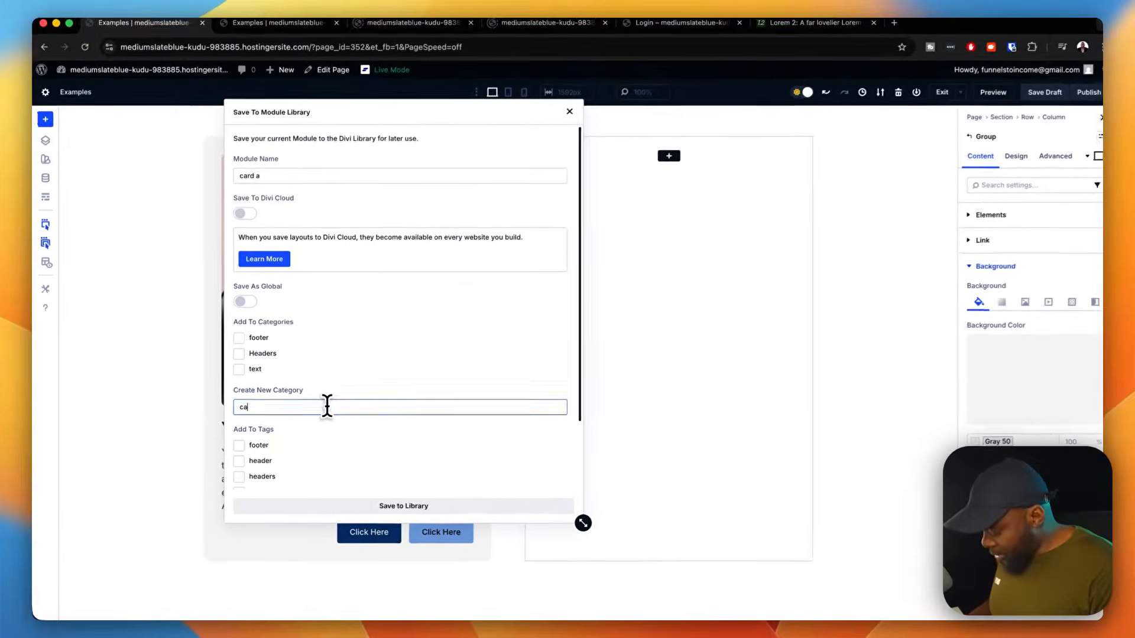
{"action": "scroll", "coordinate": [324, 409], "scroll_direction": "down", "scroll_amount": 3}
{"action": "left_click", "coordinate": [248, 452]}
{"action": "type", "text": "car"}
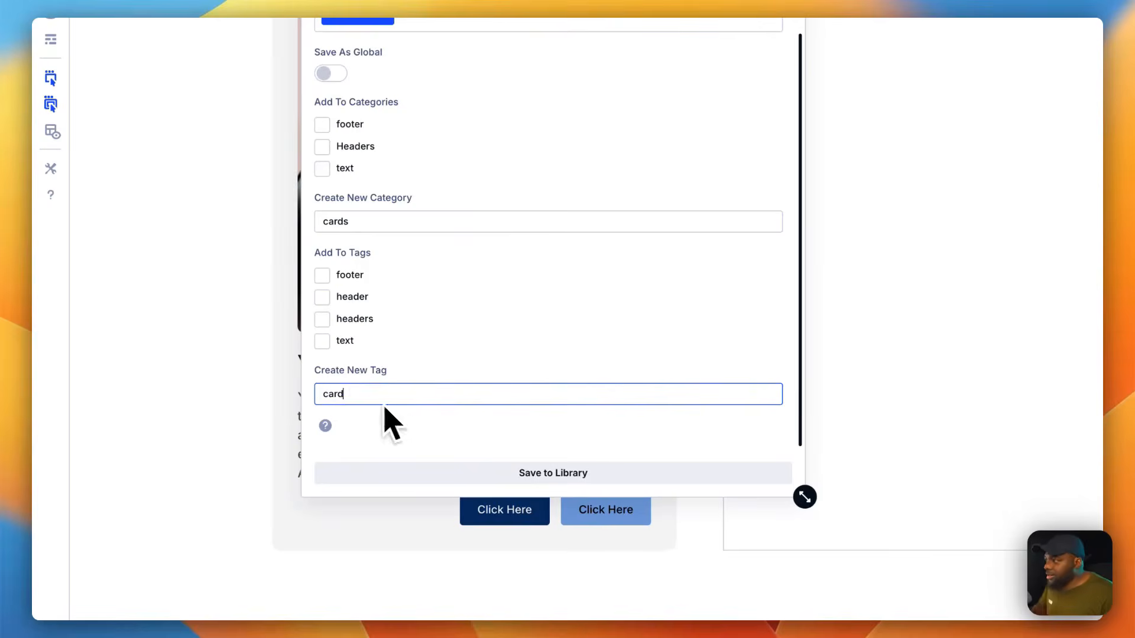
{"action": "type", "text": "d"}
{"action": "left_click", "coordinate": [508, 473]}
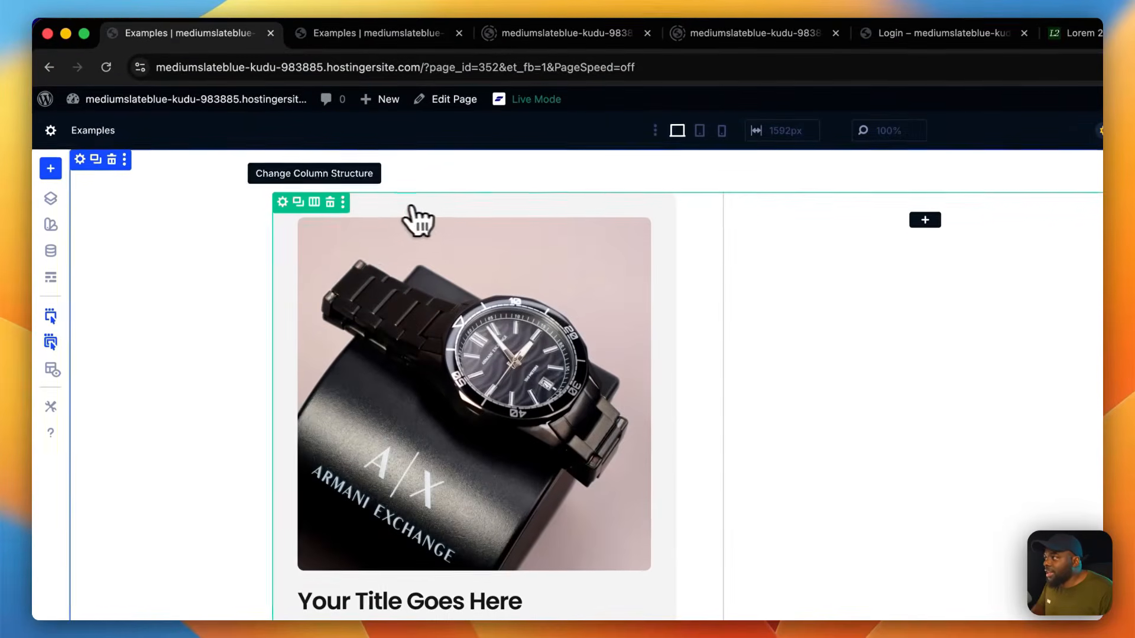
Step: Delete the row containing the card and insert a new single-column row in the section
{"action": "left_click", "coordinate": [330, 202]}
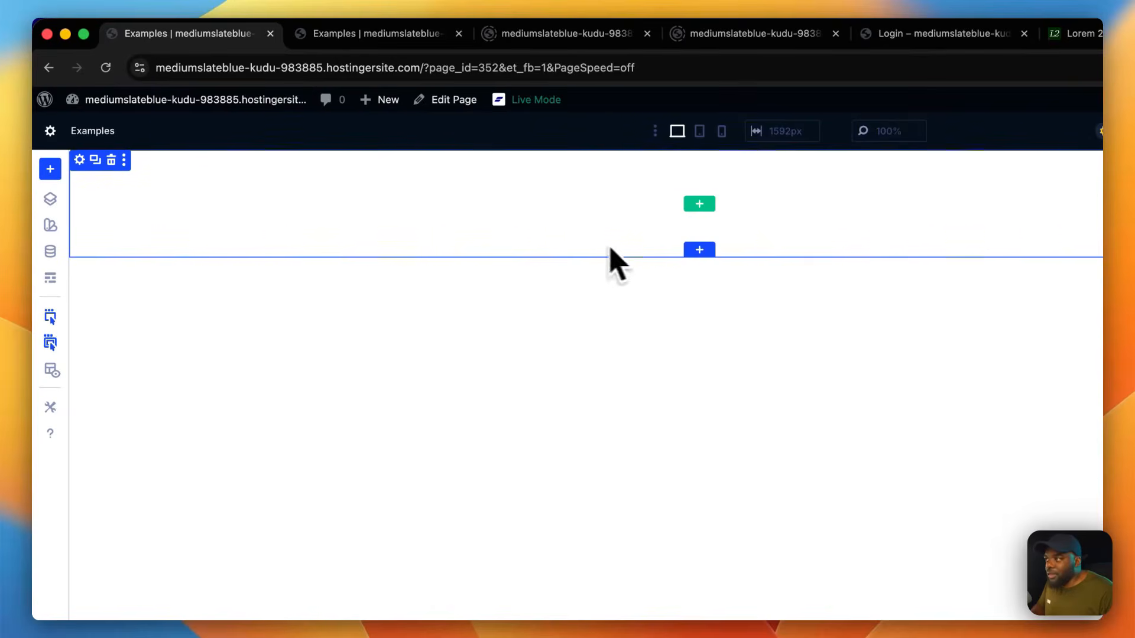
{"action": "left_click", "coordinate": [699, 204]}
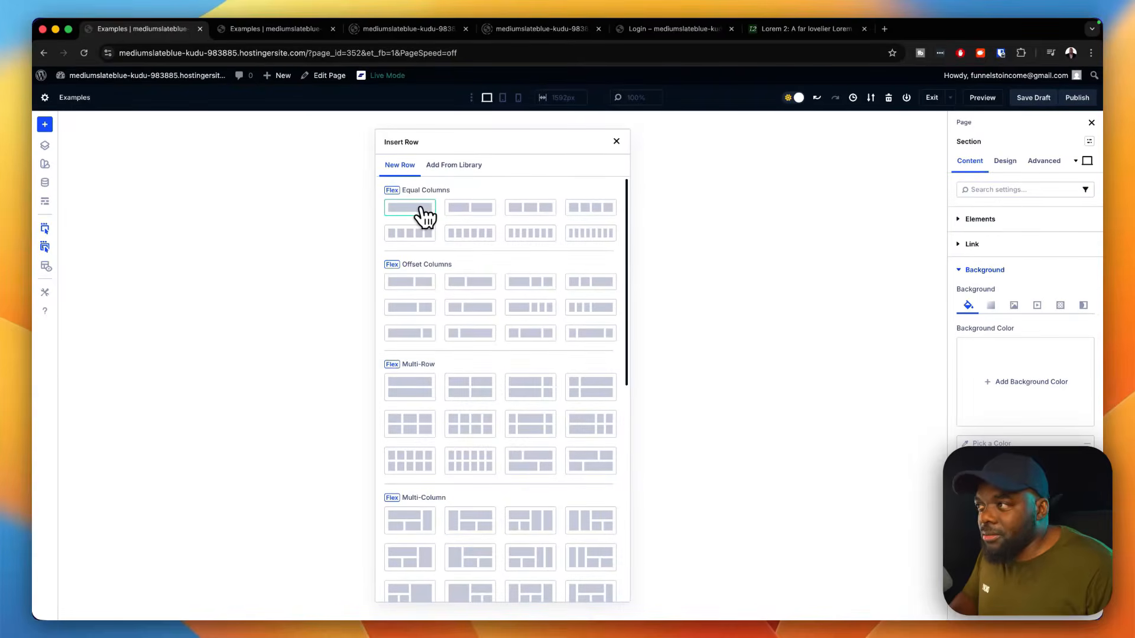
{"action": "left_click", "coordinate": [421, 208]}
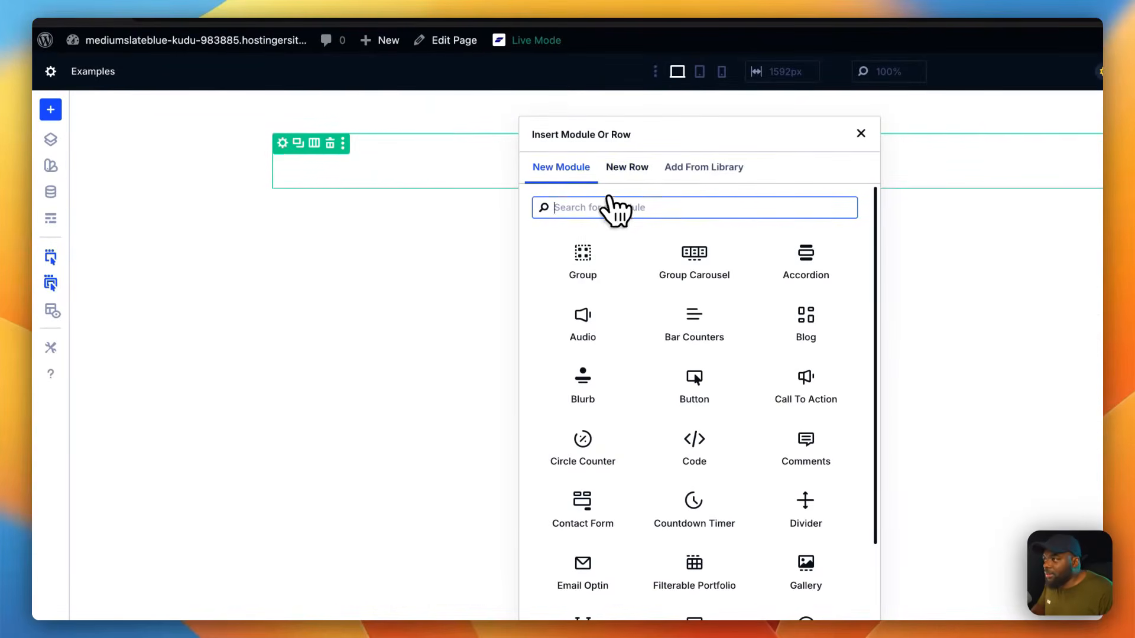
Step: Insert the saved Card A module from the library into the new row's column
{"action": "left_click", "coordinate": [687, 168]}
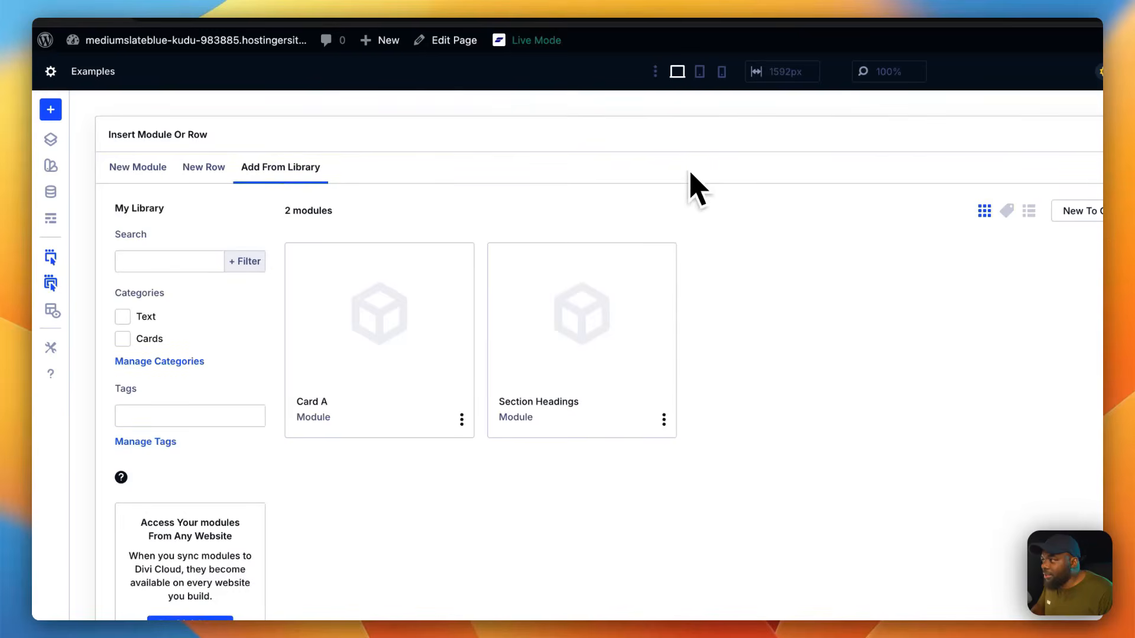
{"action": "left_click", "coordinate": [381, 347]}
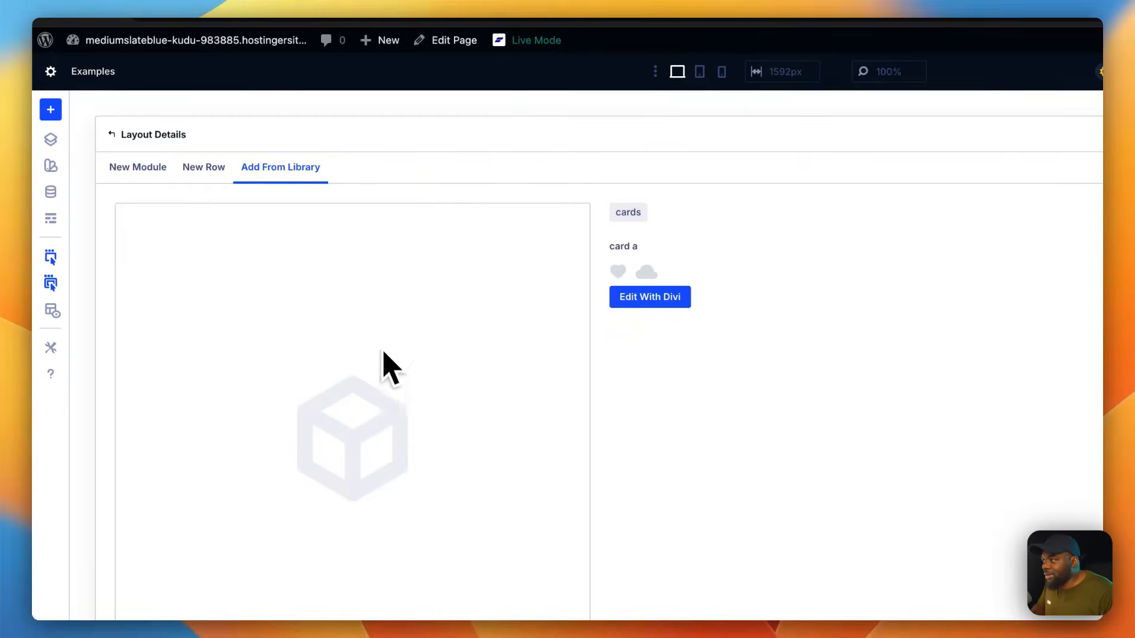
{"action": "scroll", "coordinate": [469, 524], "scroll_direction": "down", "scroll_amount": 5}
{"action": "left_click", "coordinate": [473, 512]}
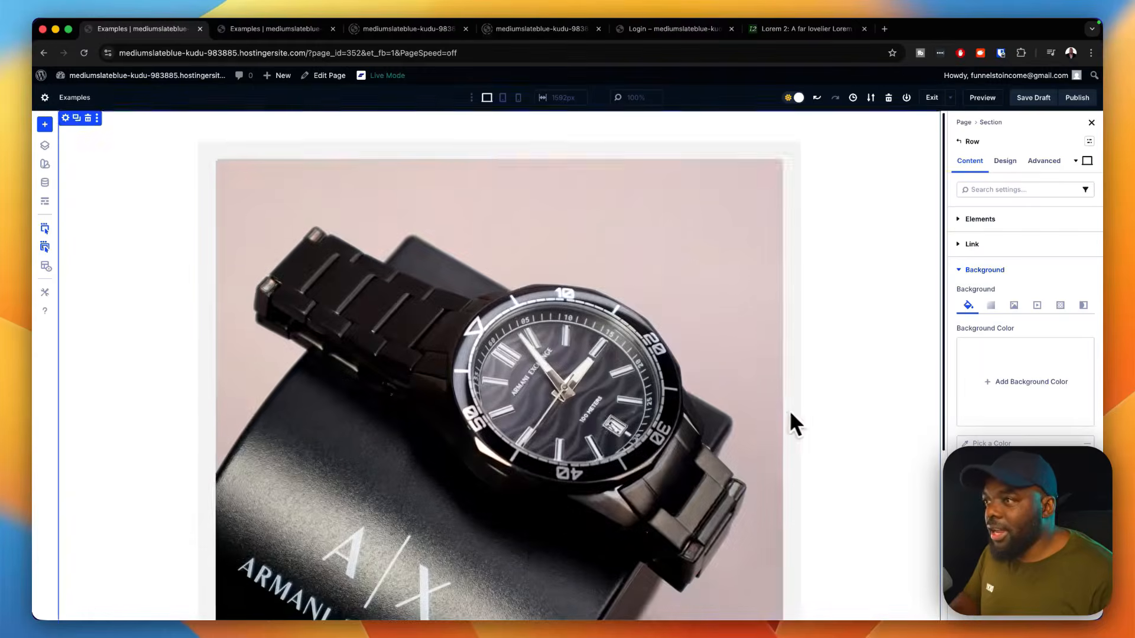
{"action": "scroll", "coordinate": [795, 410], "scroll_direction": "down", "scroll_amount": 4}
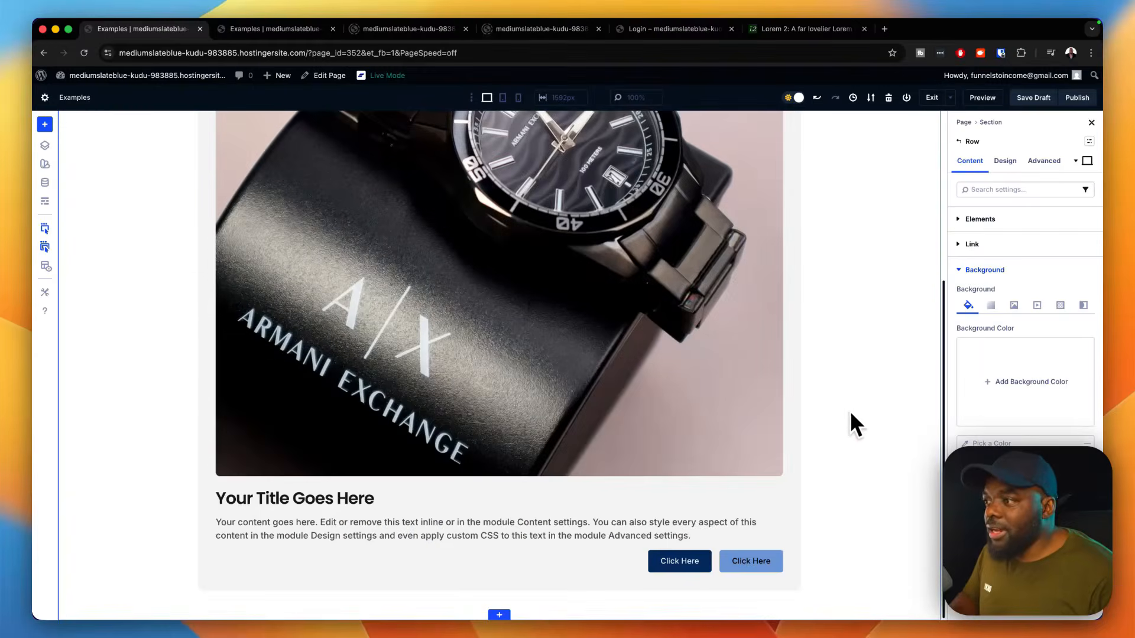
{"action": "scroll", "coordinate": [856, 409], "scroll_direction": "up", "scroll_amount": 4}
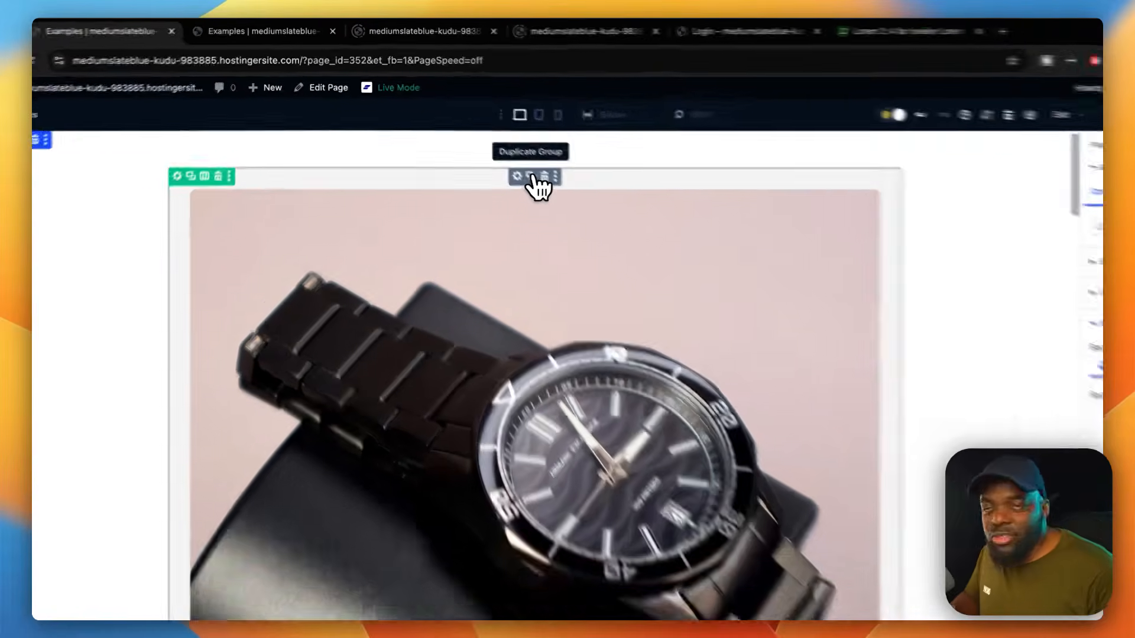
Step: Duplicate the inserted card group until the column holds five cards
{"action": "left_click", "coordinate": [562, 203]}
{"action": "scroll", "coordinate": [552, 300], "scroll_direction": "down", "scroll_amount": 5}
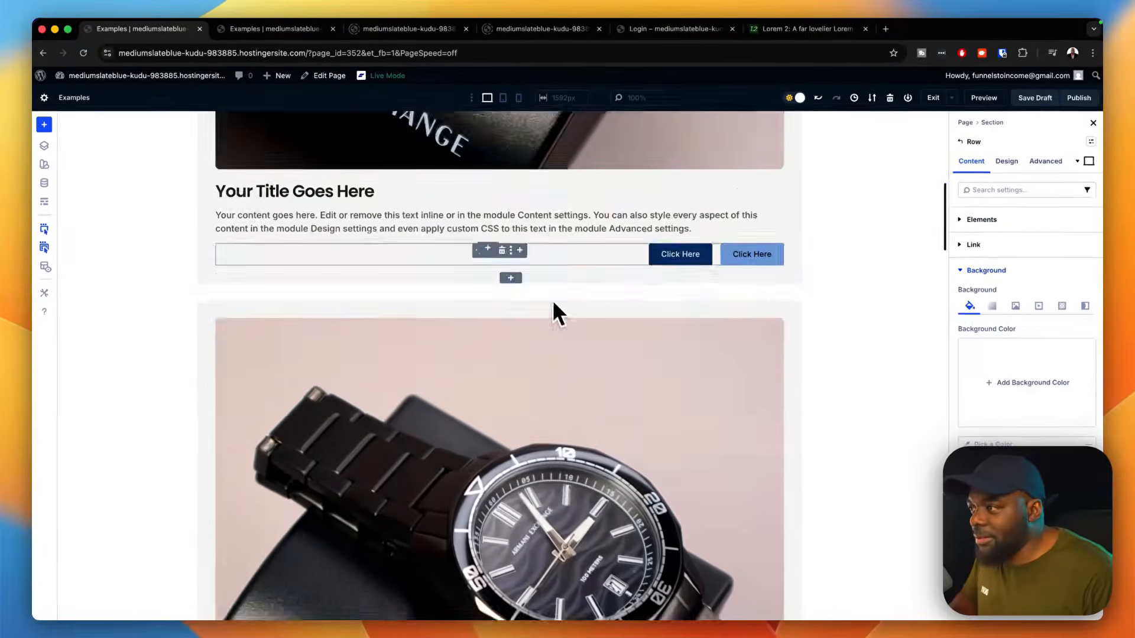
{"action": "scroll", "coordinate": [560, 322], "scroll_direction": "up", "scroll_amount": 20}
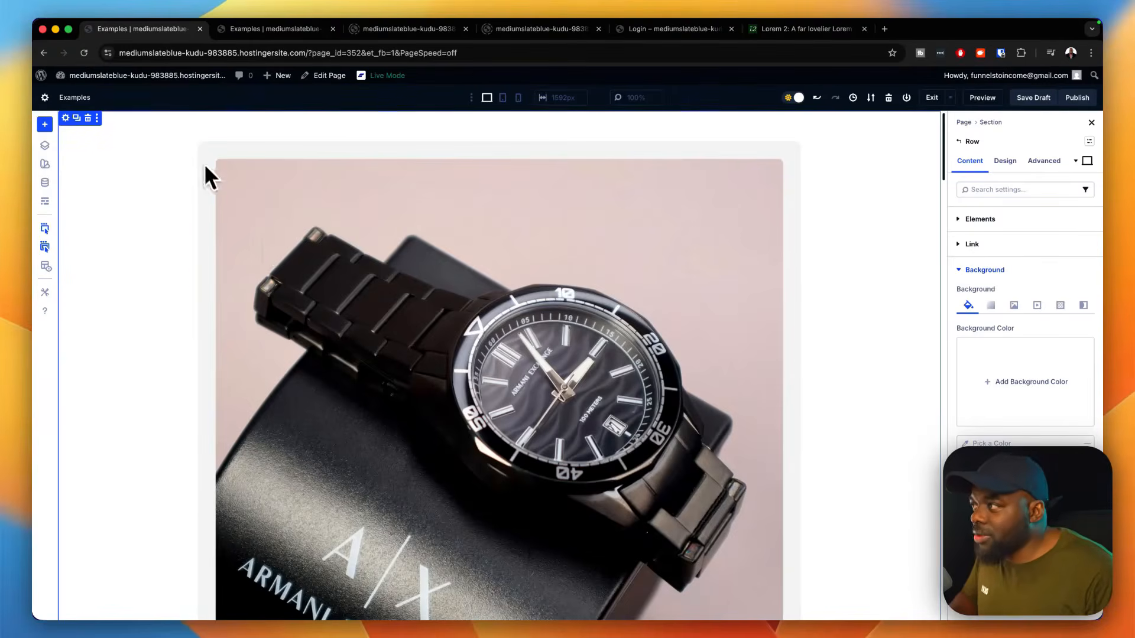
Step: Apply the autogrid preset to the row's column so the cards are laid out in a grid
{"action": "mouse_move", "coordinate": [207, 149]}
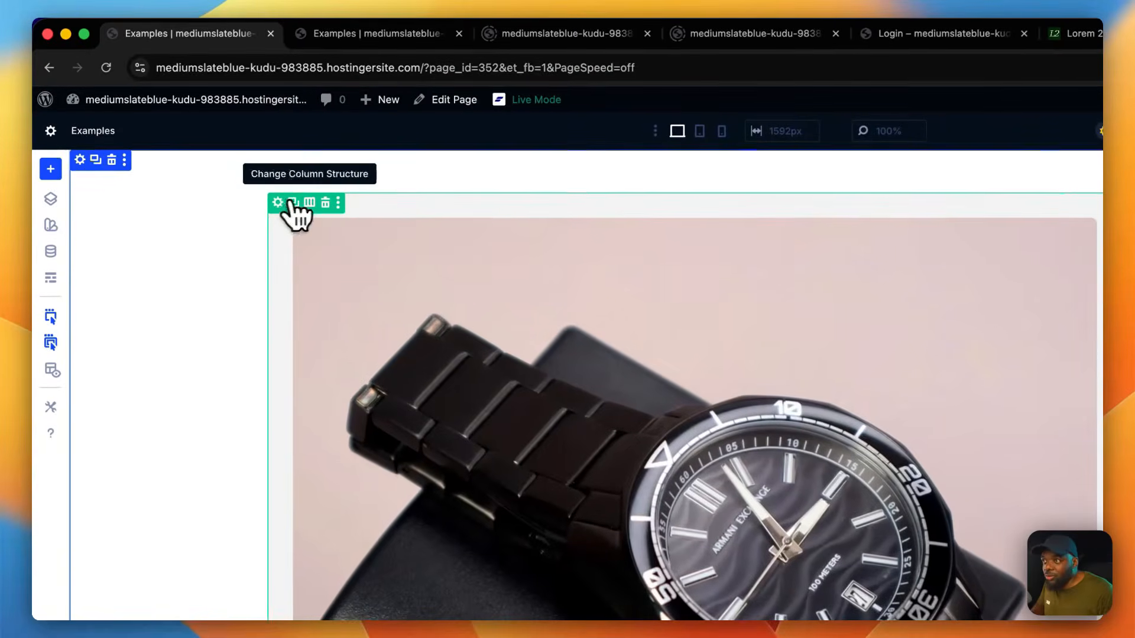
{"action": "left_click", "coordinate": [278, 203]}
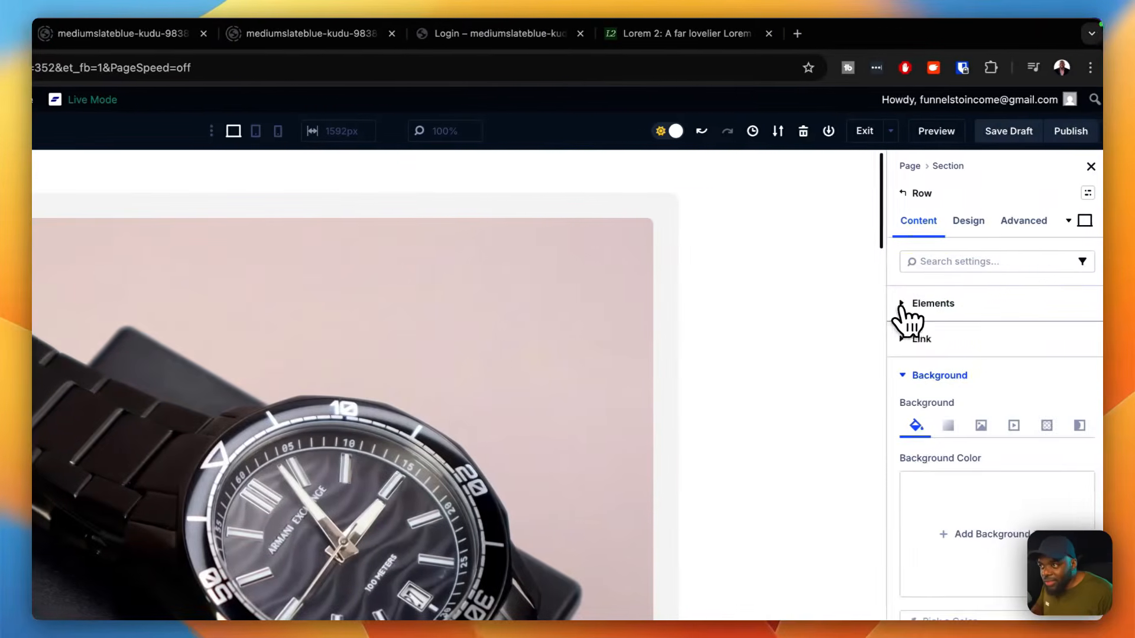
{"action": "left_click", "coordinate": [901, 305]}
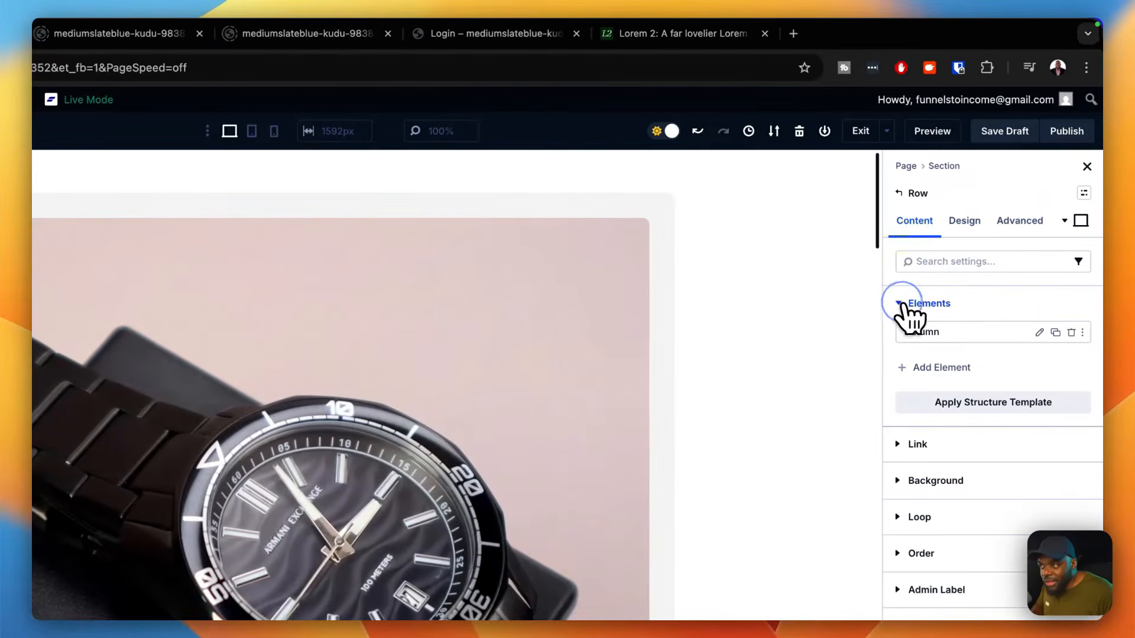
{"action": "left_click", "coordinate": [1040, 333]}
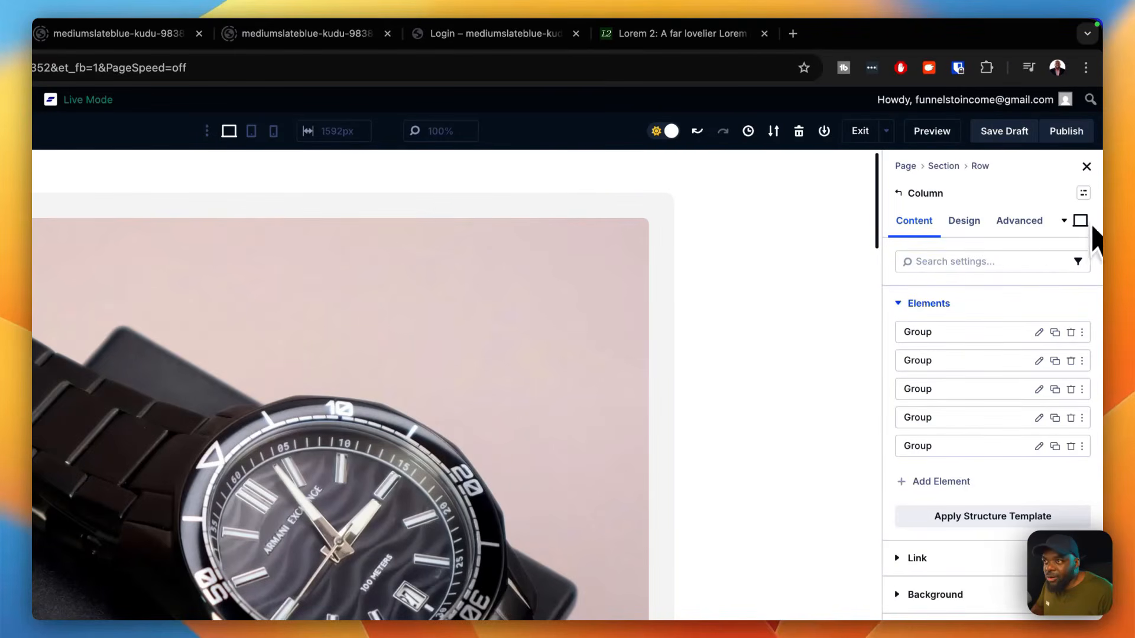
{"action": "left_click", "coordinate": [1084, 194]}
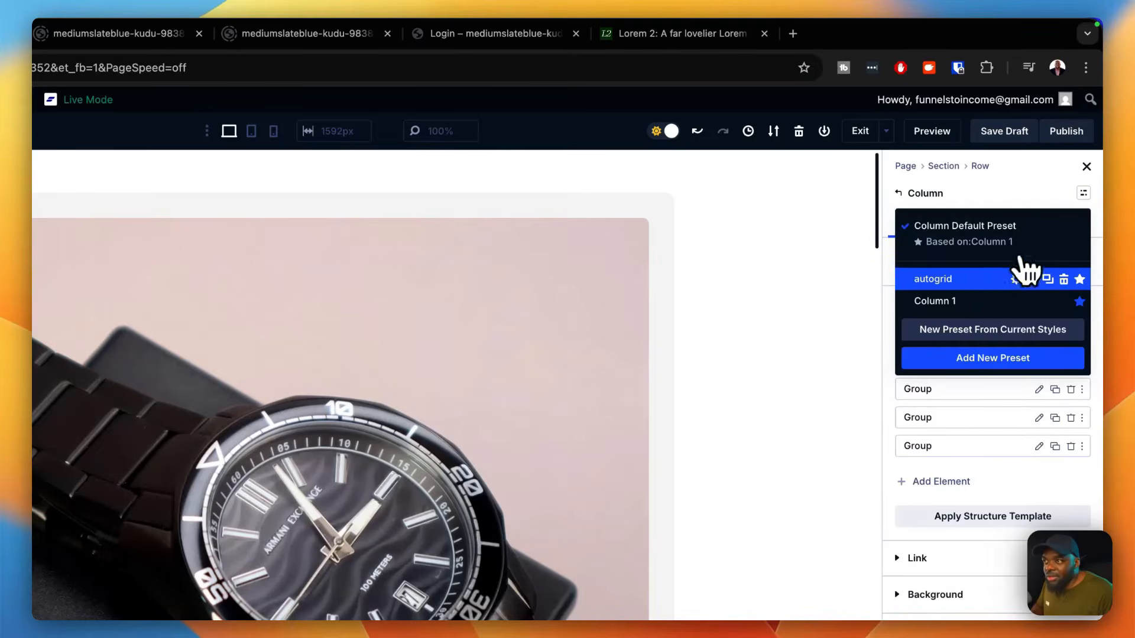
{"action": "left_click", "coordinate": [934, 279]}
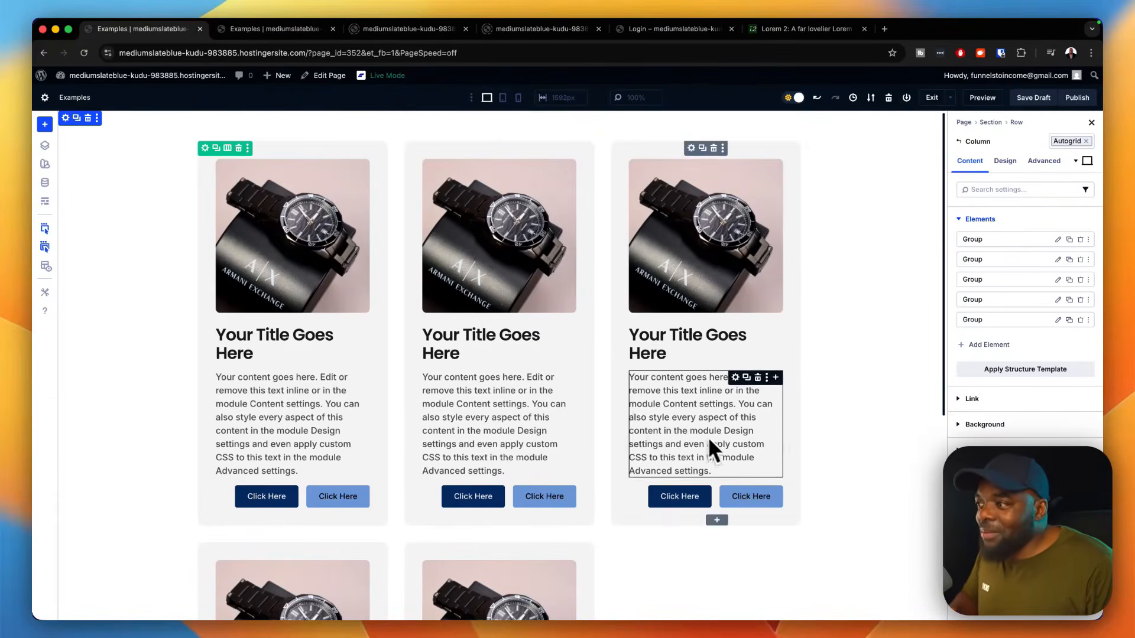
{"action": "scroll", "coordinate": [763, 449], "scroll_direction": "down", "scroll_amount": 4}
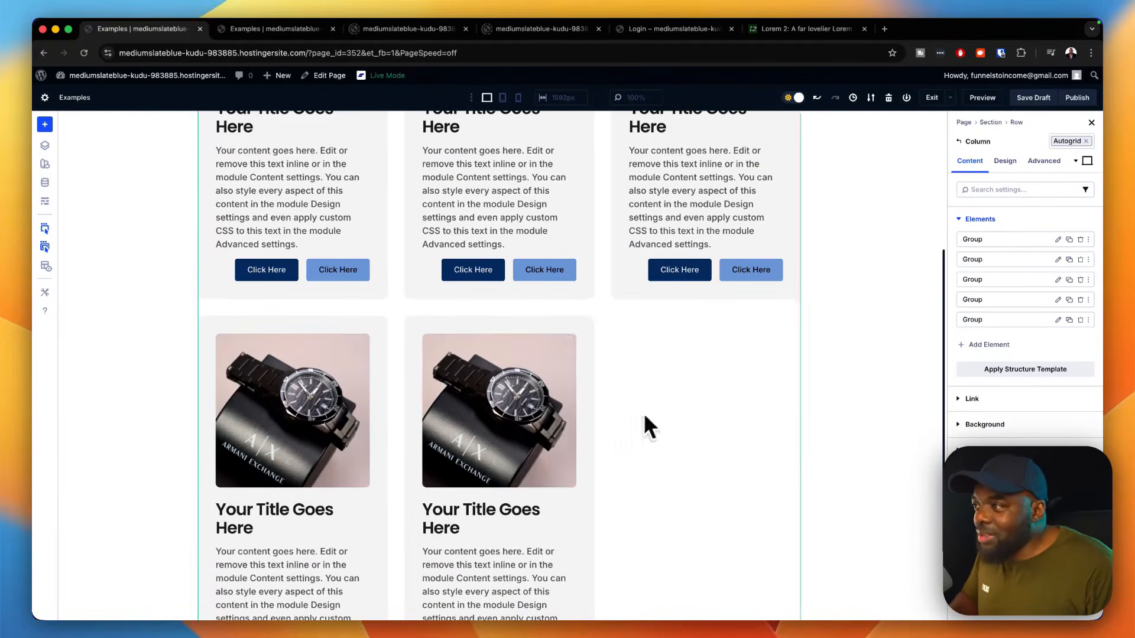
{"action": "scroll", "coordinate": [698, 399], "scroll_direction": "up", "scroll_amount": 4}
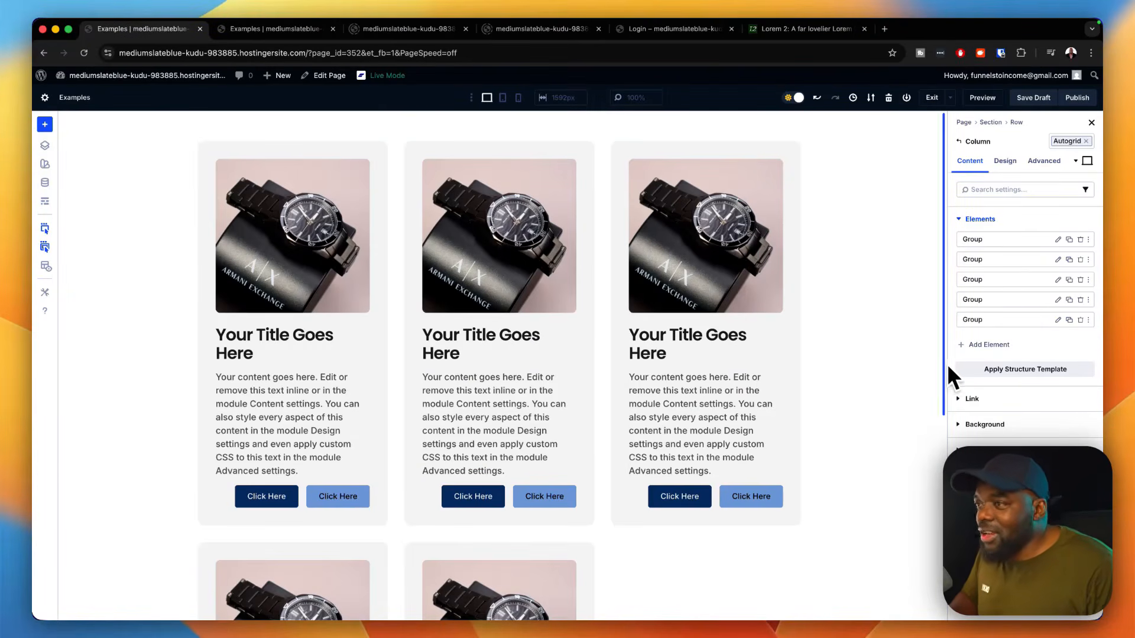
Step: Delete the column's last two card groups and duplicate the remaining last card twice
{"action": "left_click", "coordinate": [1081, 320]}
{"action": "left_click", "coordinate": [1080, 300]}
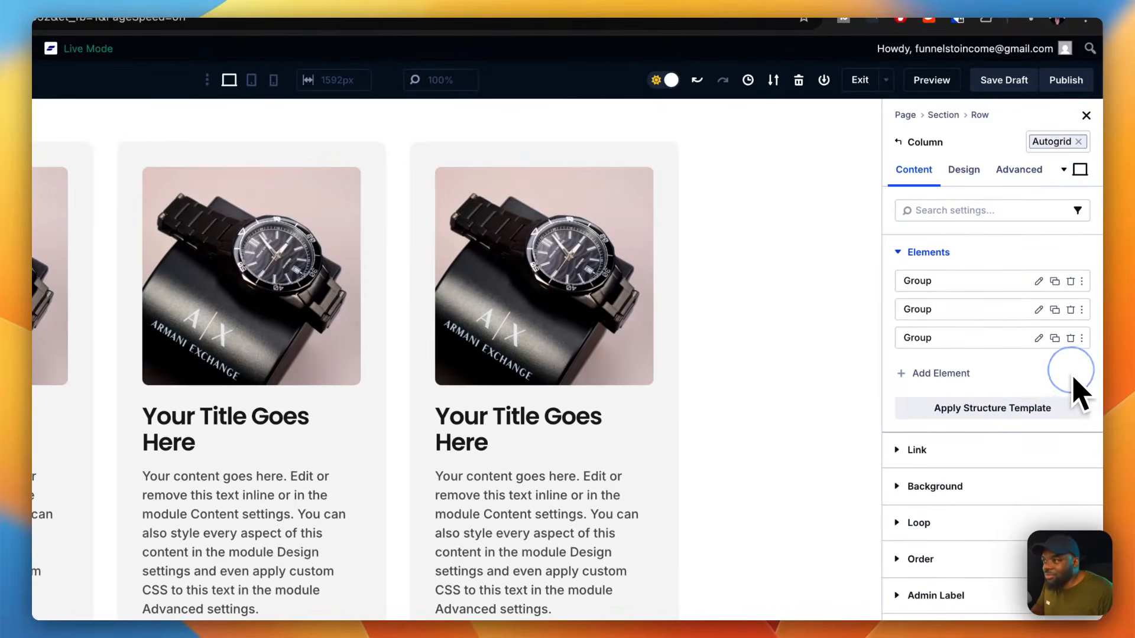
{"action": "left_click", "coordinate": [1054, 338]}
{"action": "left_click", "coordinate": [1054, 338]}
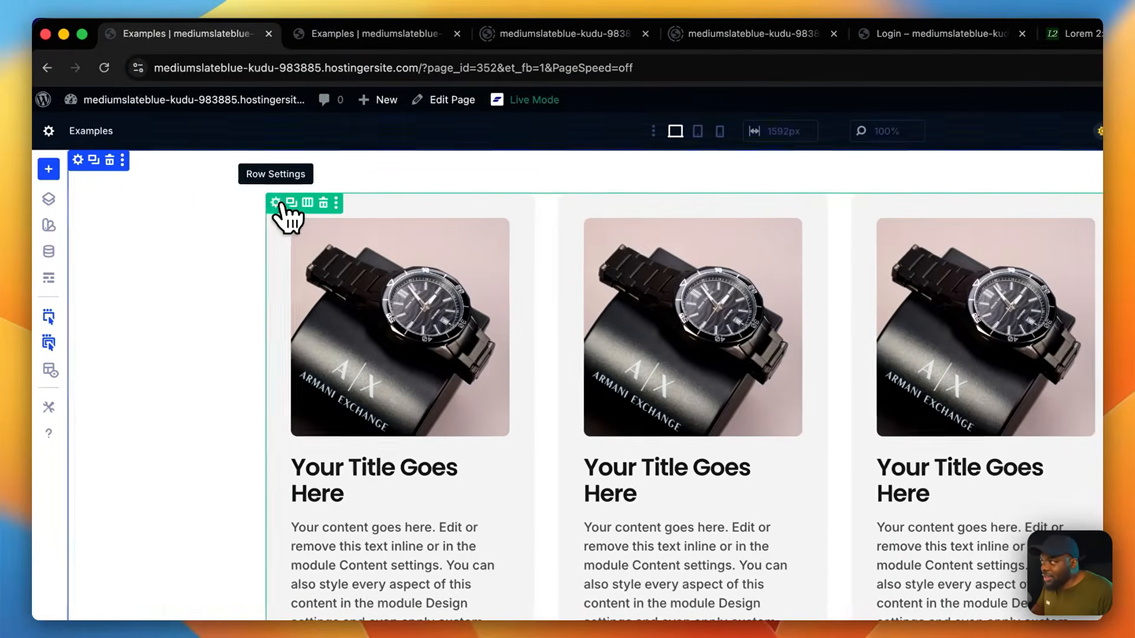
Step: Try the wide content row preset on the cards' row, then replace it with the content row preset
{"action": "left_click", "coordinate": [276, 202]}
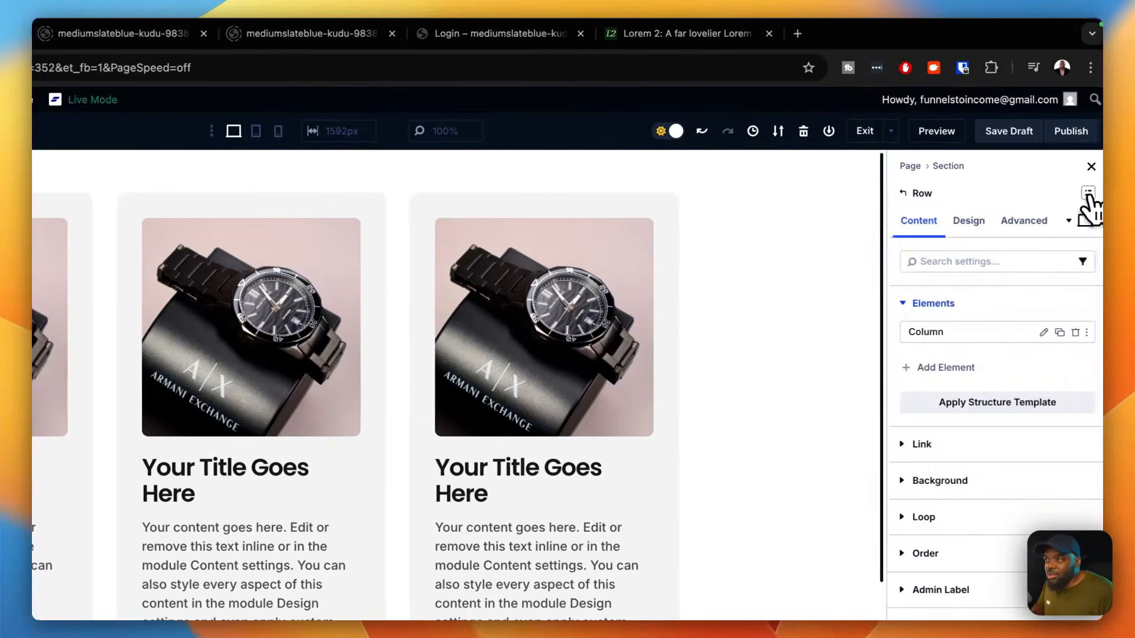
{"action": "left_click", "coordinate": [1084, 193]}
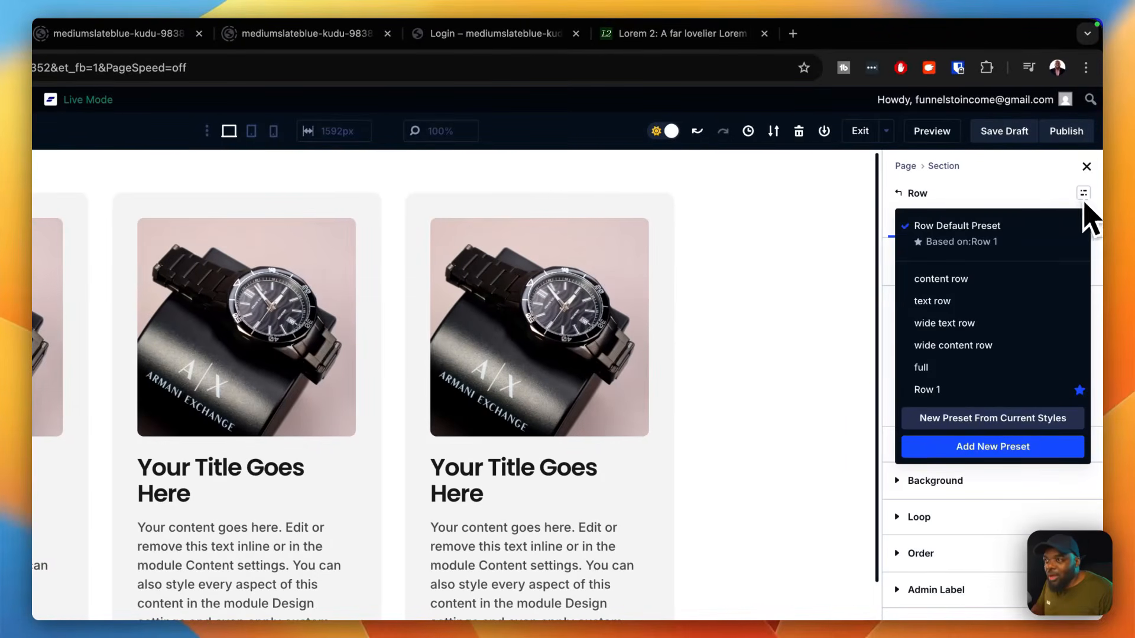
{"action": "left_click", "coordinate": [949, 348]}
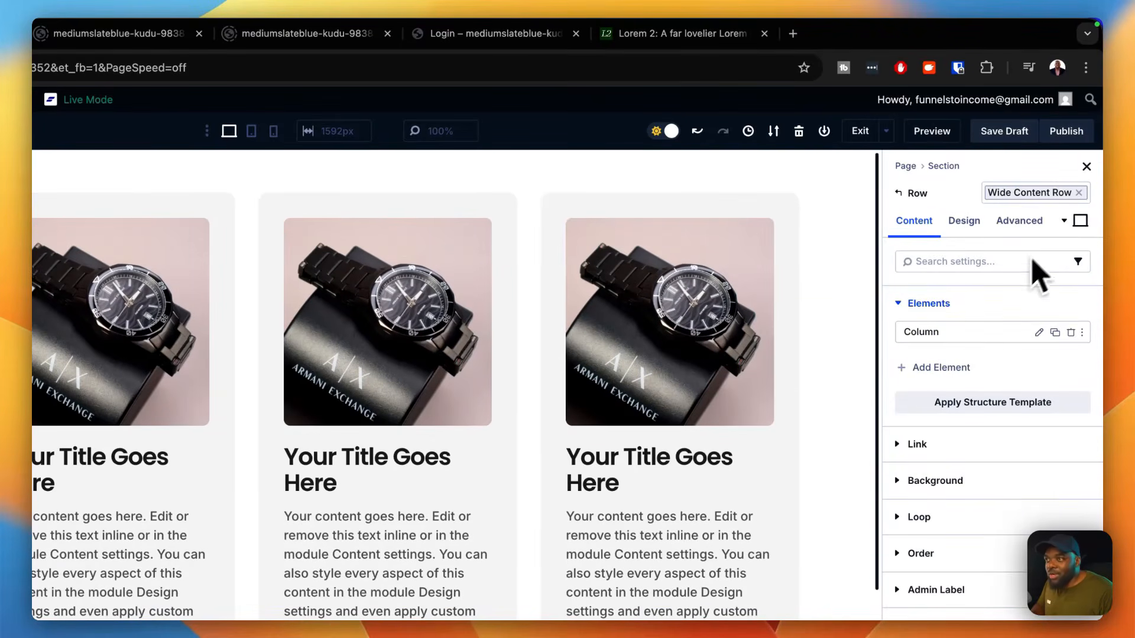
{"action": "left_click", "coordinate": [1079, 193]}
{"action": "left_click", "coordinate": [1083, 195]}
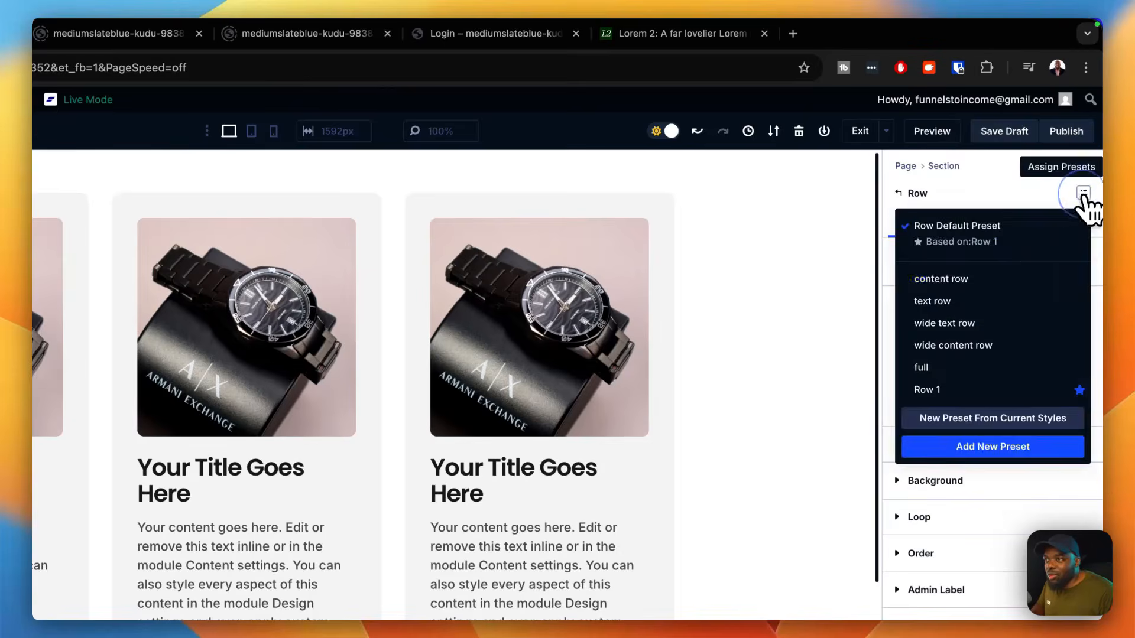
{"action": "left_click", "coordinate": [994, 280]}
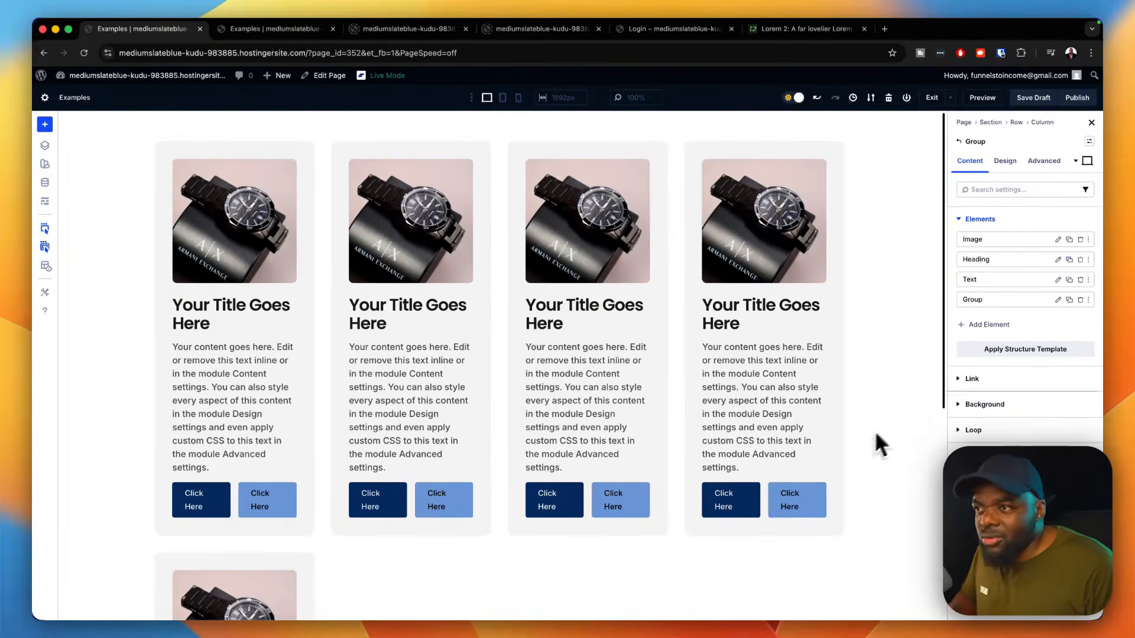
Step: Try the padding medium spacing preset on the first card group, then replace it with padding small
{"action": "left_click", "coordinate": [1005, 161]}
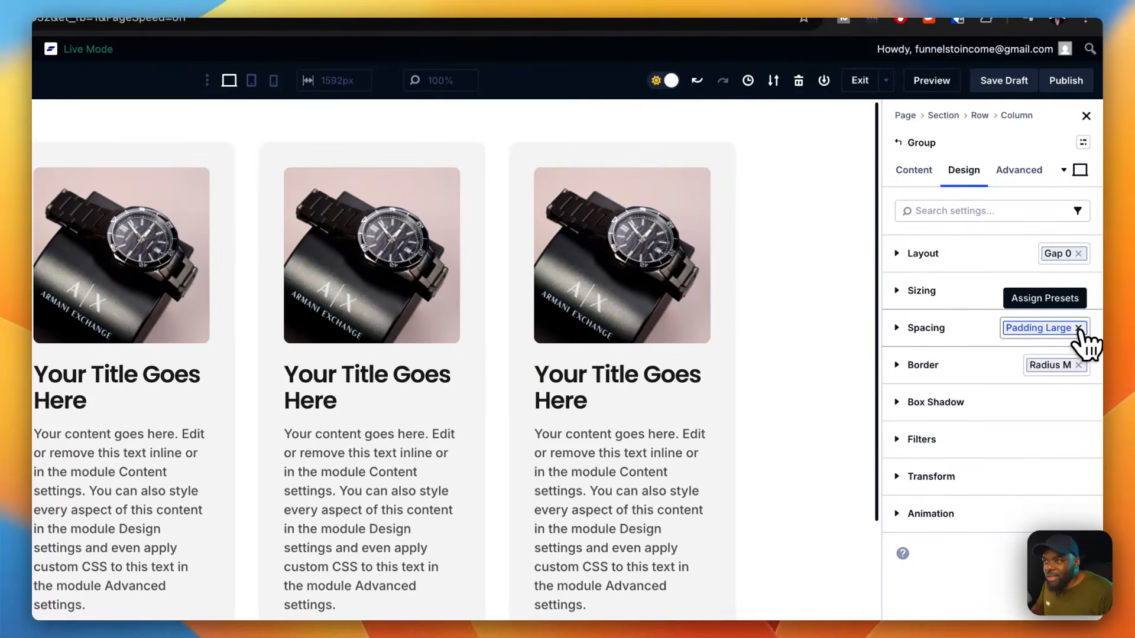
{"action": "left_click", "coordinate": [1079, 328]}
{"action": "left_click", "coordinate": [1083, 329]}
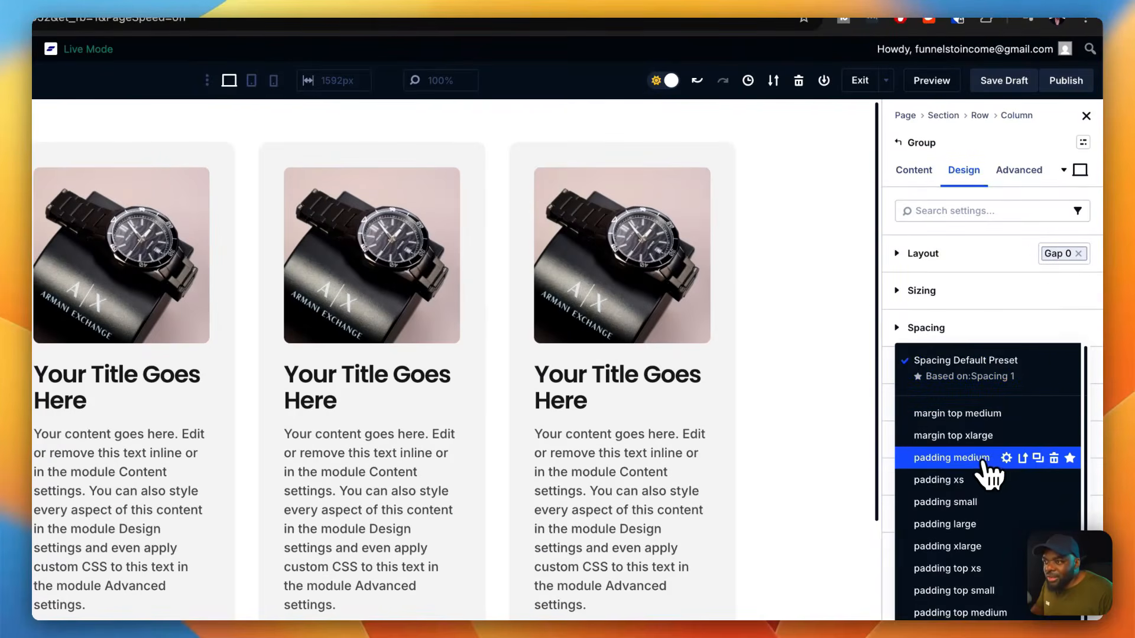
{"action": "left_click", "coordinate": [952, 458]}
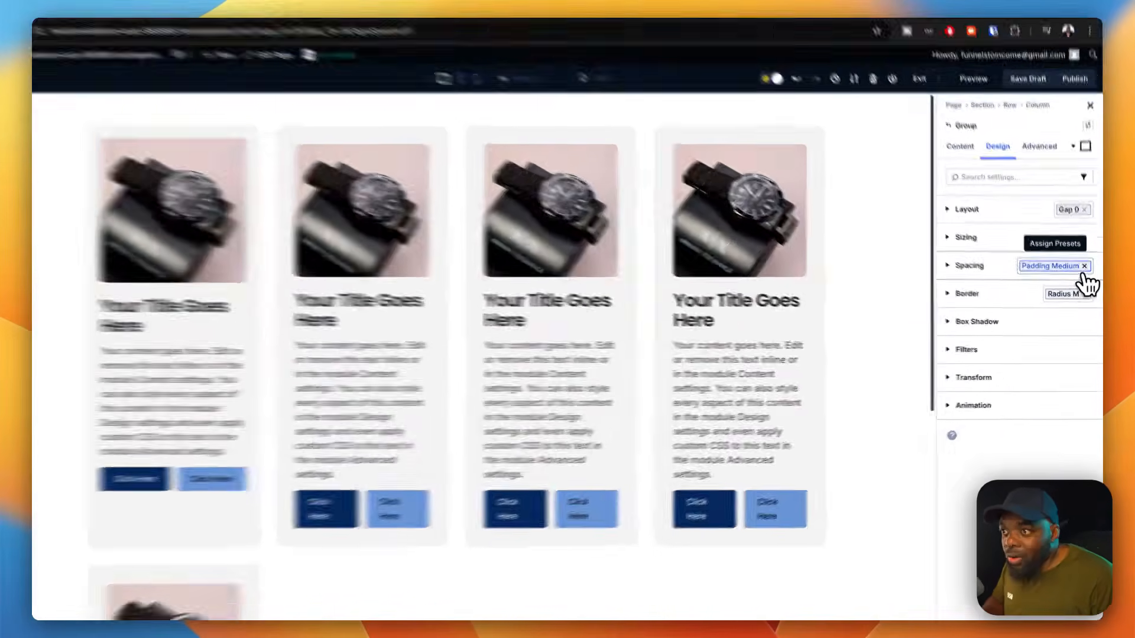
{"action": "left_click", "coordinate": [1086, 272]}
{"action": "left_click", "coordinate": [1081, 231]}
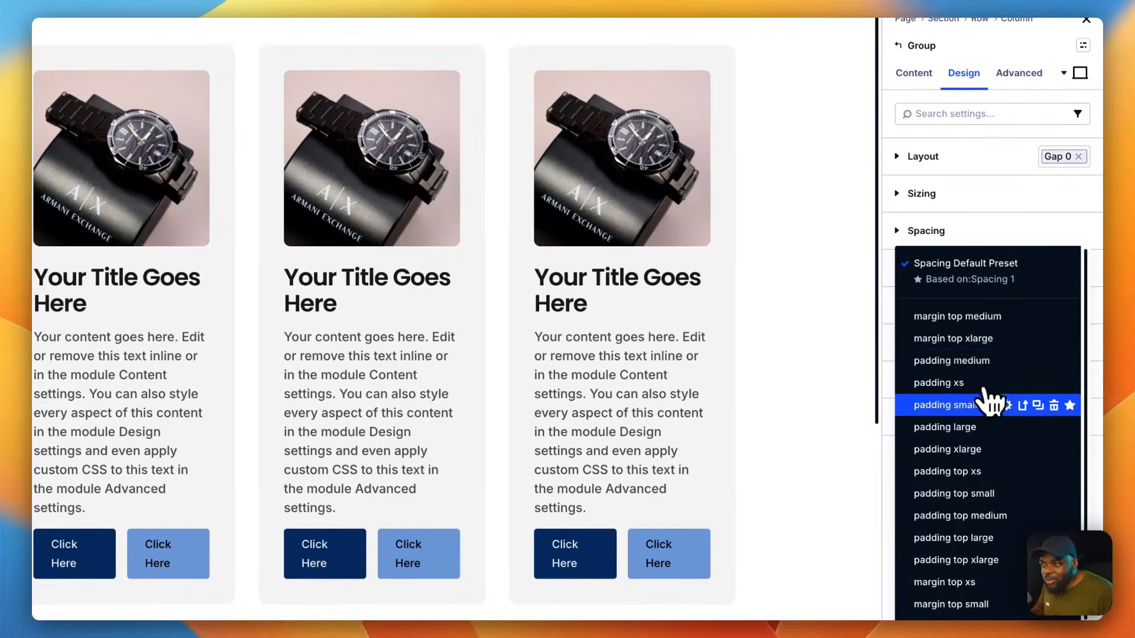
{"action": "left_click", "coordinate": [984, 405]}
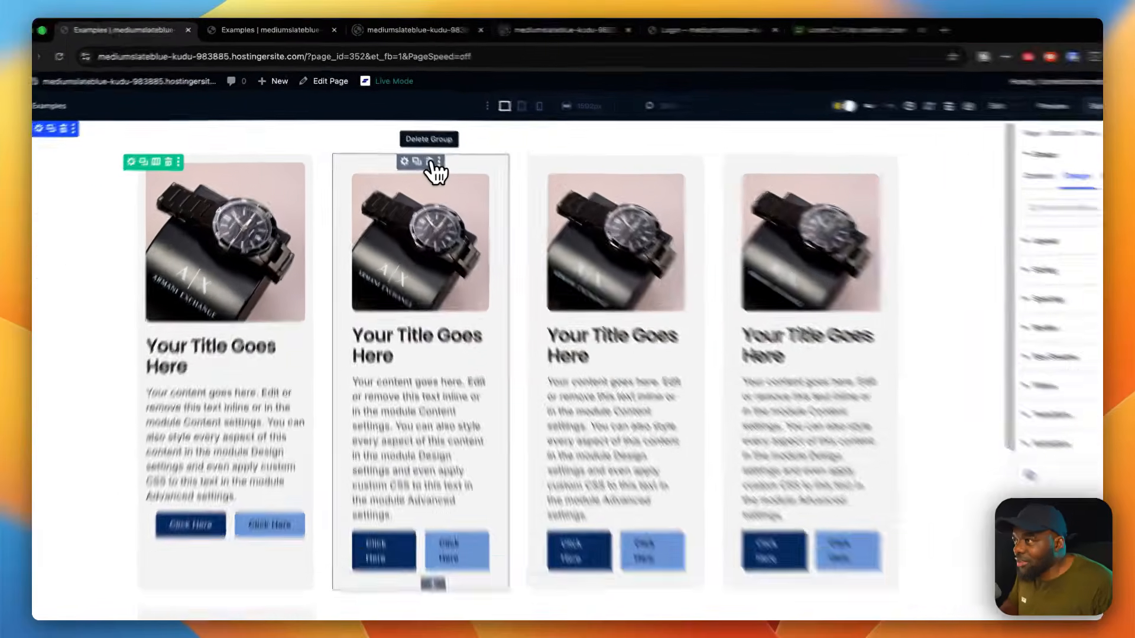
Step: Delete the other cards, keeping only the restyled first card group, and duplicate it until the column holds four cards
{"action": "left_click", "coordinate": [417, 148]}
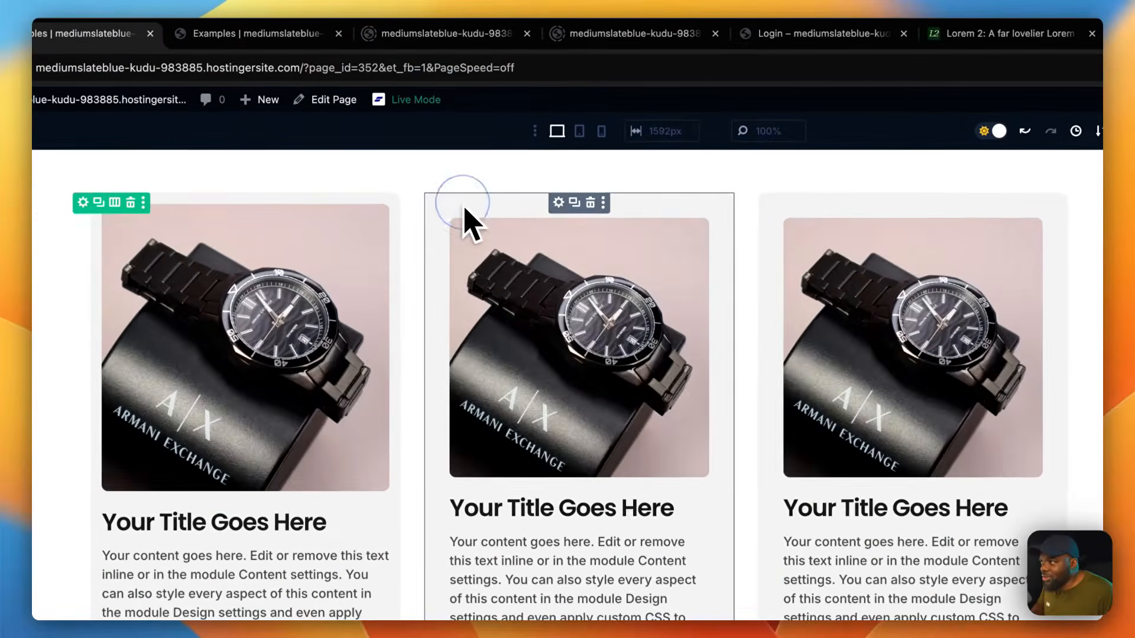
{"action": "left_click", "coordinate": [582, 198]}
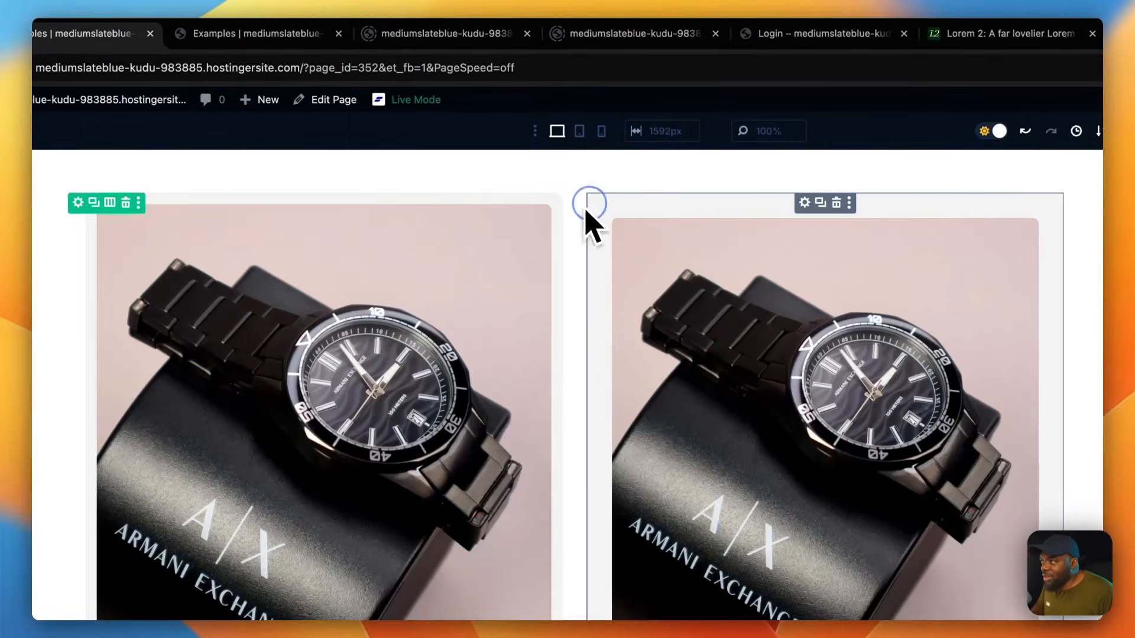
{"action": "left_click", "coordinate": [836, 204]}
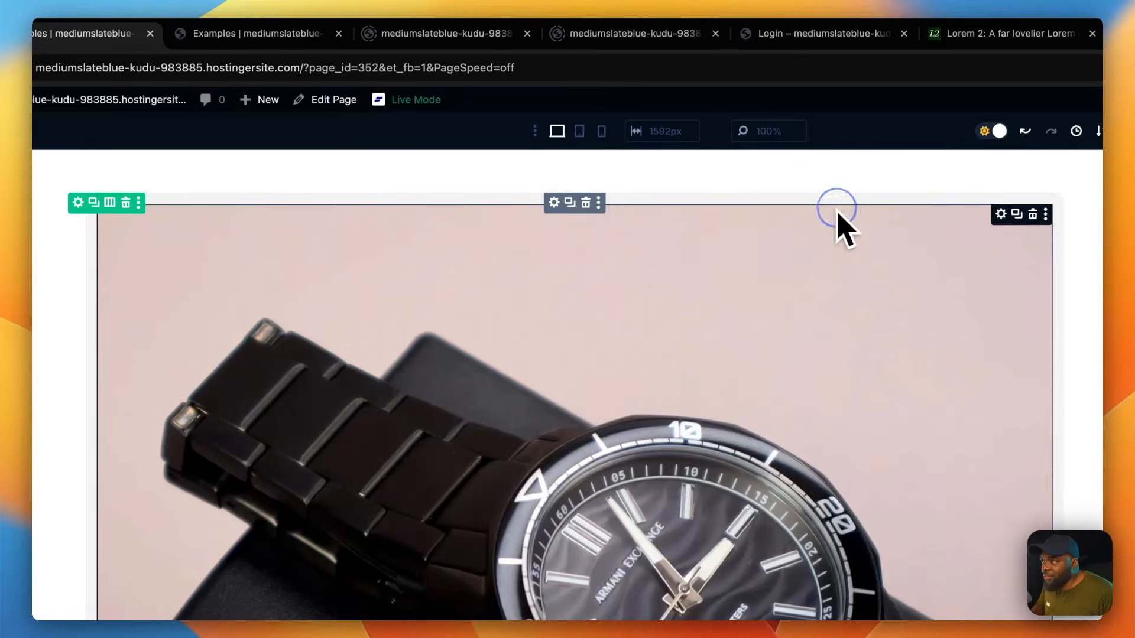
{"action": "left_click", "coordinate": [569, 202]}
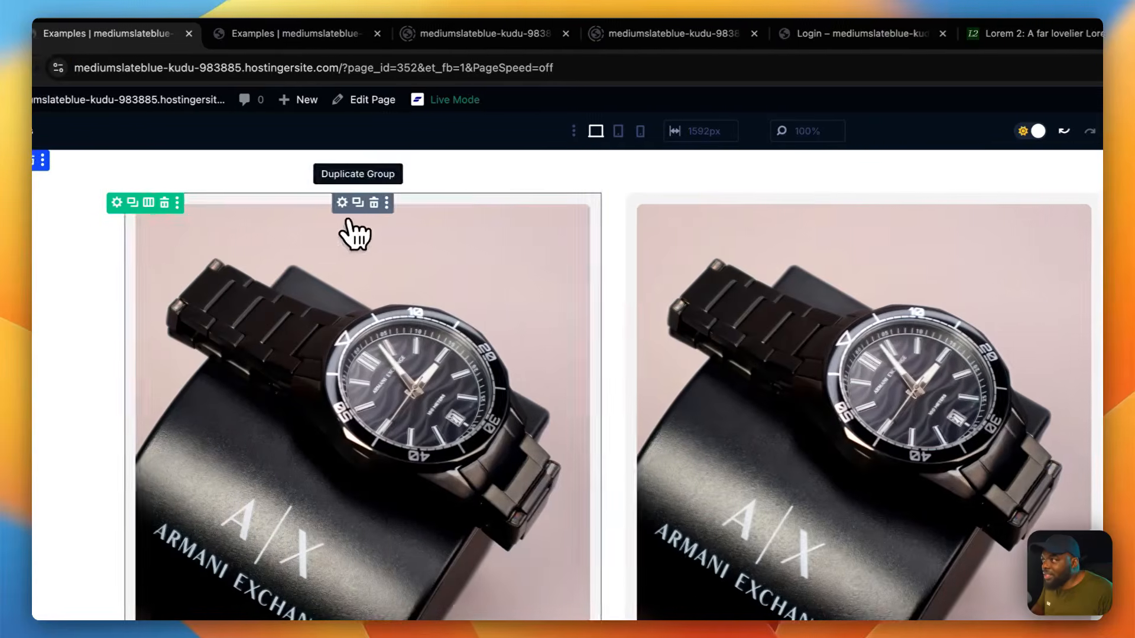
{"action": "left_click", "coordinate": [296, 204]}
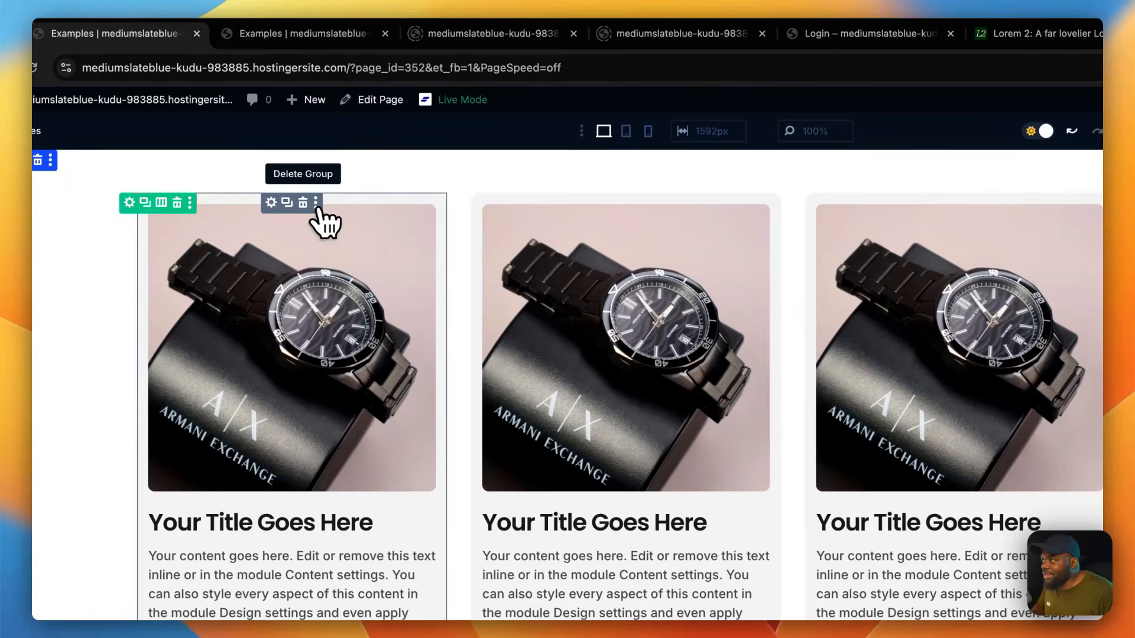
{"action": "left_click", "coordinate": [288, 204]}
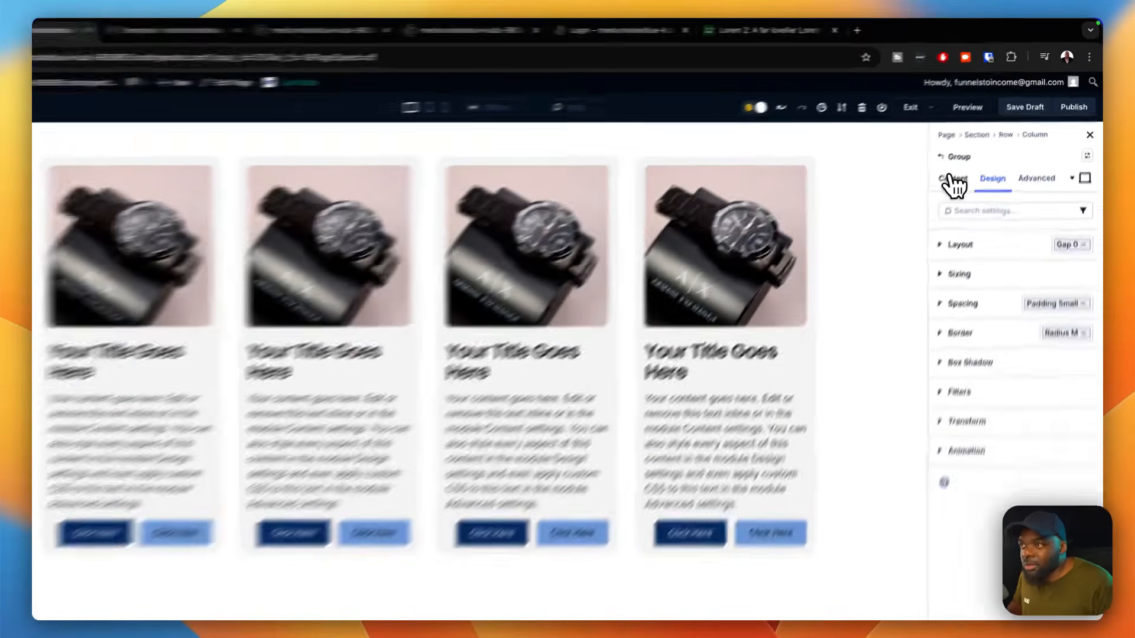
Step: Try the card group without its gap 0 layout preset, then undo the removal
{"action": "left_click", "coordinate": [969, 161]}
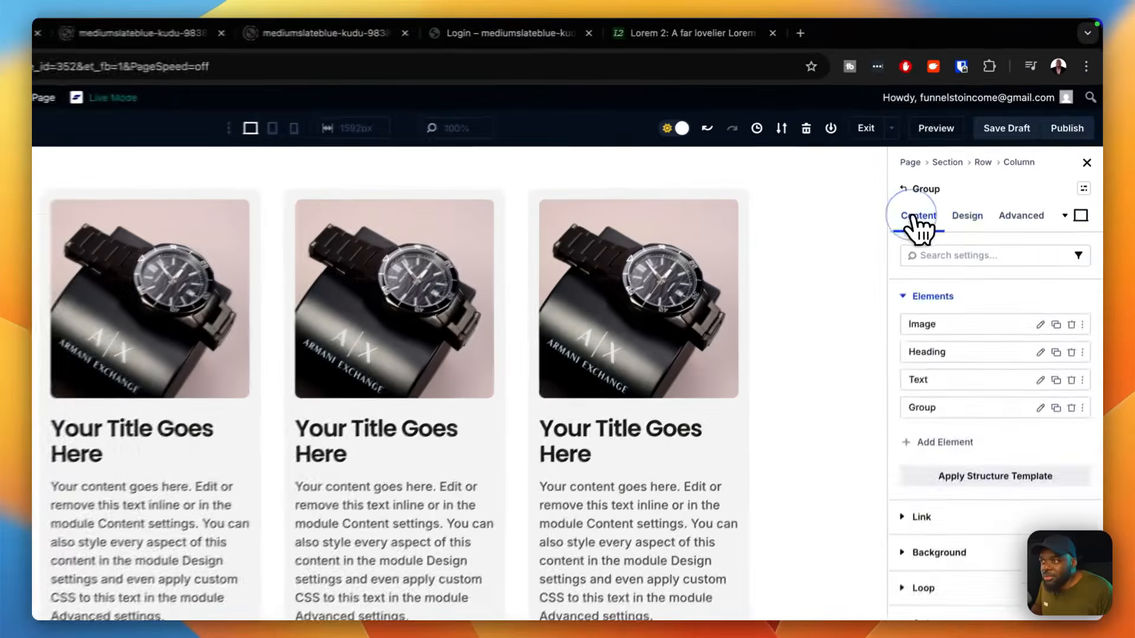
{"action": "left_click", "coordinate": [1005, 161]}
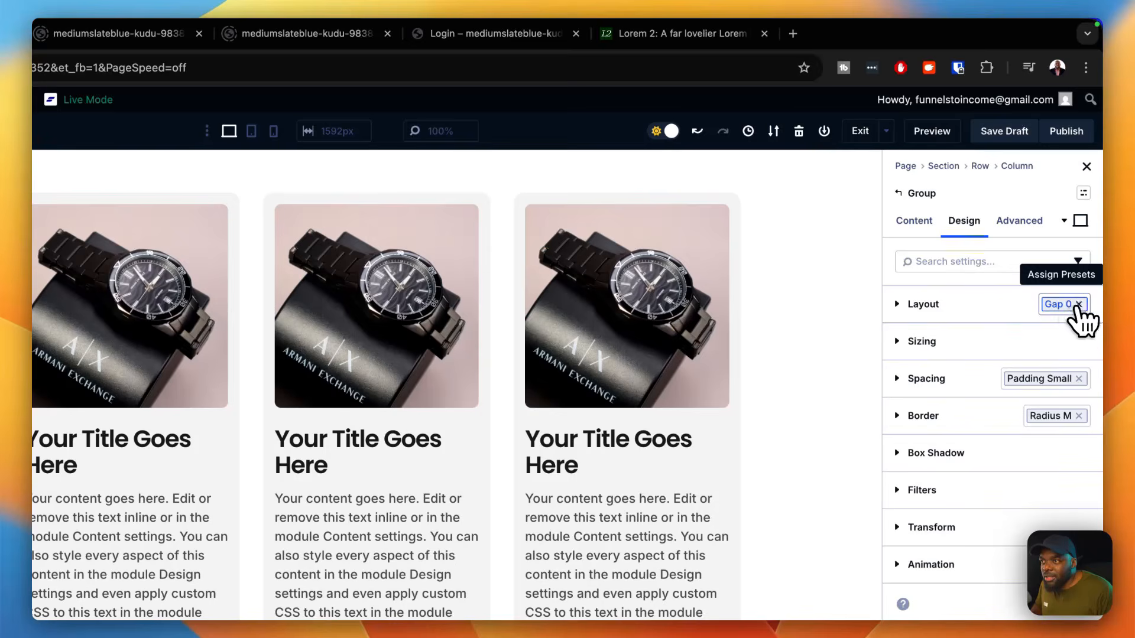
{"action": "left_click", "coordinate": [1082, 305]}
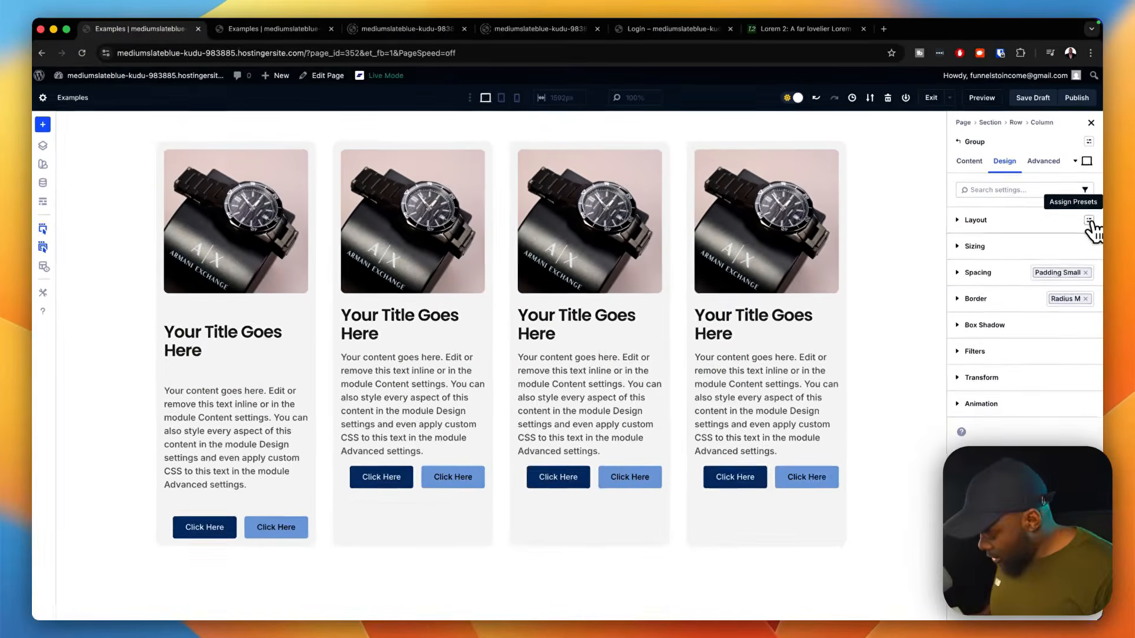
{"action": "key", "text": "super+z"}
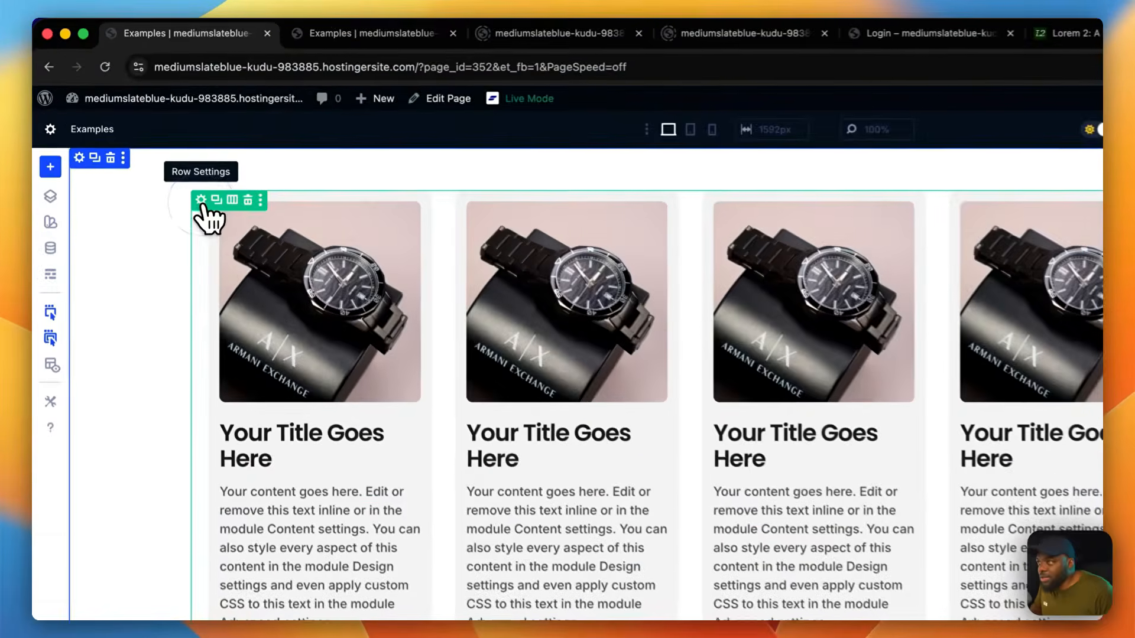
Step: Try the gap small layout preset on the column inside the cards' row, then replace it with gap medium
{"action": "left_click", "coordinate": [153, 147]}
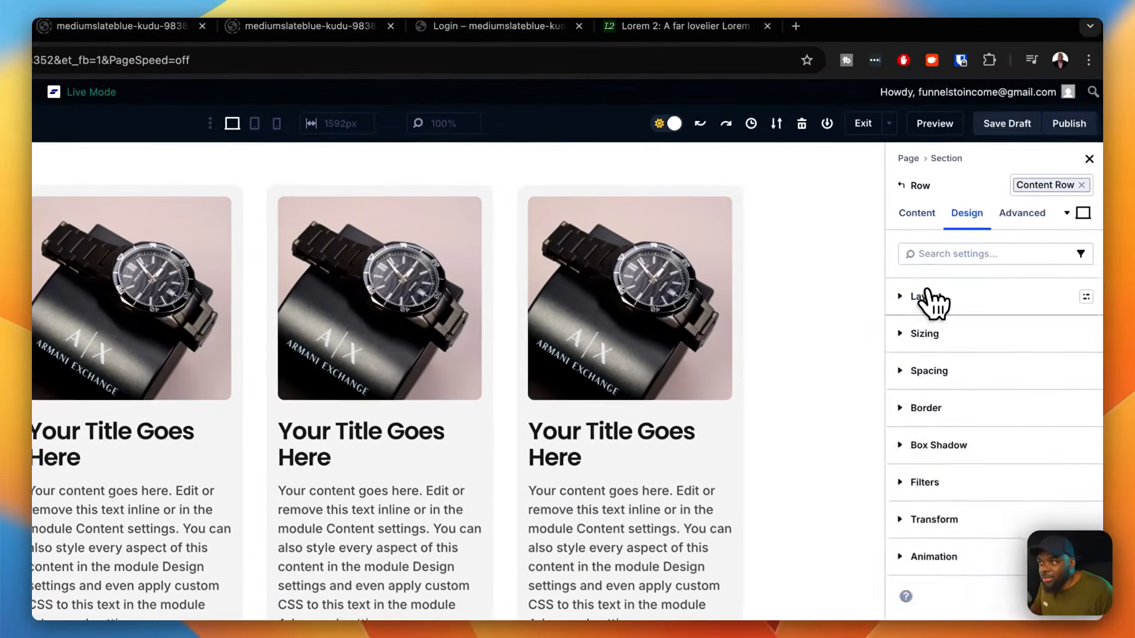
{"action": "left_click", "coordinate": [949, 301]}
{"action": "left_click", "coordinate": [943, 219]}
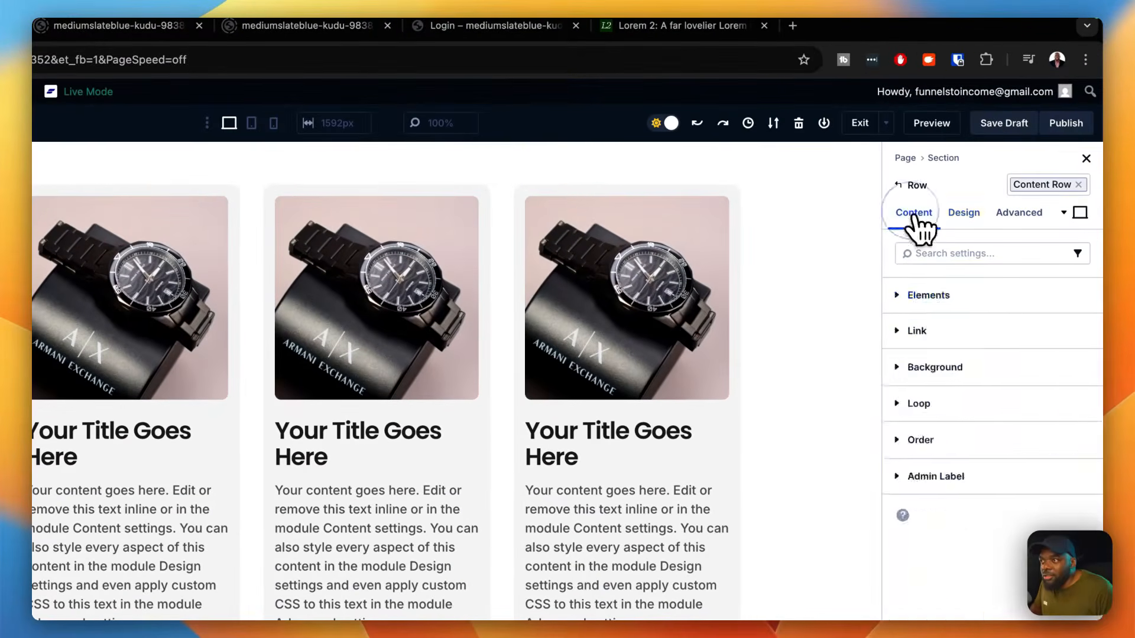
{"action": "left_click", "coordinate": [945, 295]}
{"action": "left_click", "coordinate": [1038, 324]}
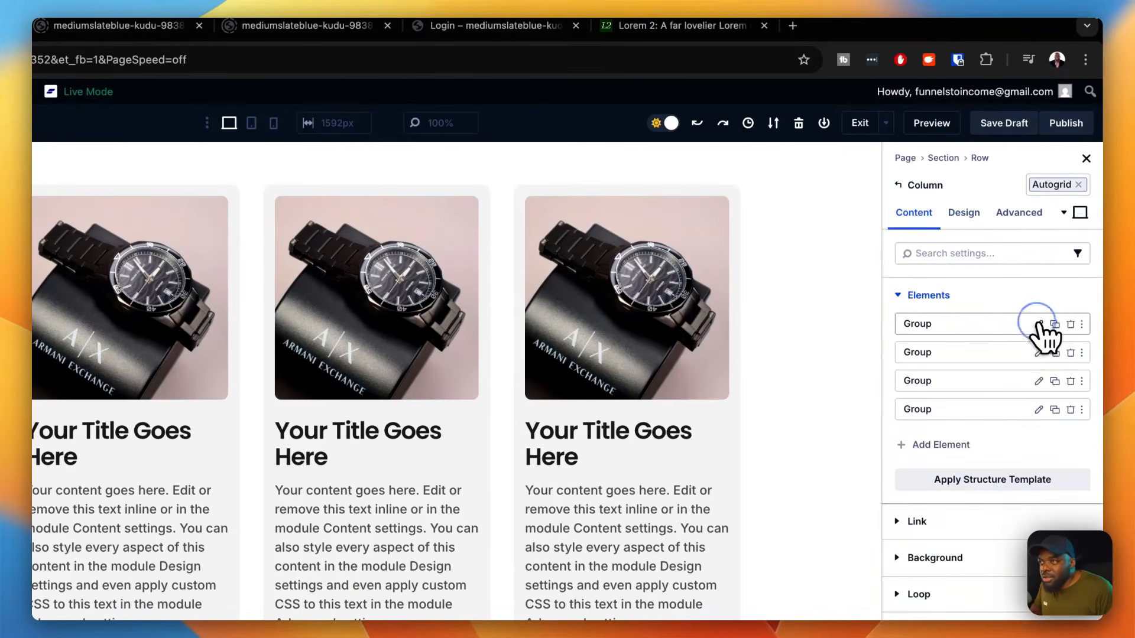
{"action": "left_click", "coordinate": [964, 214]}
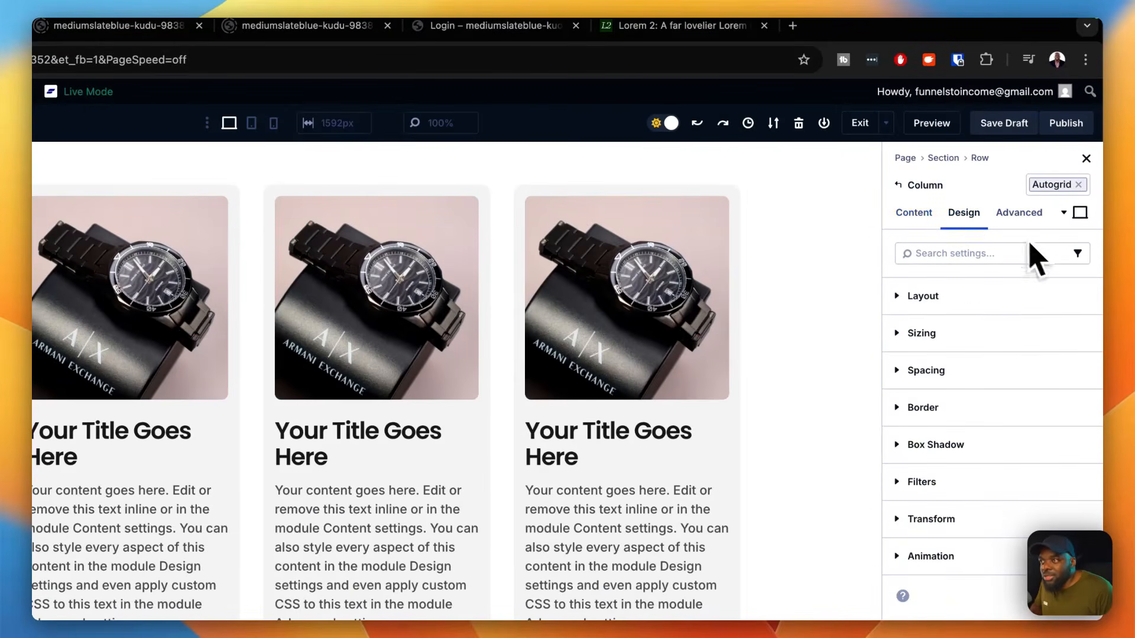
{"action": "left_click", "coordinate": [1082, 298]}
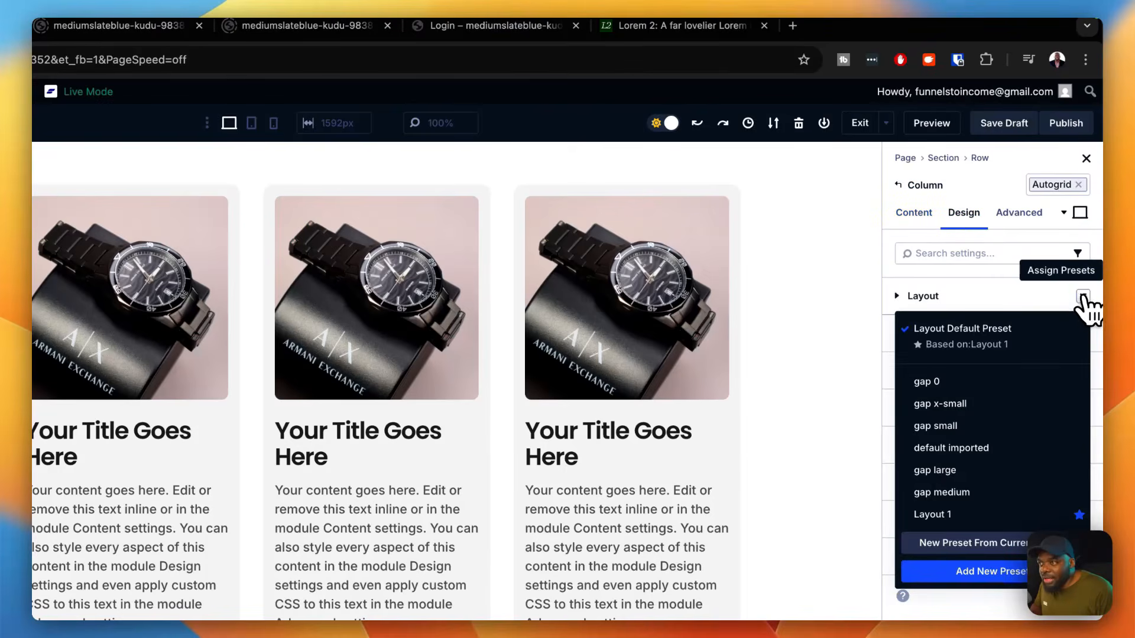
{"action": "left_click", "coordinate": [987, 426]}
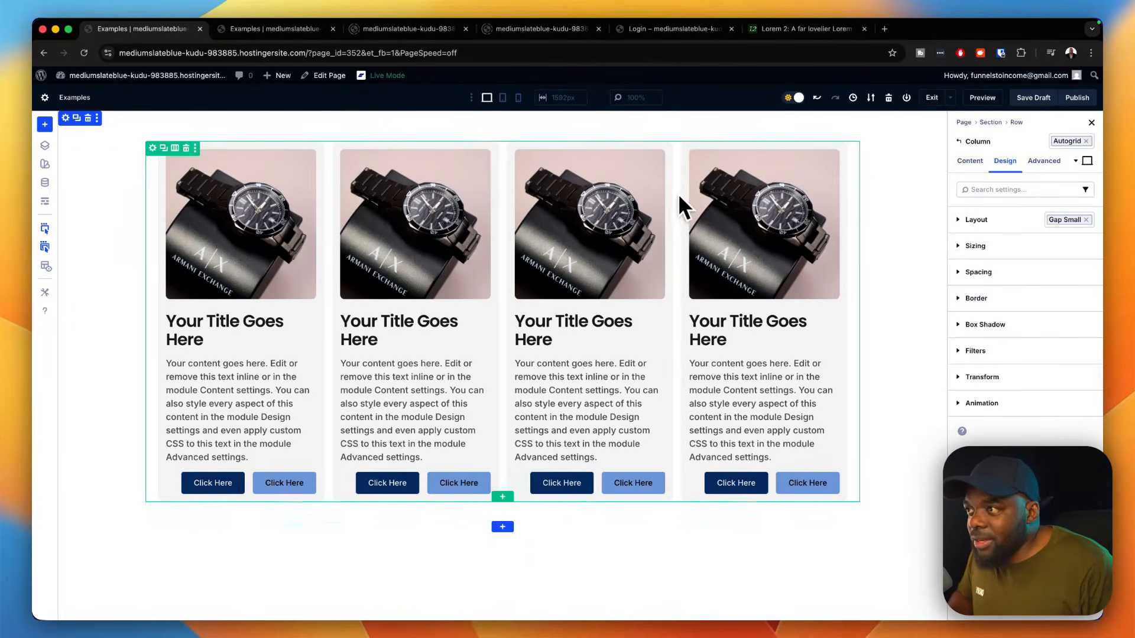
{"action": "left_click", "coordinate": [1086, 219]}
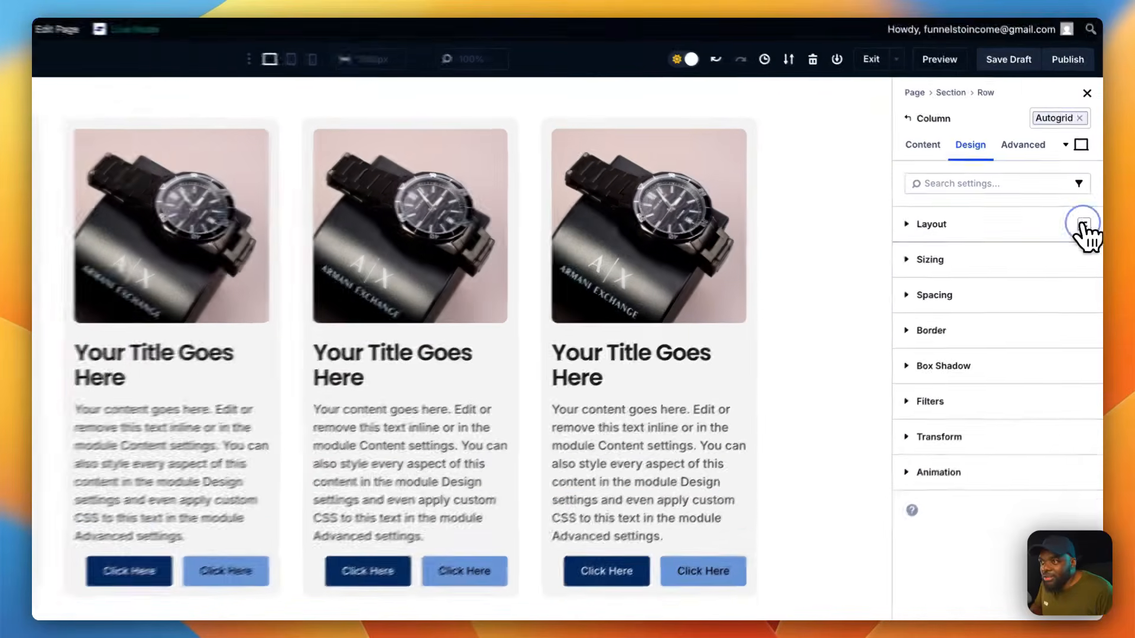
{"action": "left_click", "coordinate": [1083, 223]}
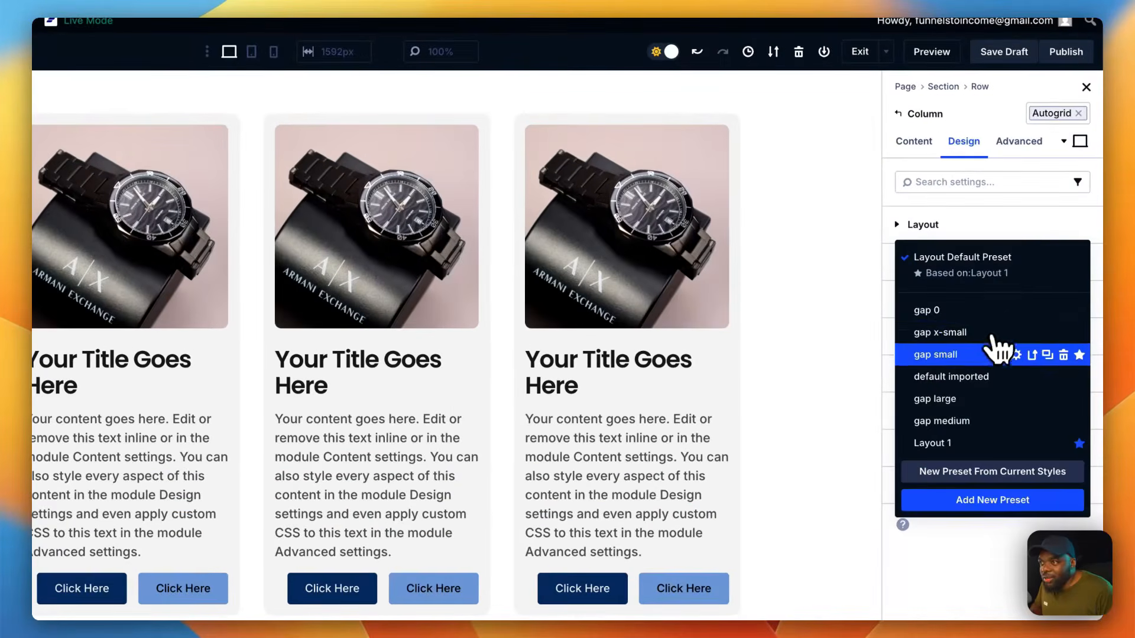
{"action": "left_click", "coordinate": [979, 421]}
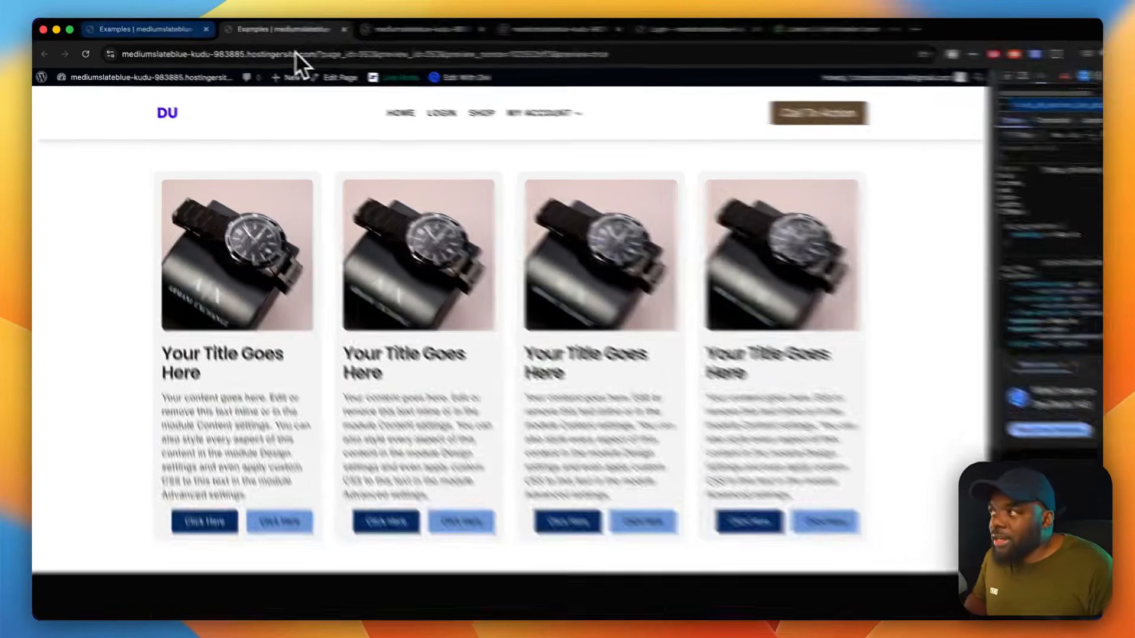
Step: Return from the page preview to the builder and apply the section large preset to the cards' section
{"action": "left_click", "coordinate": [171, 29]}
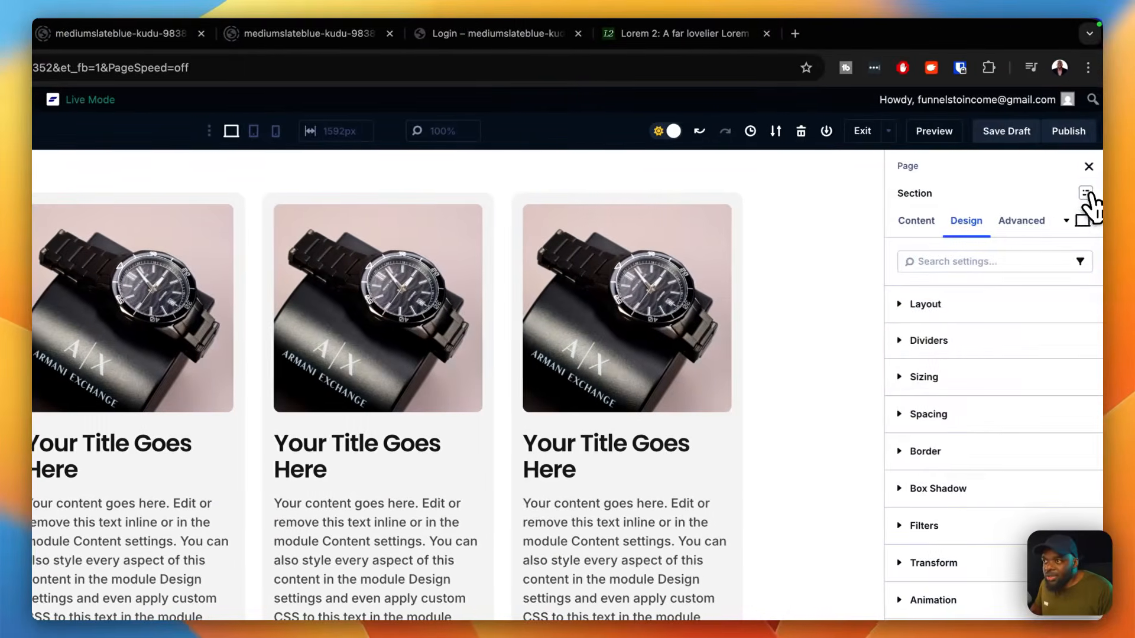
{"action": "left_click", "coordinate": [1088, 193]}
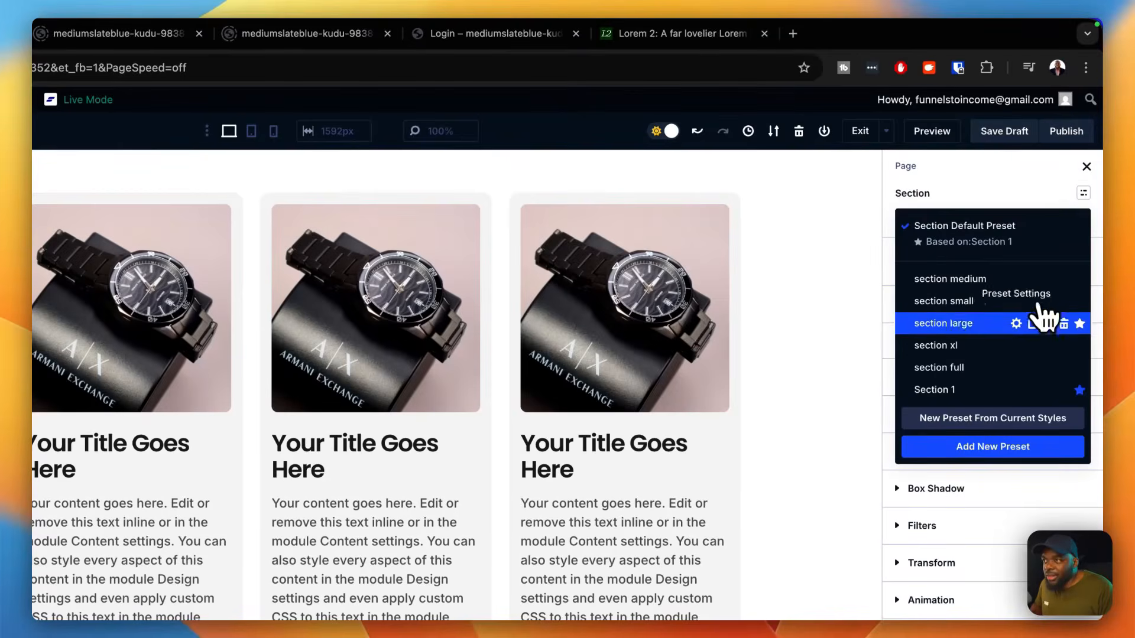
{"action": "left_click", "coordinate": [976, 323]}
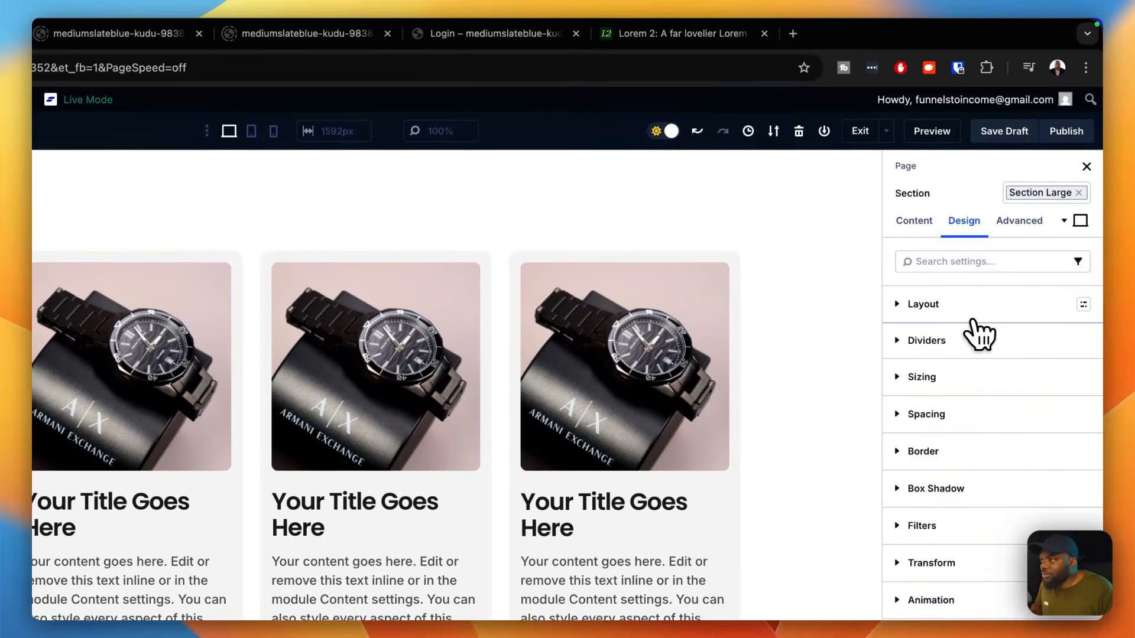